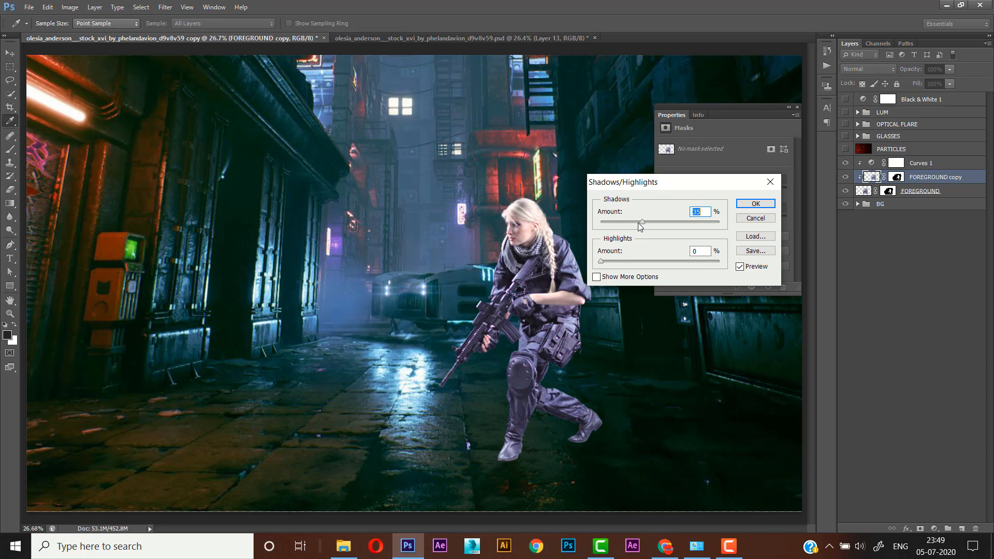
Apply Shadows/Highlights to the FOREGROUND copy layer with shadows at 9% and highlights at about 48%.
drag(618, 223, 621, 223)
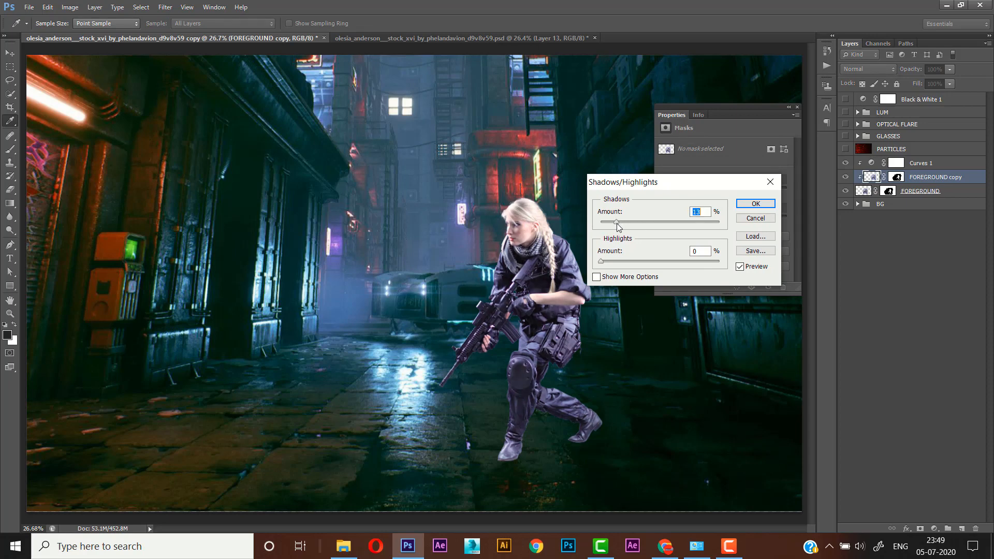
drag(617, 223, 605, 224)
drag(640, 185, 648, 189)
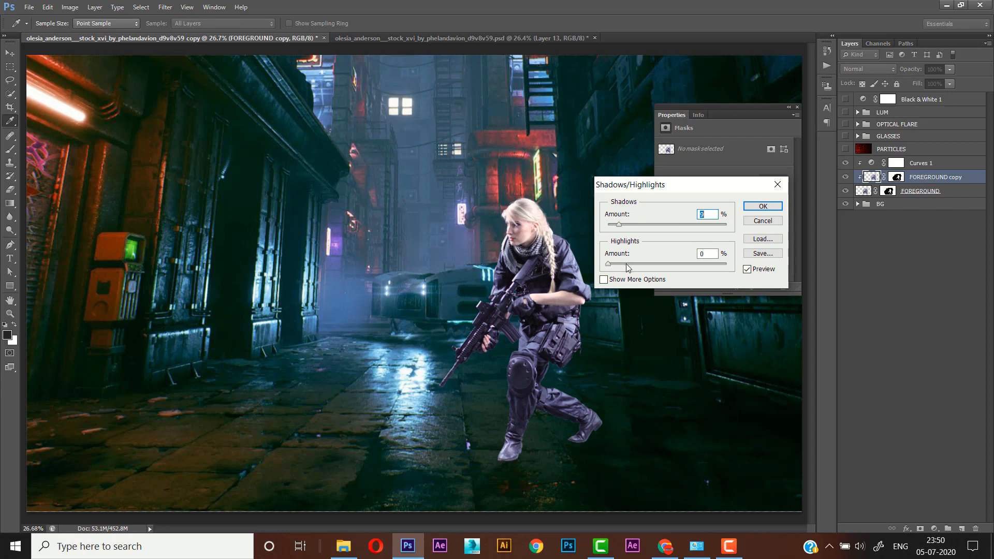
drag(621, 263, 666, 269)
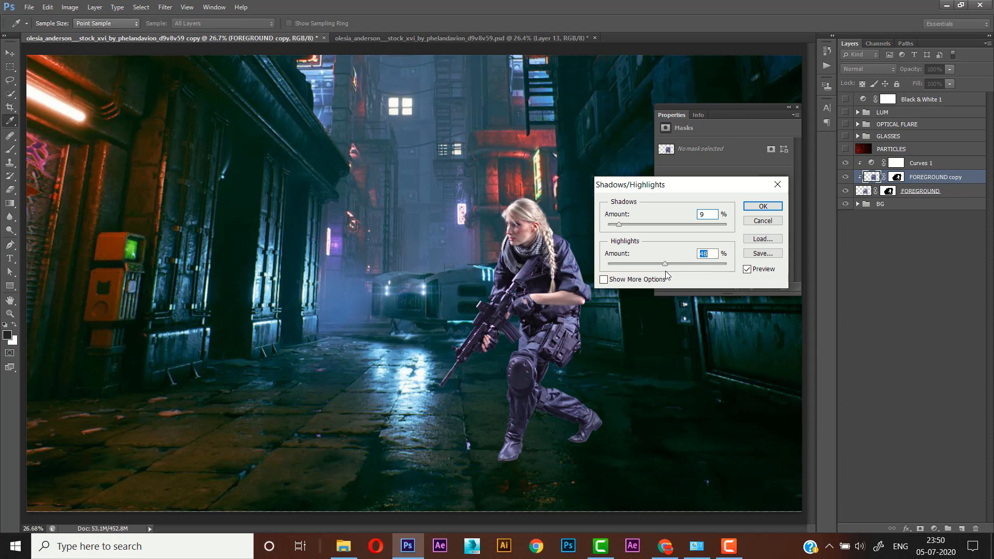
drag(668, 276, 671, 279)
click(776, 207)
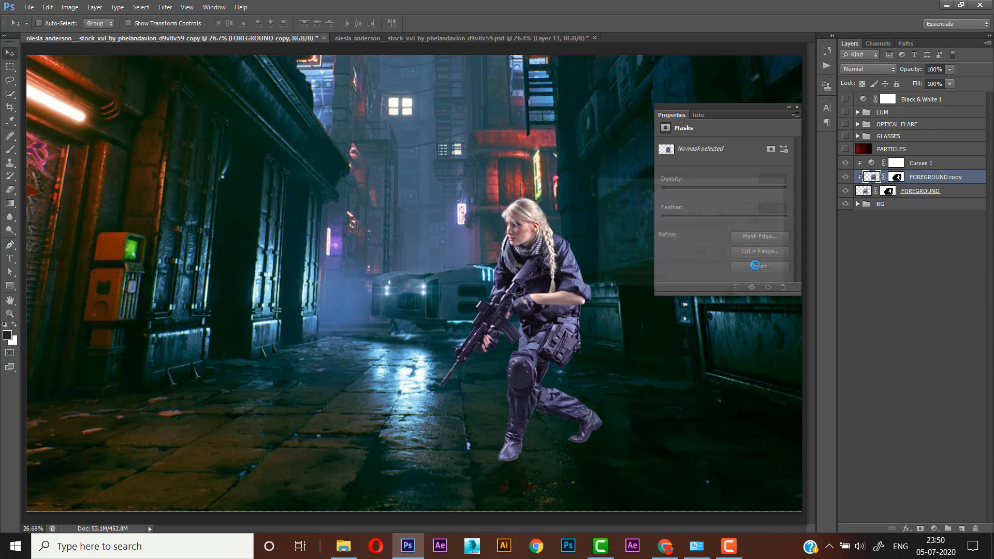
Set the FOREGROUND copy layer's opacity to 40%.
click(949, 69)
click(926, 80)
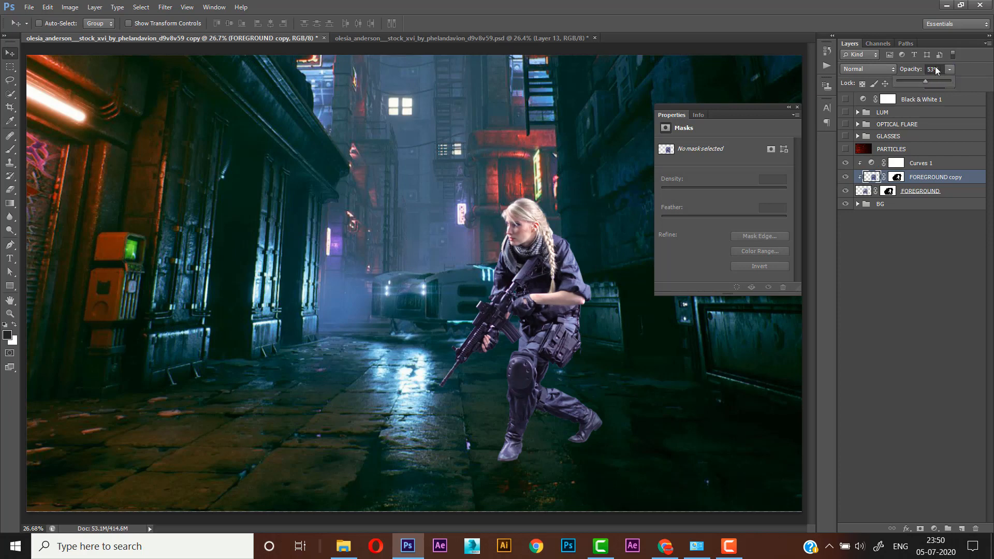
click(934, 69)
text(40)
key(Return)
Darken the woman with the Curves 1 adjustment by lowering the RGB curve's white point and pulling its midtones down.
click(926, 164)
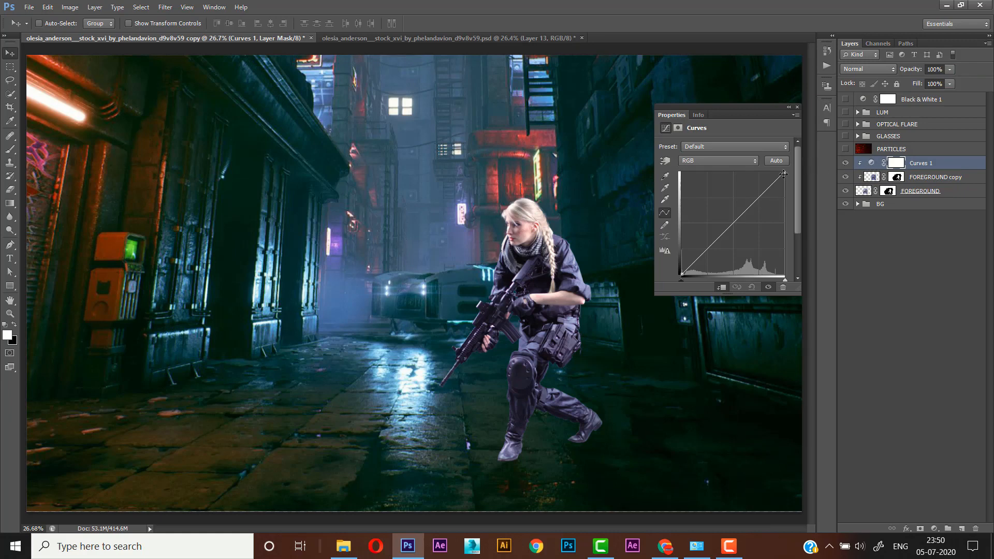
drag(784, 172, 786, 215)
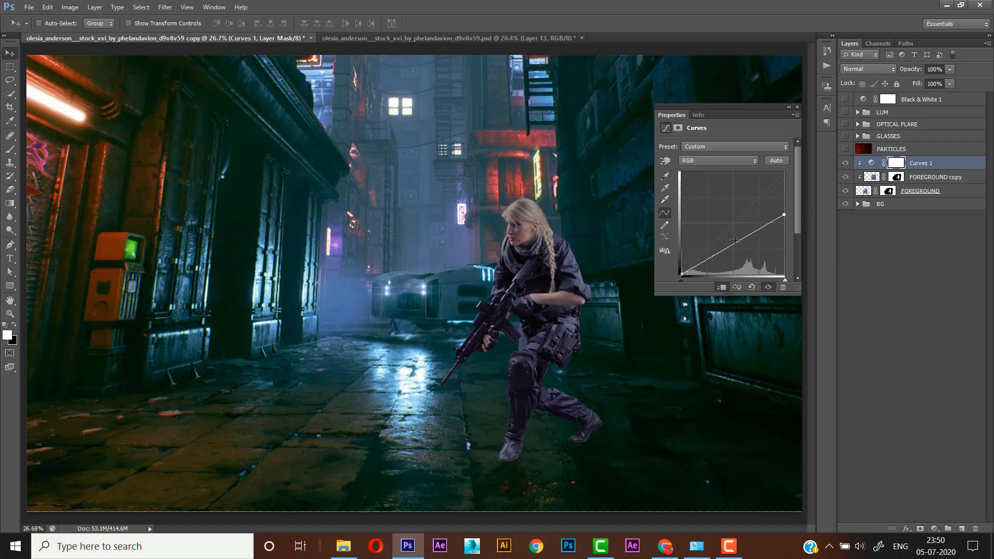
drag(737, 241, 748, 245)
click(785, 213)
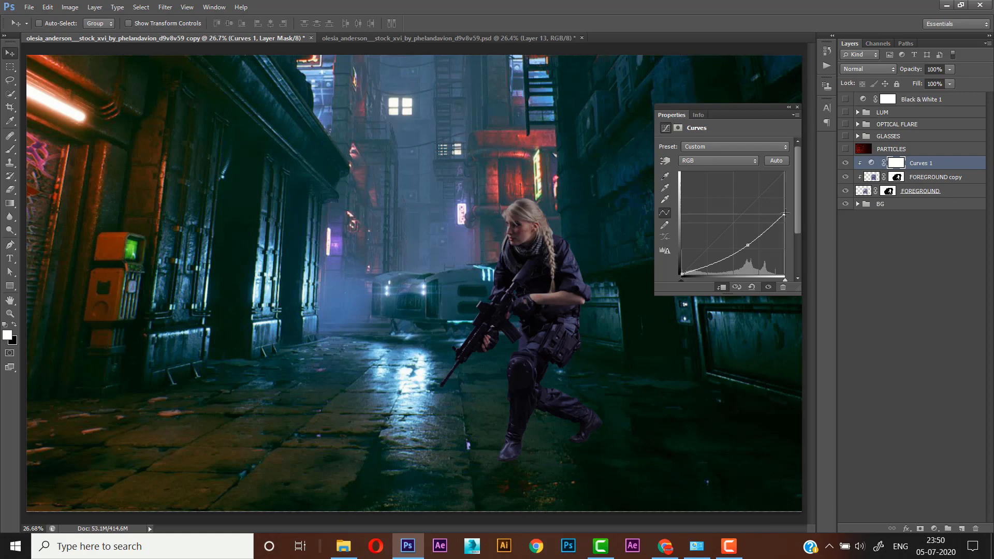
drag(748, 245, 751, 245)
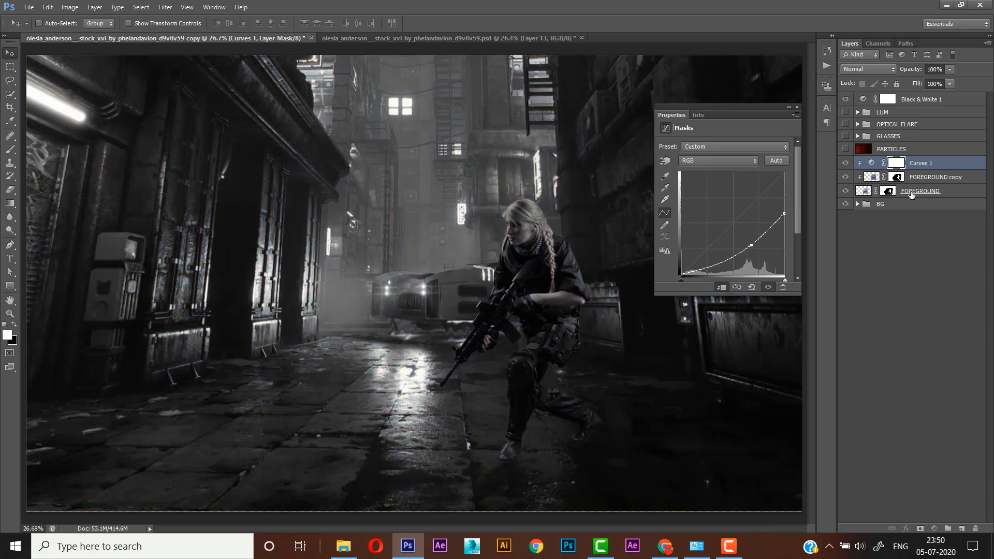
Add a Solid Color fill layer above FOREGROUND copy, using a near-black tone sampled from the wall beside the woman.
click(935, 177)
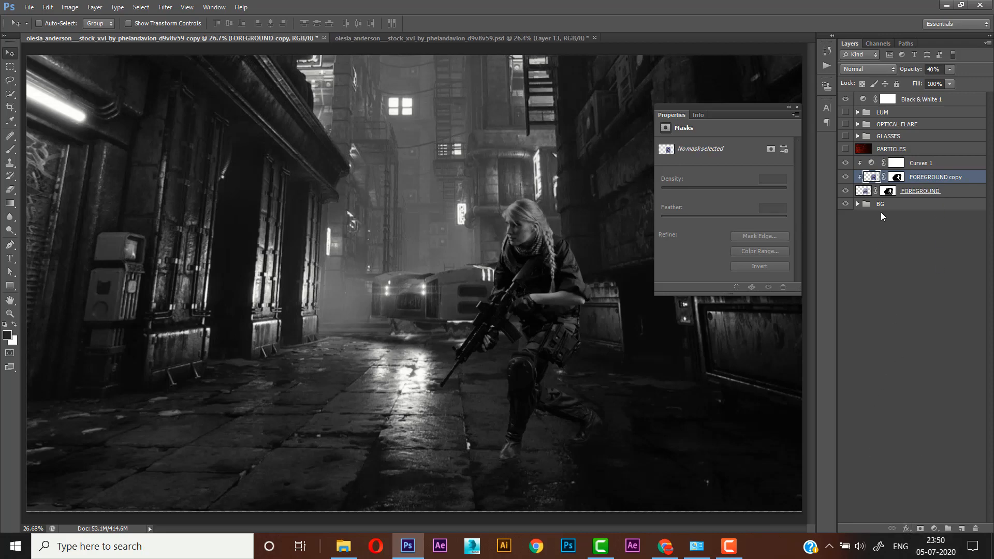
click(797, 107)
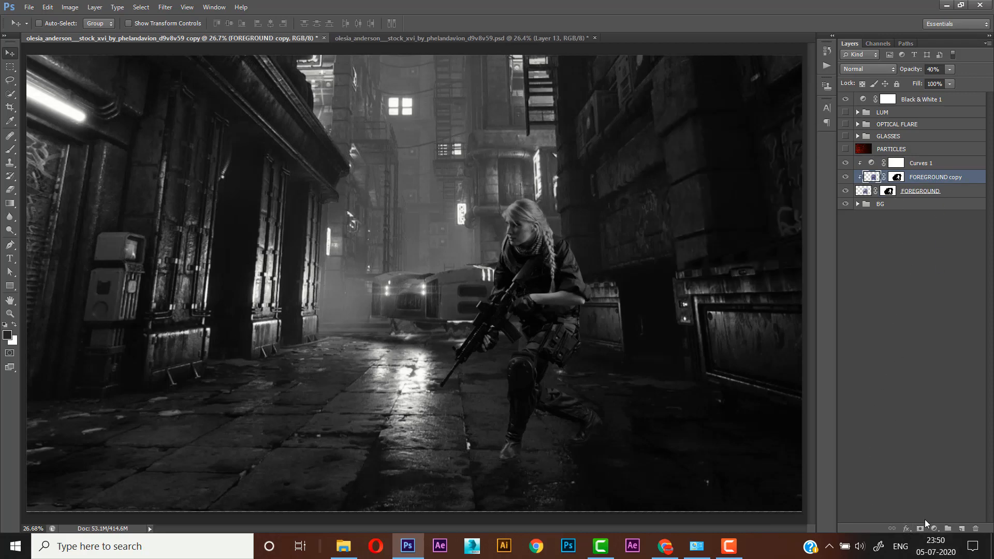
click(935, 529)
click(937, 284)
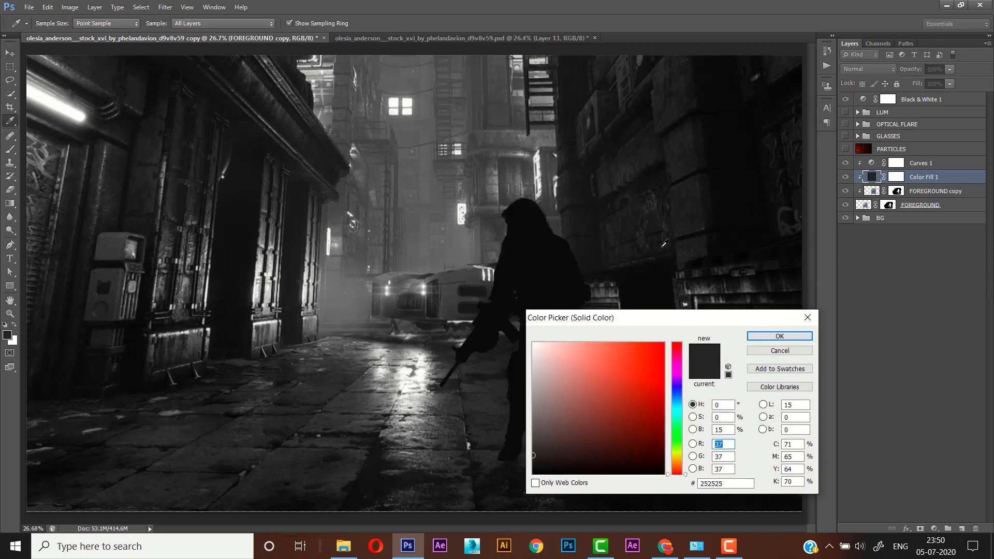
click(628, 238)
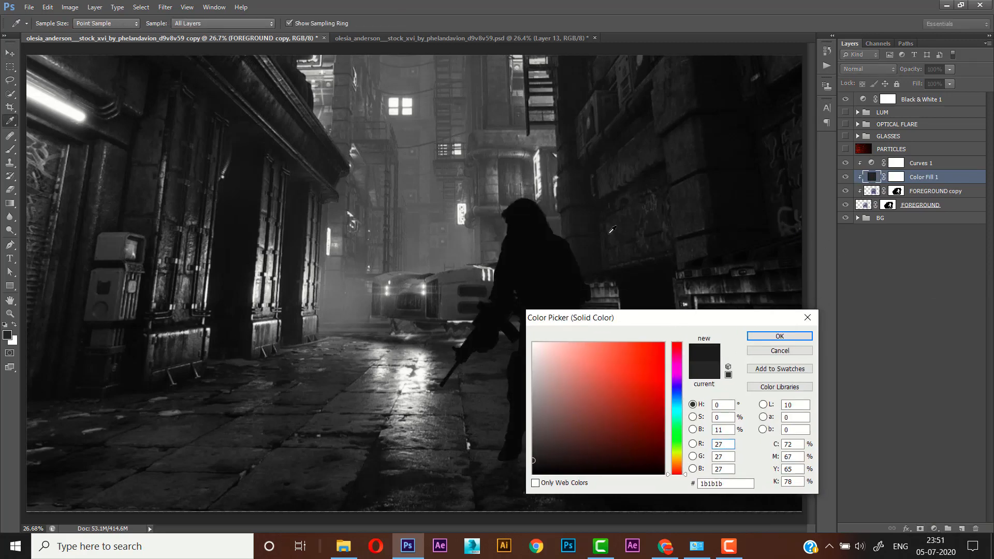
click(605, 247)
click(779, 336)
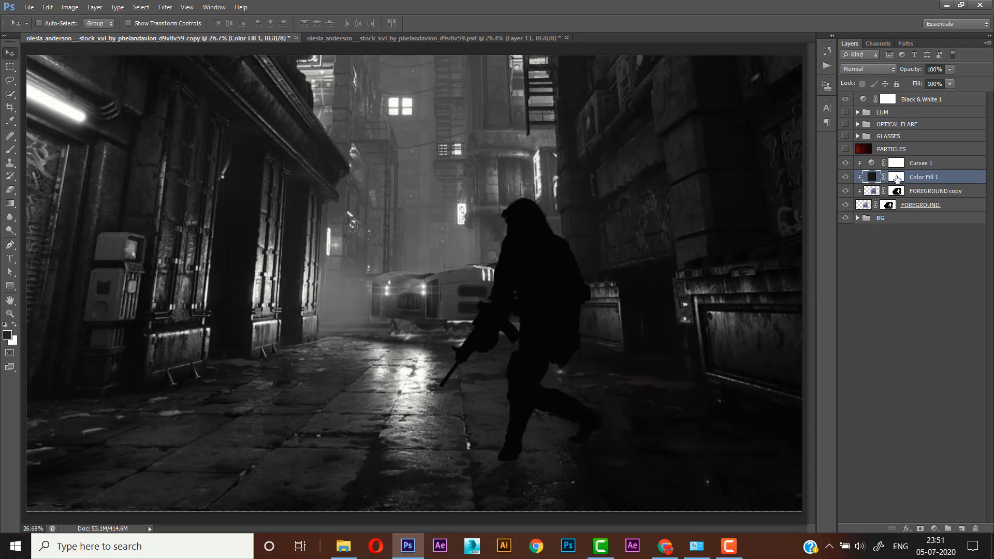
Apply a black-to-white gradient to the Color Fill 1 mask across the woman, hiding the fill on her front and keeping it behind her.
click(896, 179)
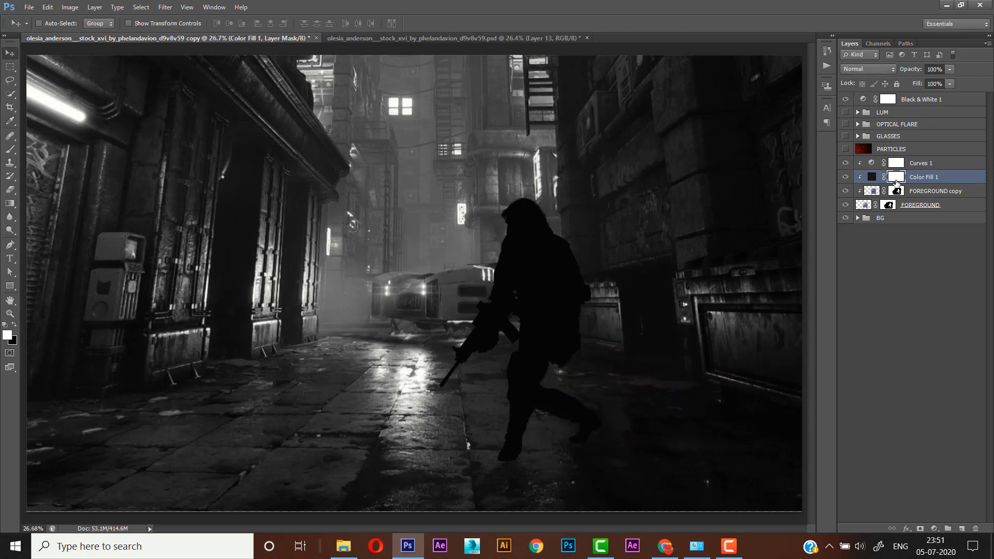
click(13, 206)
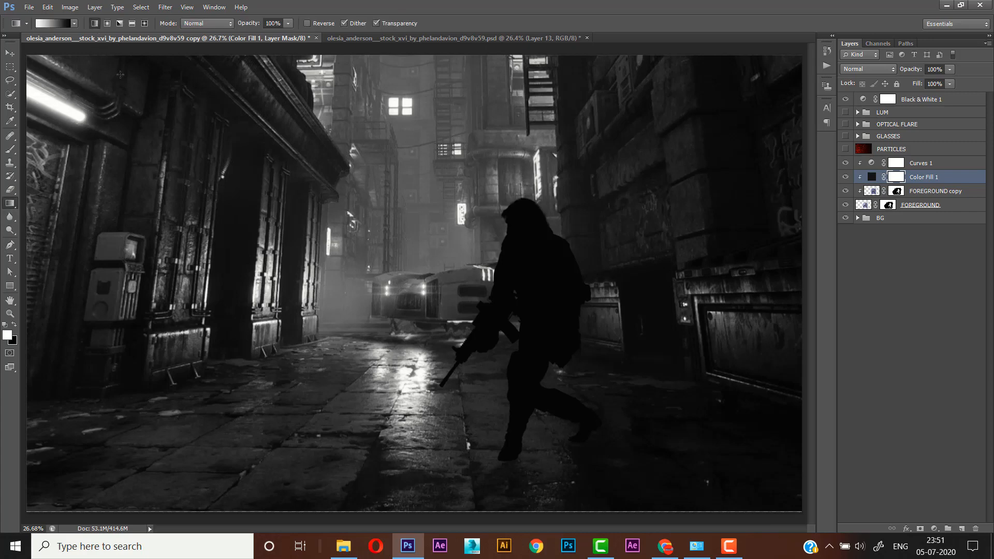
drag(406, 258, 650, 282)
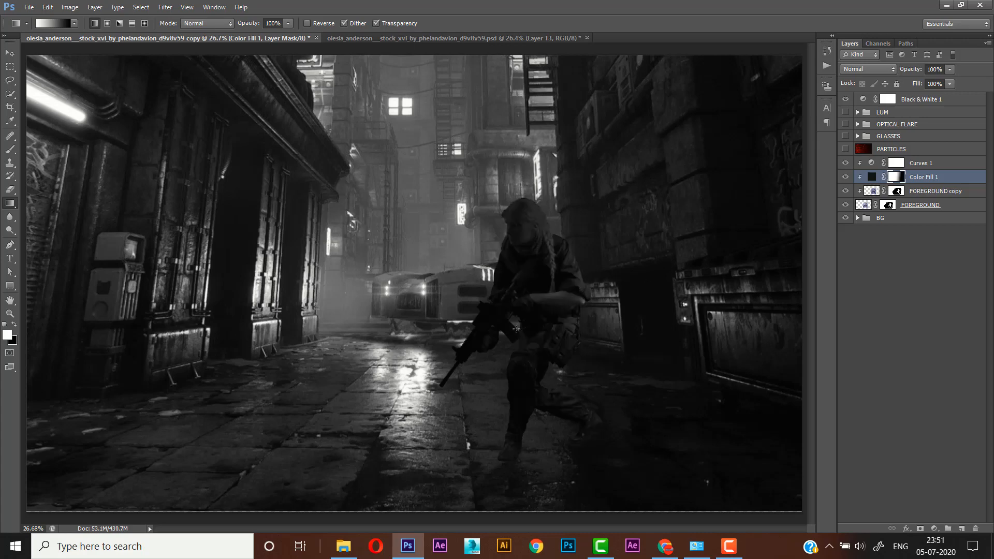
key(ctrl+z)
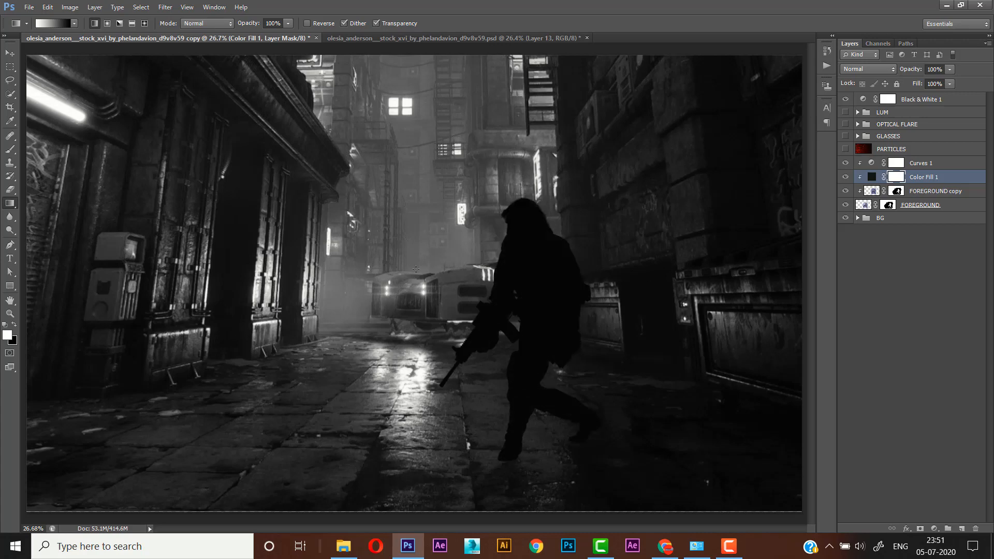
click(14, 324)
drag(428, 253, 618, 282)
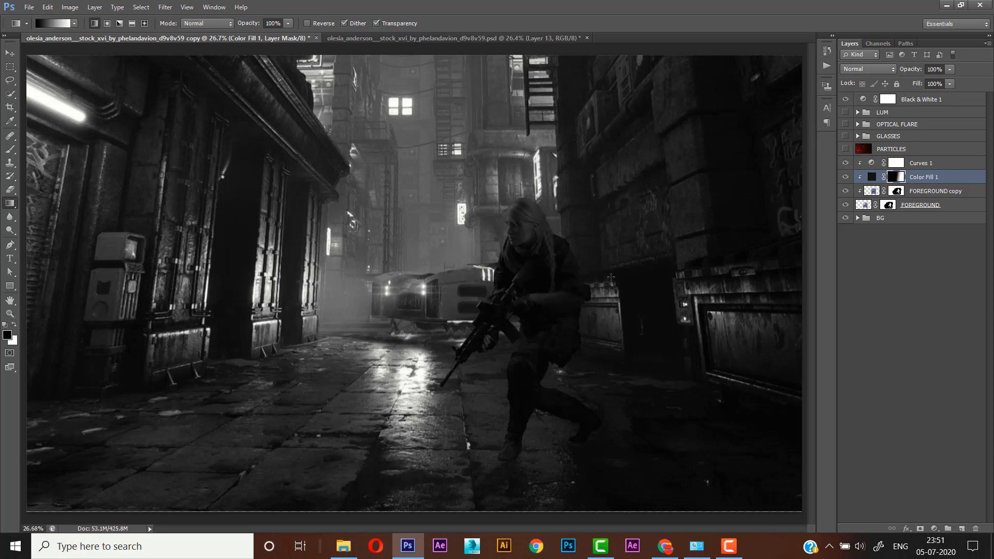
Set the Color Fill 1 layer's opacity to 40%.
click(946, 98)
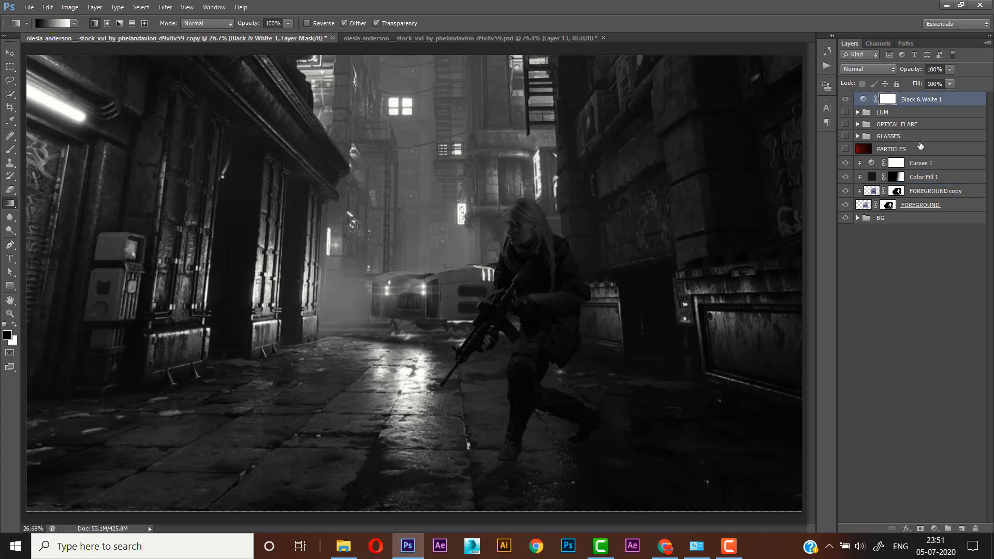
click(917, 176)
click(933, 70)
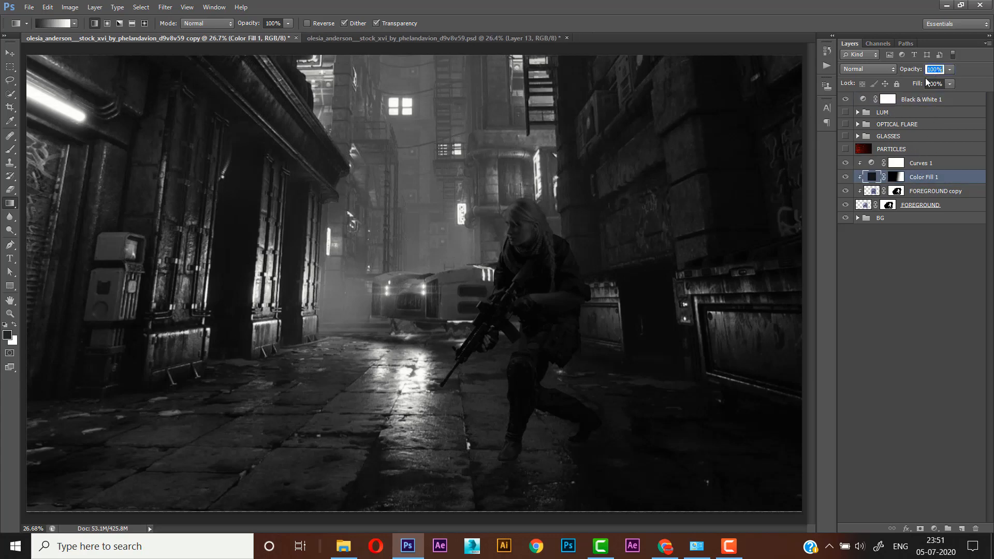
text(40)
key(Return)
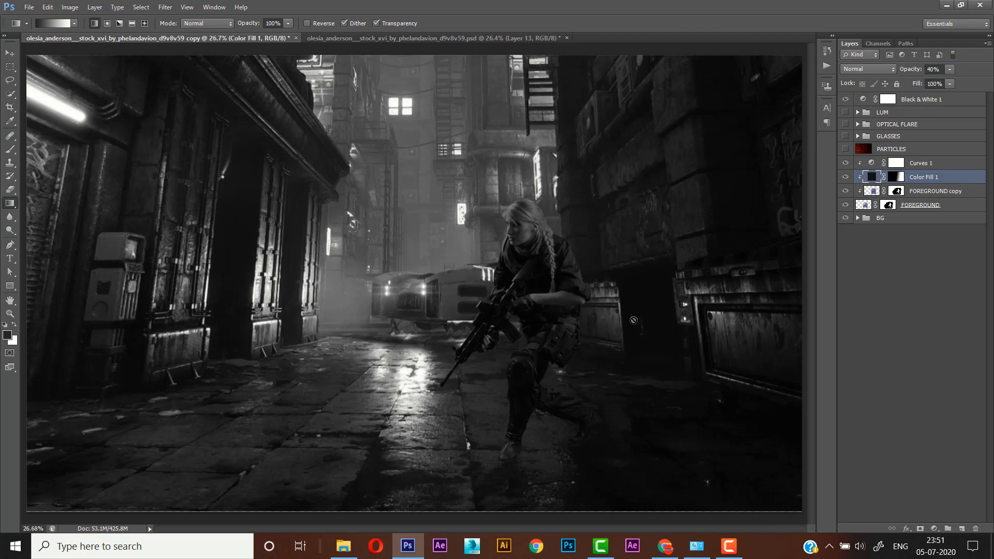
click(9, 53)
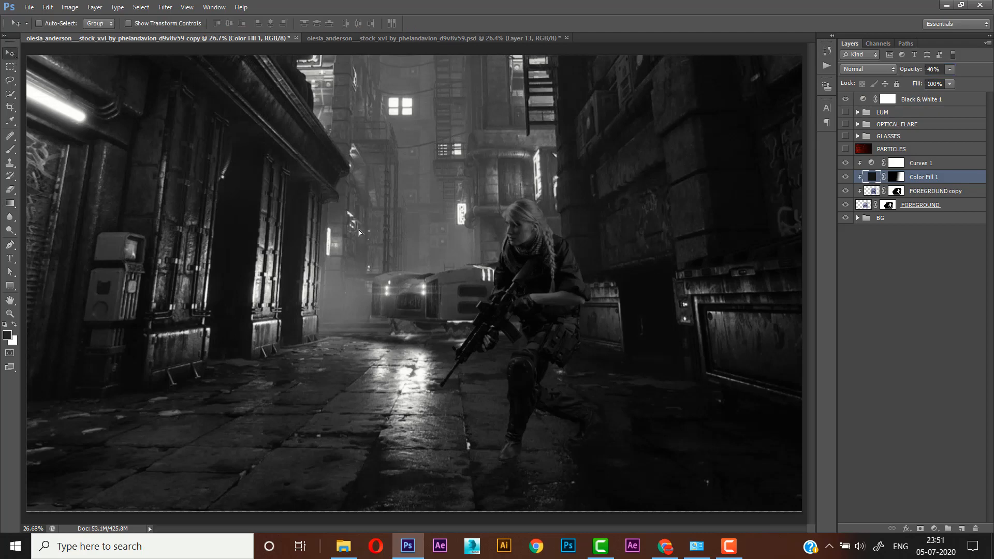
click(733, 549)
Paint black on the Curves 1 mask with a 200 px brush at 12% opacity along the woman's face and front side.
click(896, 164)
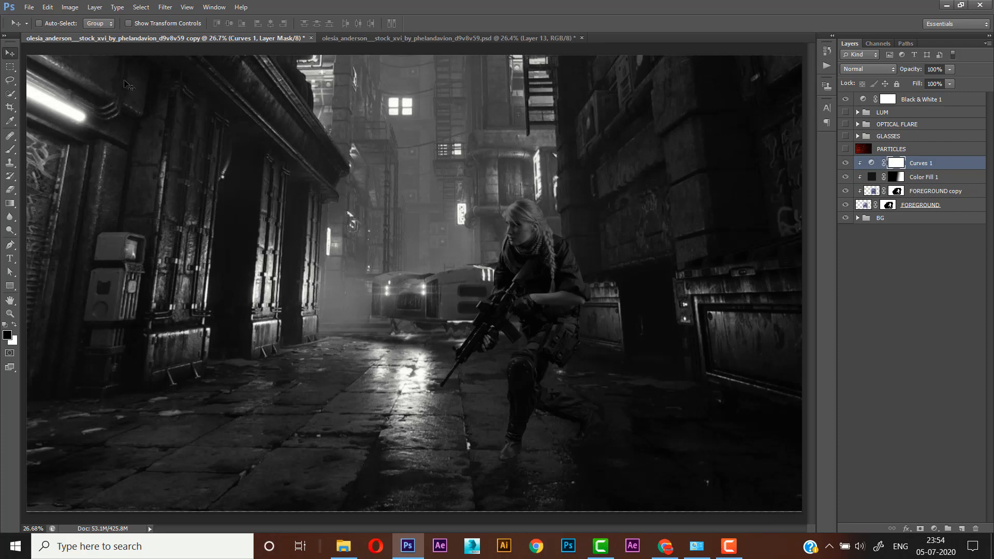
click(16, 150)
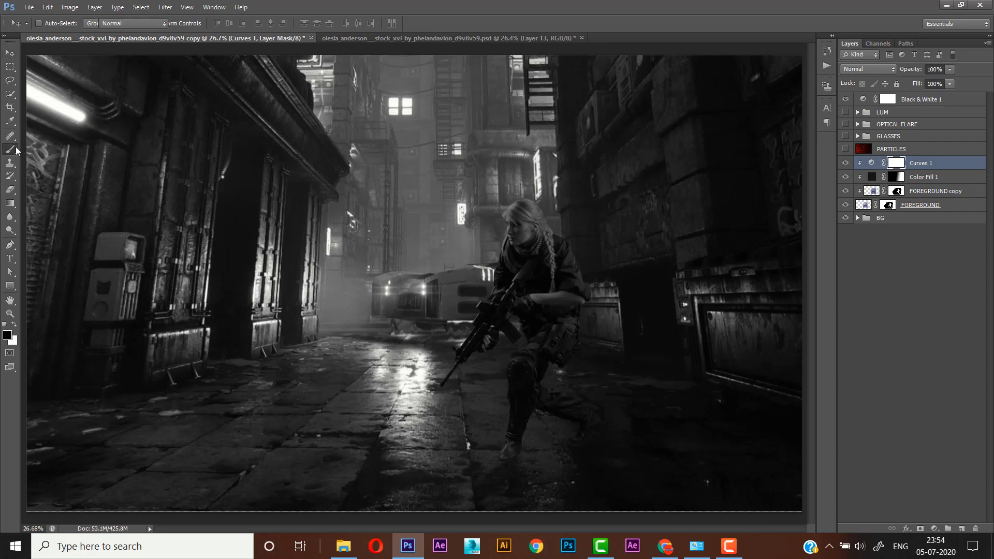
click(225, 24)
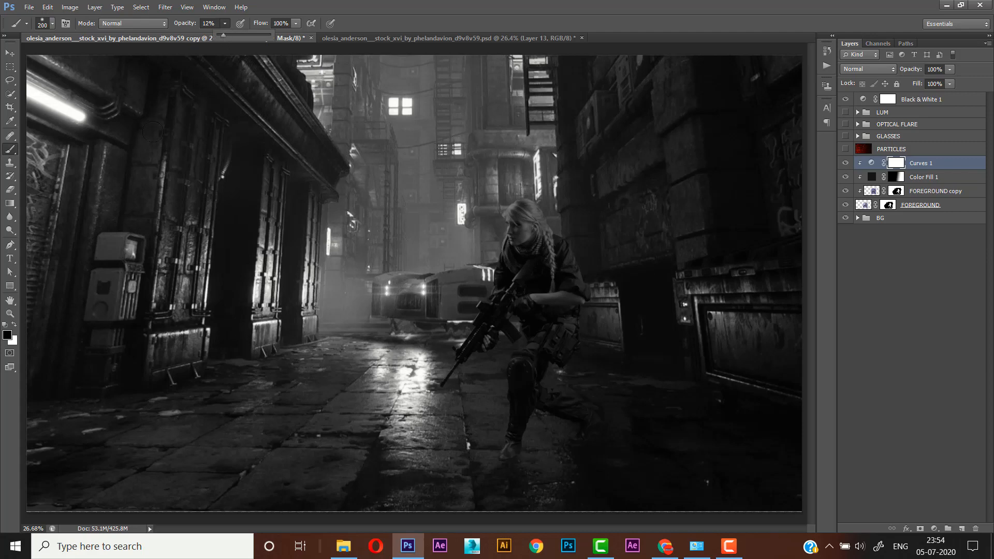
click(496, 239)
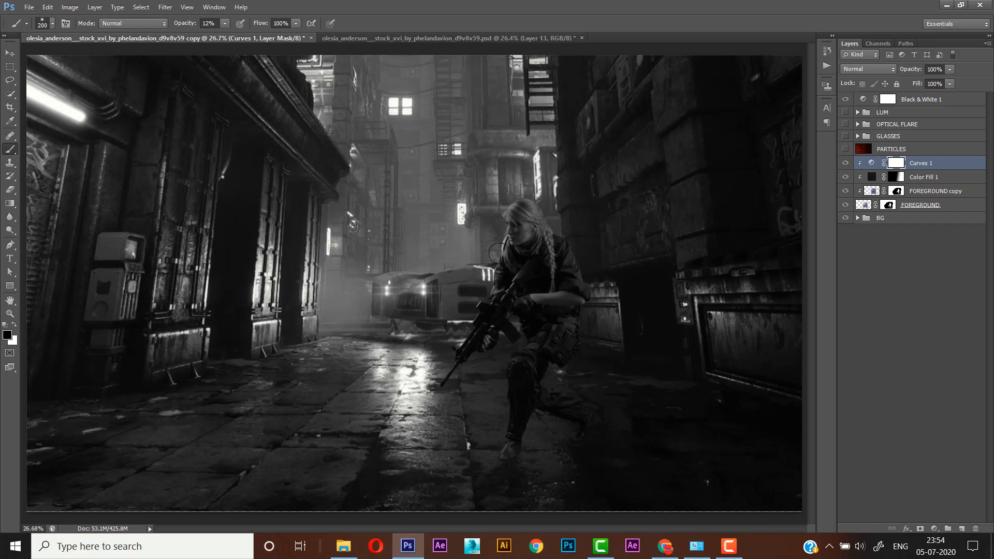
drag(499, 253, 488, 290)
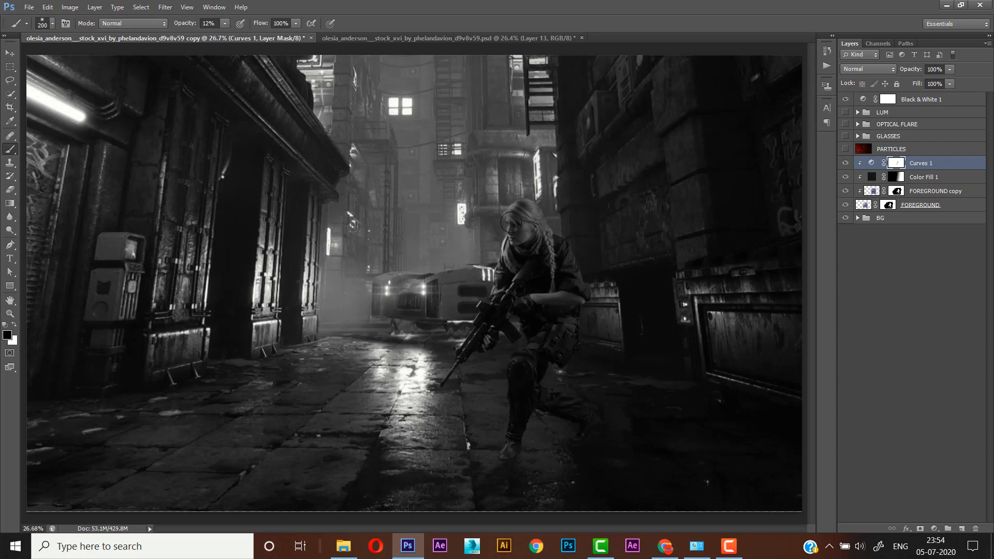
mouse_move(505, 222)
mouse_down()
mouse_move(486, 209)
mouse_move(513, 207)
mouse_move(495, 226)
mouse_move(488, 219)
mouse_move(497, 225)
mouse_move(499, 213)
mouse_move(509, 229)
mouse_move(486, 263)
mouse_move(486, 273)
mouse_move(493, 256)
mouse_move(497, 268)
mouse_move(503, 255)
mouse_move(497, 281)
mouse_move(500, 260)
mouse_up()
Reduce the brush to 40 px and its opacity to 7% for finer painting on the Curves 1 mask.
key(bracketleft)
key(bracketleft)
key(bracketleft)
key(bracketleft)
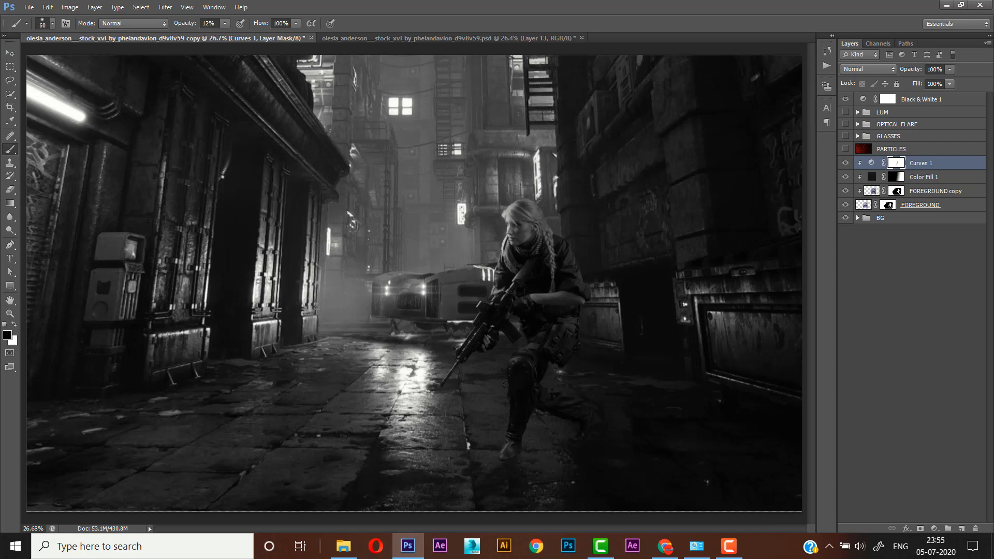
key(])
drag(189, 27, 187, 26)
key([)
key([)
key([)
key([)
key([)
key([)
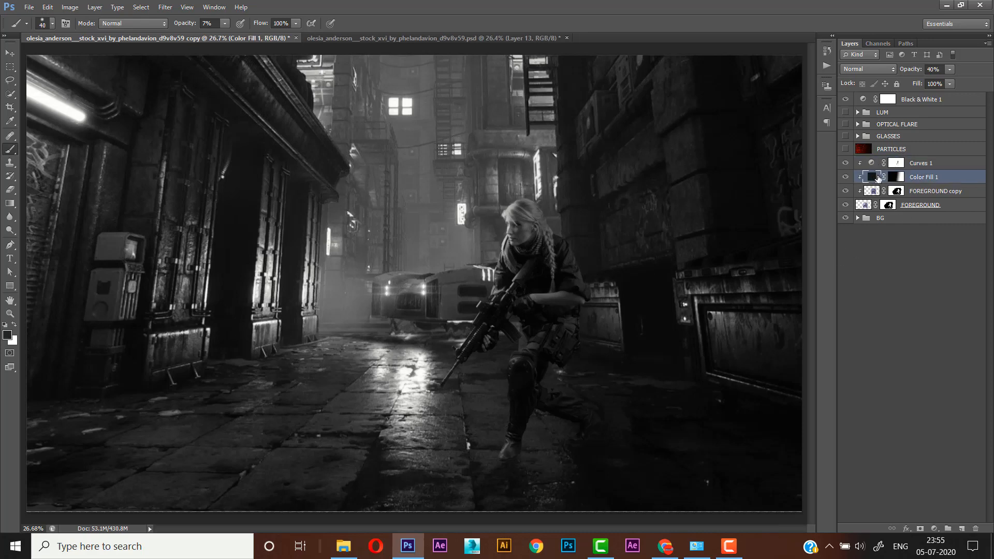
click(896, 182)
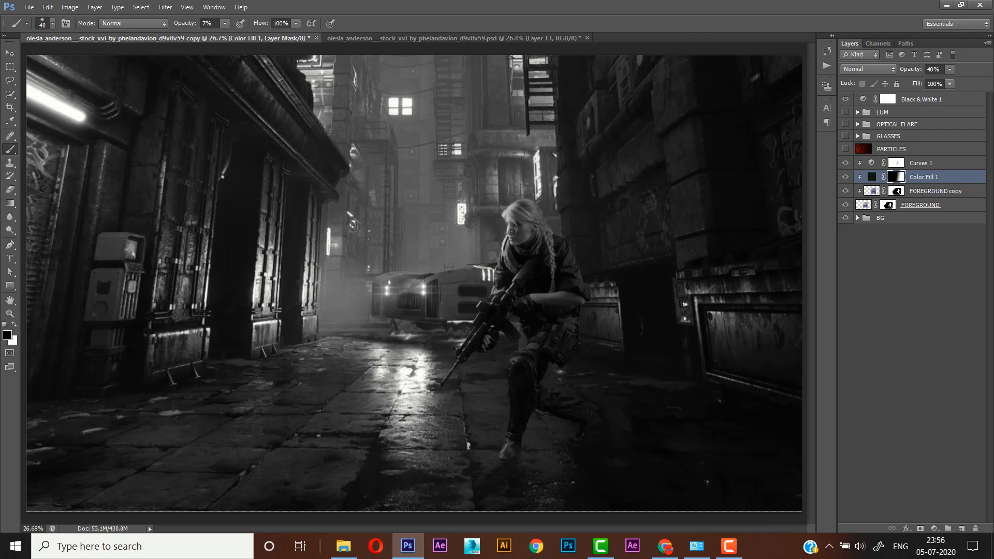
key(x)
click(15, 325)
Paint black on the Curves 1 mask with a 9 px brush at 16% opacity over the woman's hair and face.
click(894, 164)
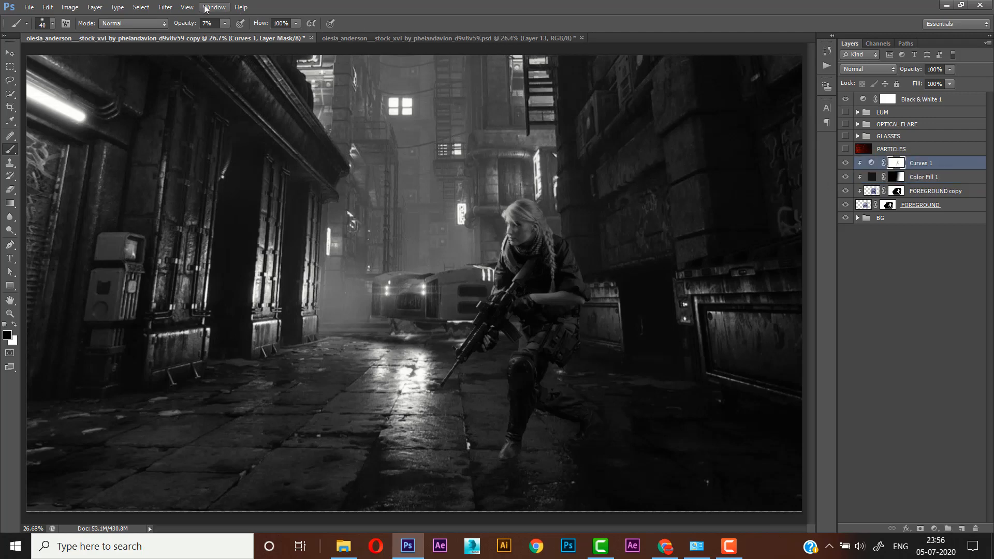
drag(187, 23, 190, 24)
key(x)
ctrl+click(521, 231)
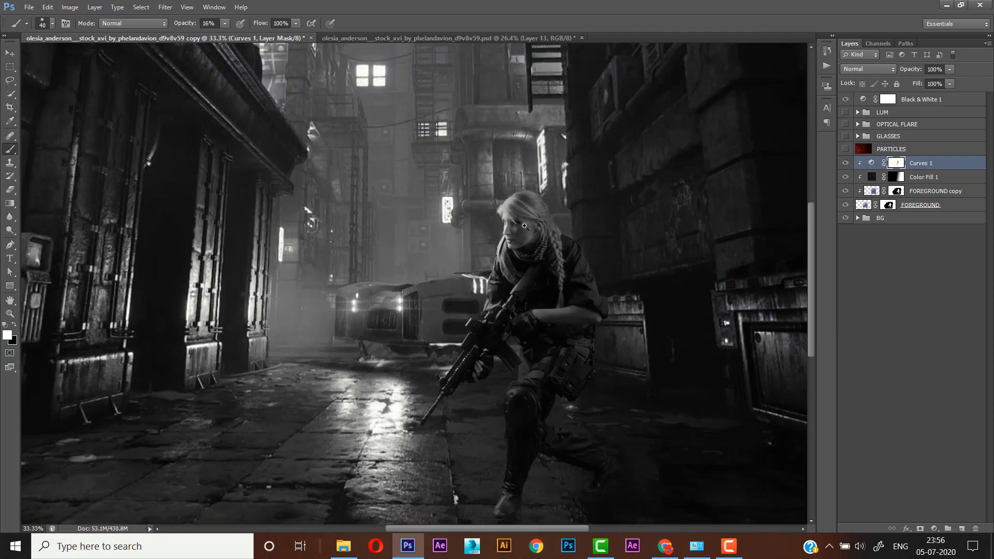
ctrl+click(521, 232)
ctrl+click(521, 236)
ctrl+click(519, 238)
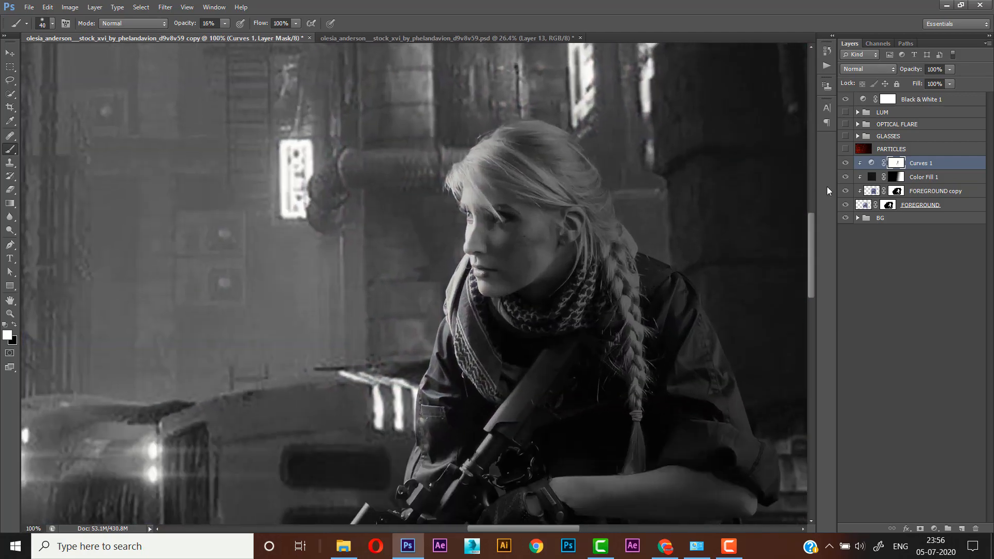
key(x)
drag(472, 259, 473, 242)
key(bracketleft)
key(bracketleft)
key(bracketleft)
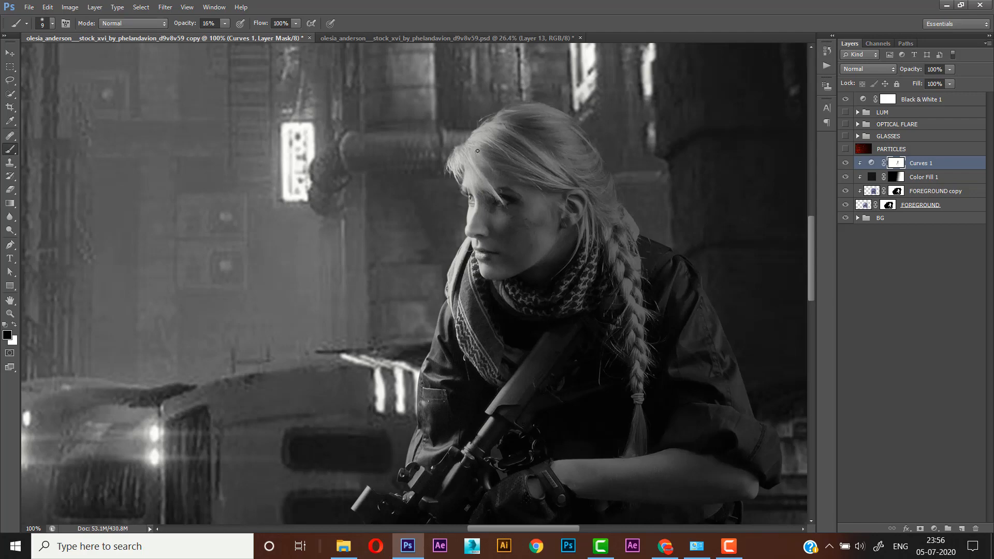
mouse_move(510, 166)
mouse_down()
mouse_move(559, 187)
mouse_move(544, 190)
mouse_move(490, 155)
mouse_move(553, 175)
mouse_move(491, 144)
mouse_move(525, 170)
mouse_move(467, 152)
mouse_move(497, 170)
mouse_move(565, 192)
mouse_up()
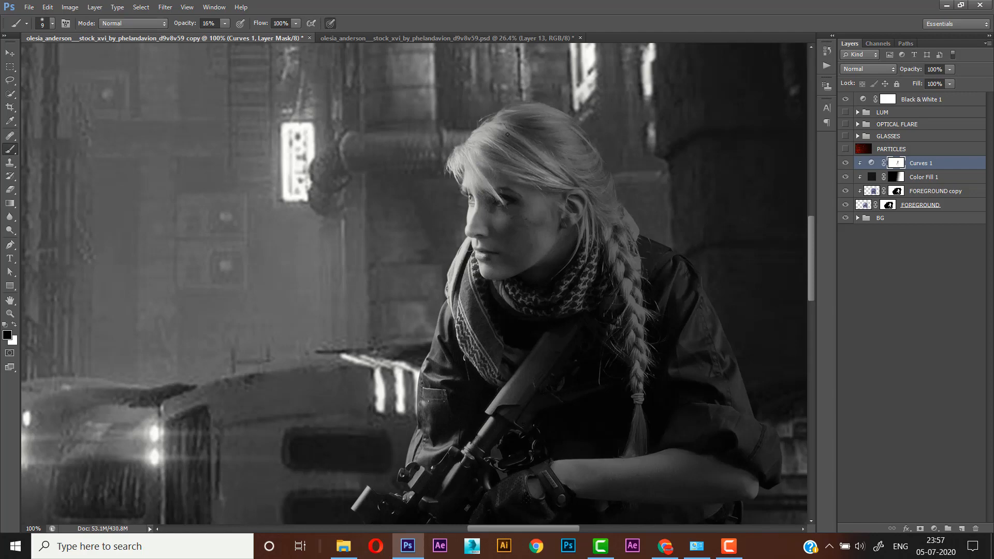
Paint black on the Color Fill 1 mask with a 45 px brush at 32% opacity around the woman's face and front shoulder.
drag(493, 254, 495, 234)
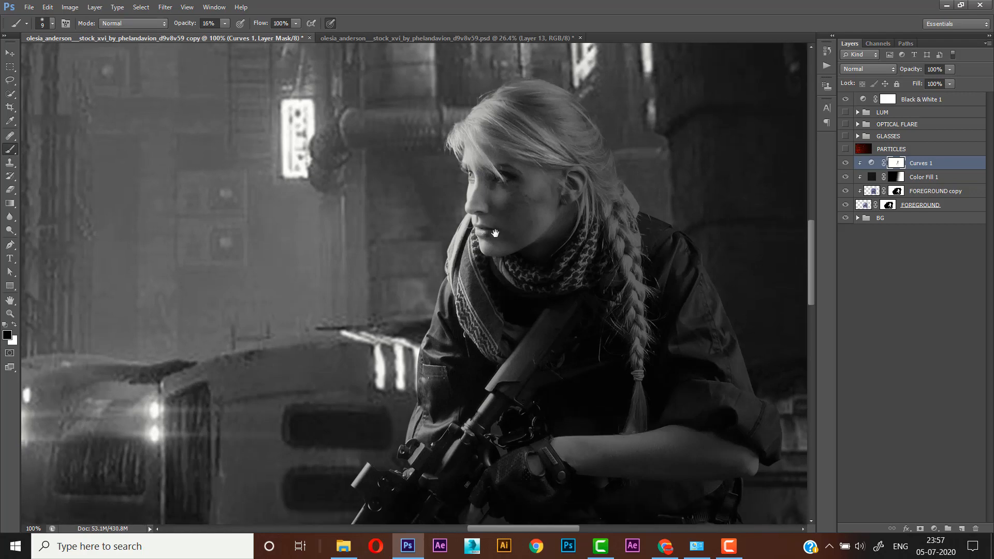
scroll(489, 261, down, 3)
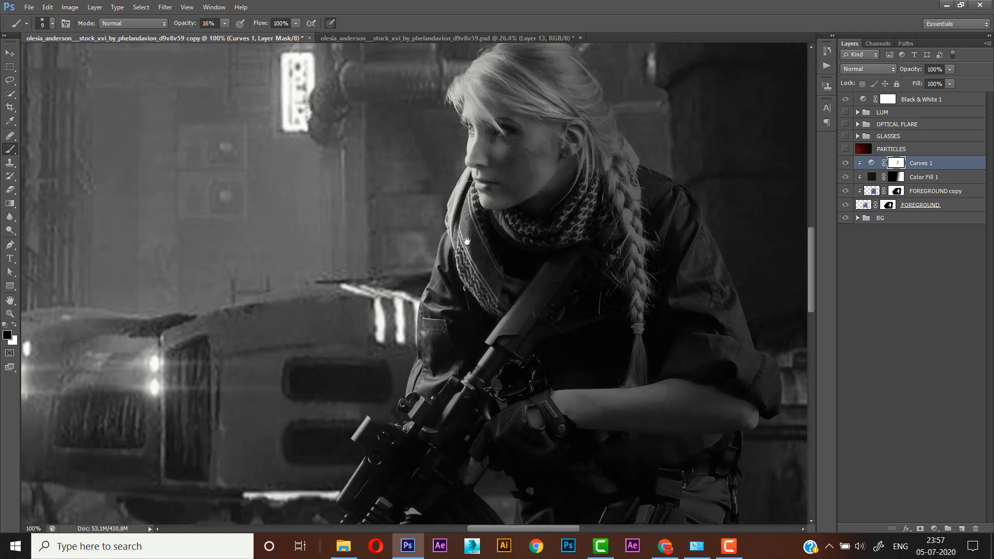
scroll(439, 243, up, 2)
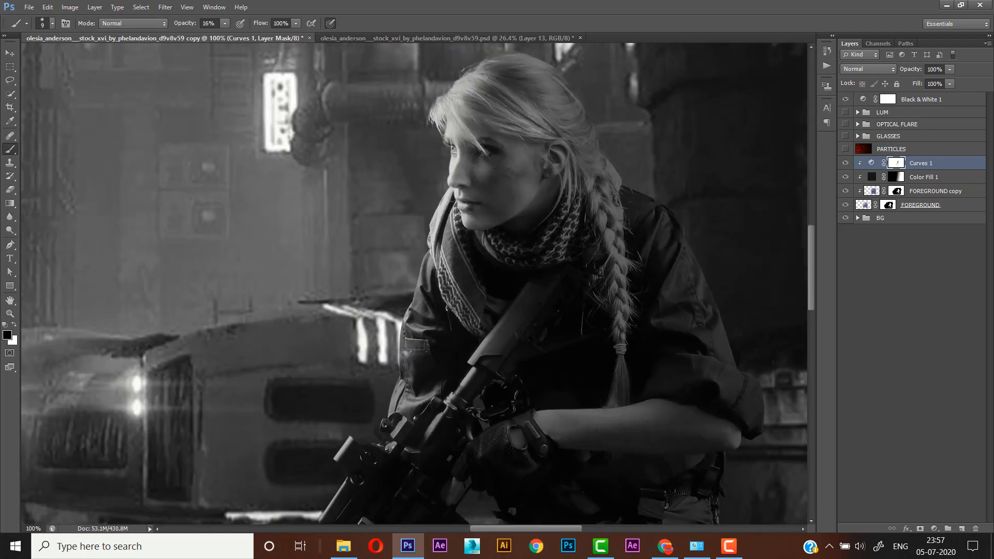
scroll(489, 222, down, 1)
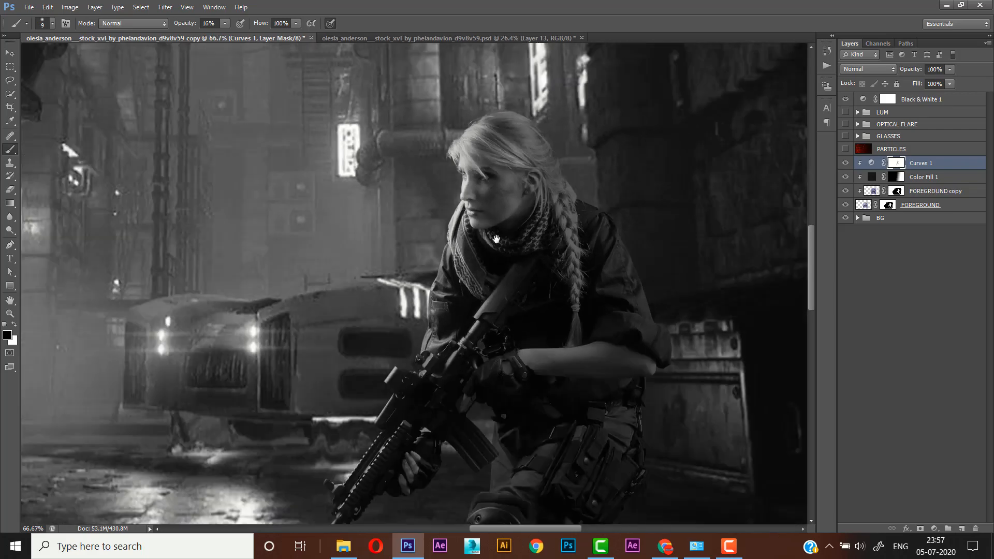
drag(492, 245, 552, 218)
scroll(515, 228, down, 1)
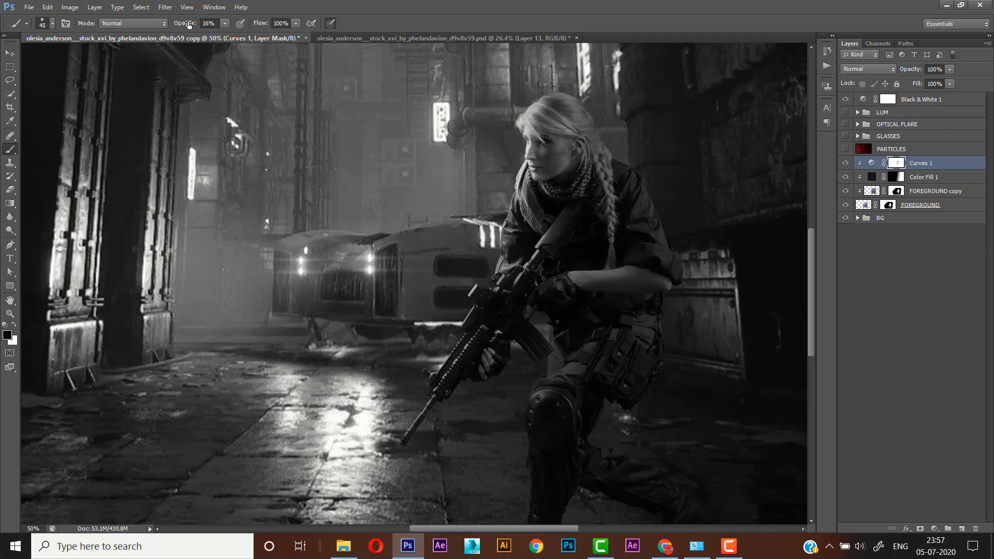
drag(187, 27, 196, 25)
click(893, 176)
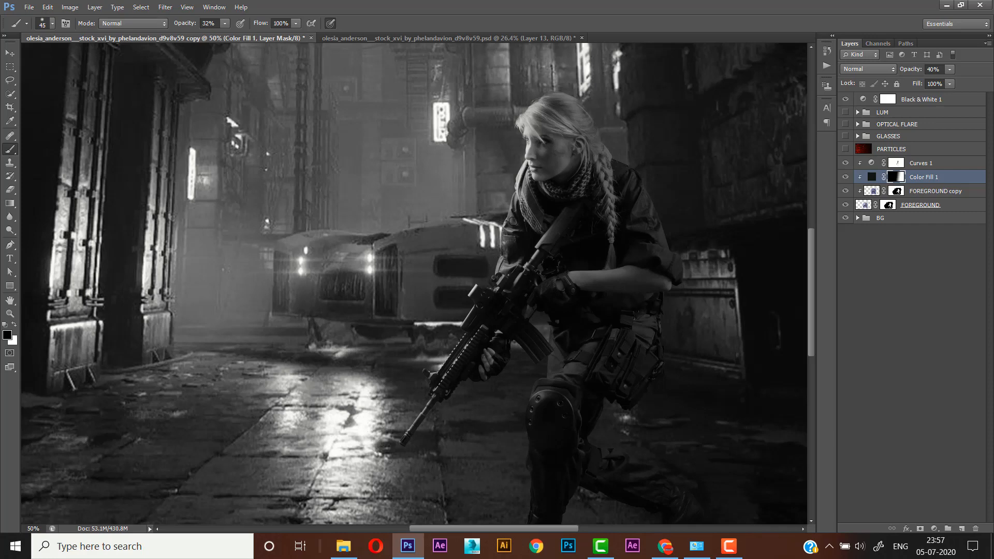
scroll(526, 190, down, 1)
drag(526, 190, 505, 222)
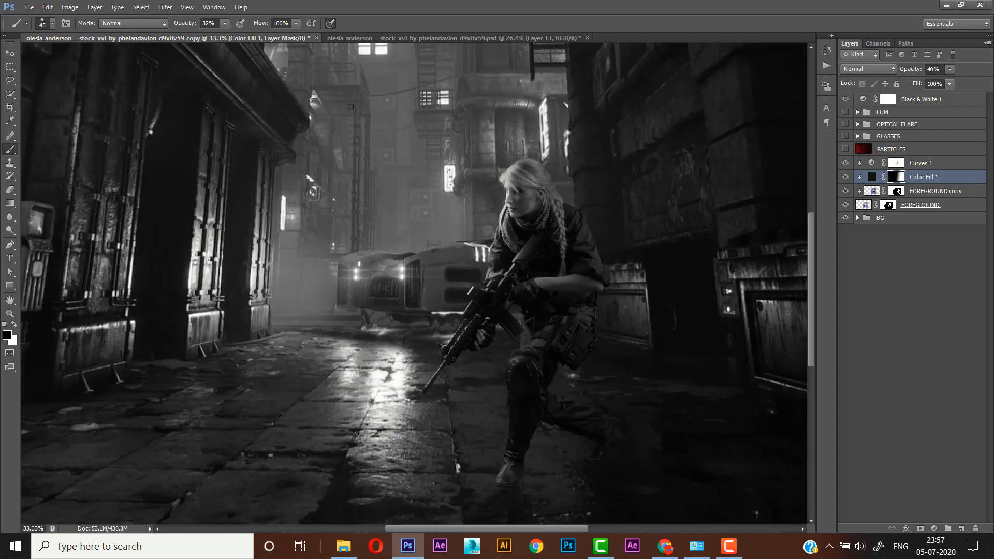
Brush black over the woman's head and front on the Color Fill 1 mask with a larger brush at lower opacity, and fit the image on screen.
drag(193, 23, 179, 28)
key(bracketright)
key(bracketright)
key(bracketright)
key(bracketright)
key(bracketright)
key(bracketright)
key(bracketright)
key(bracketright)
key(bracketright)
drag(524, 163, 500, 190)
click(10, 313)
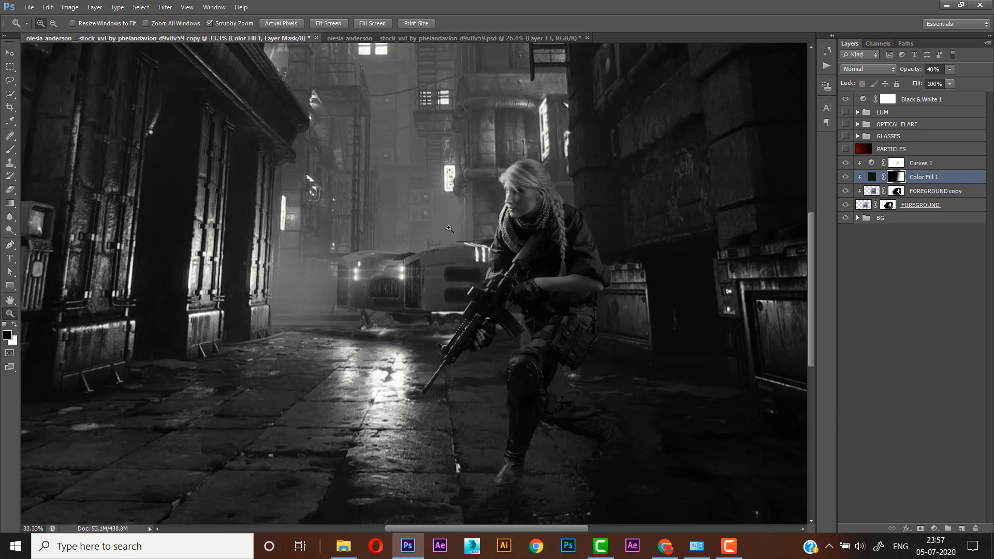
right_click(472, 236)
click(487, 247)
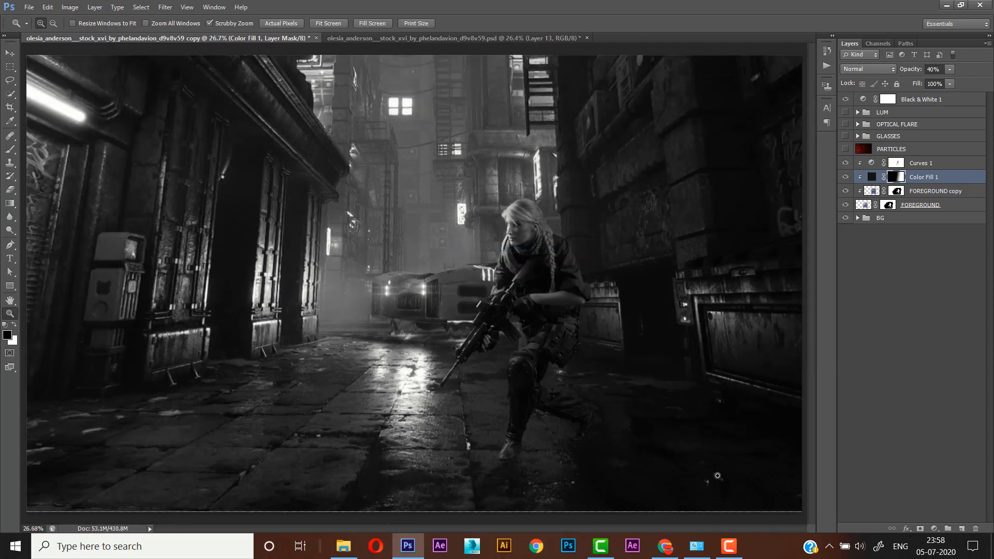
click(730, 546)
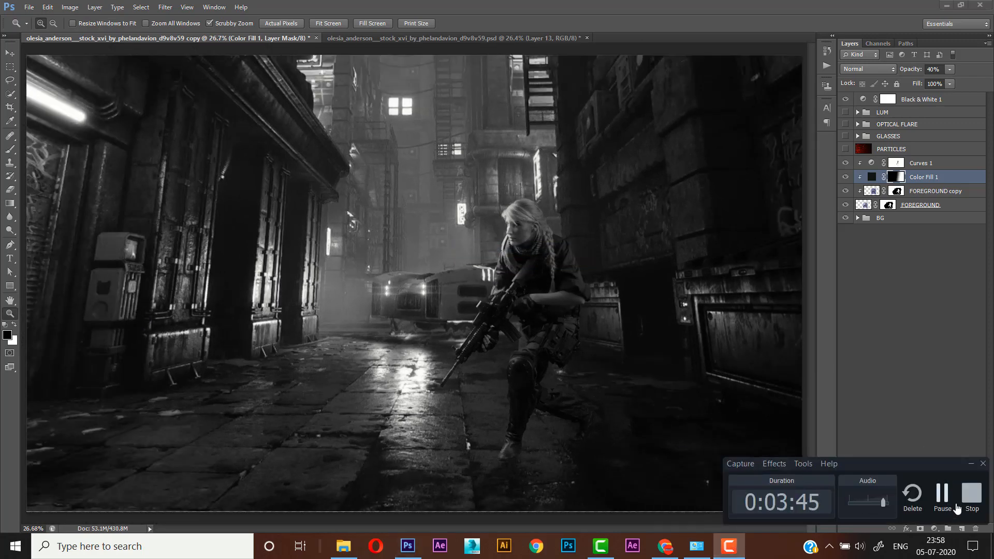
click(964, 503)
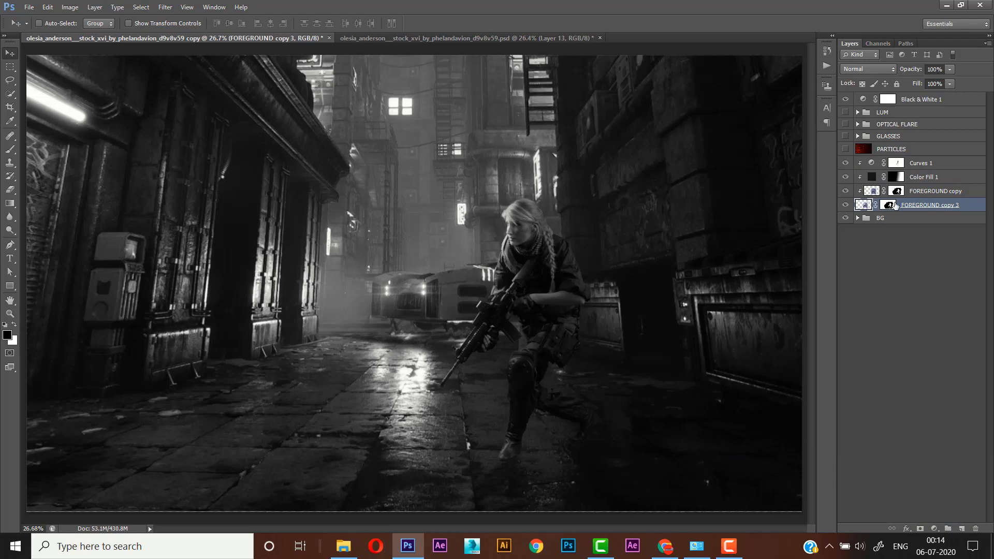
Duplicate the FOREGROUND copy 3 layer and merge the original with a new blank layer placed above it, flattening its mask.
key(ctrl+j)
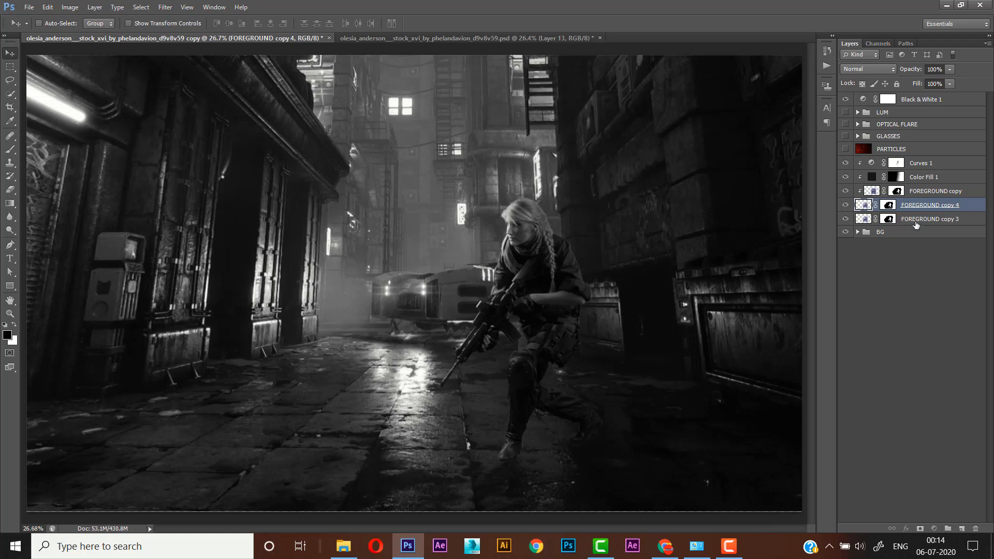
click(916, 222)
click(959, 529)
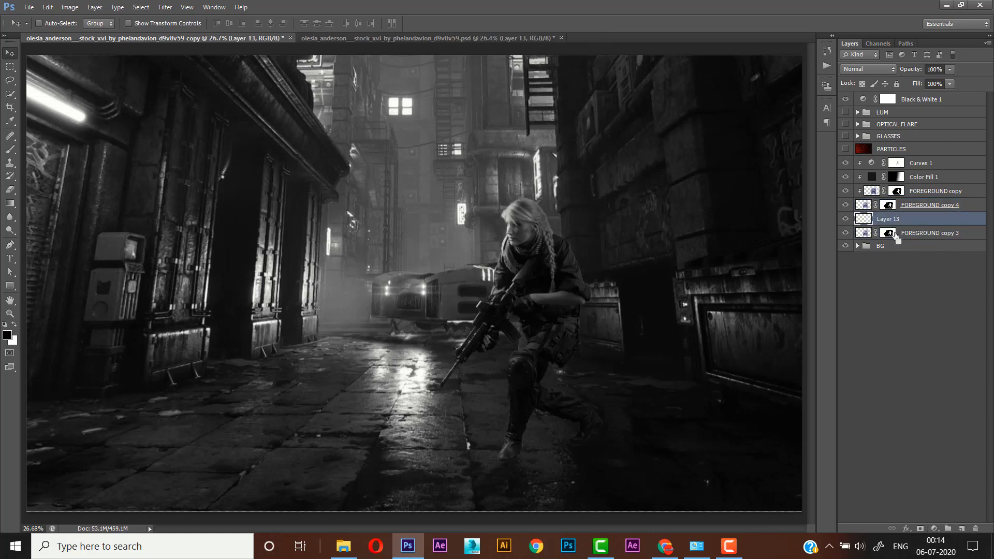
shift+click(903, 234)
key(ctrl+e)
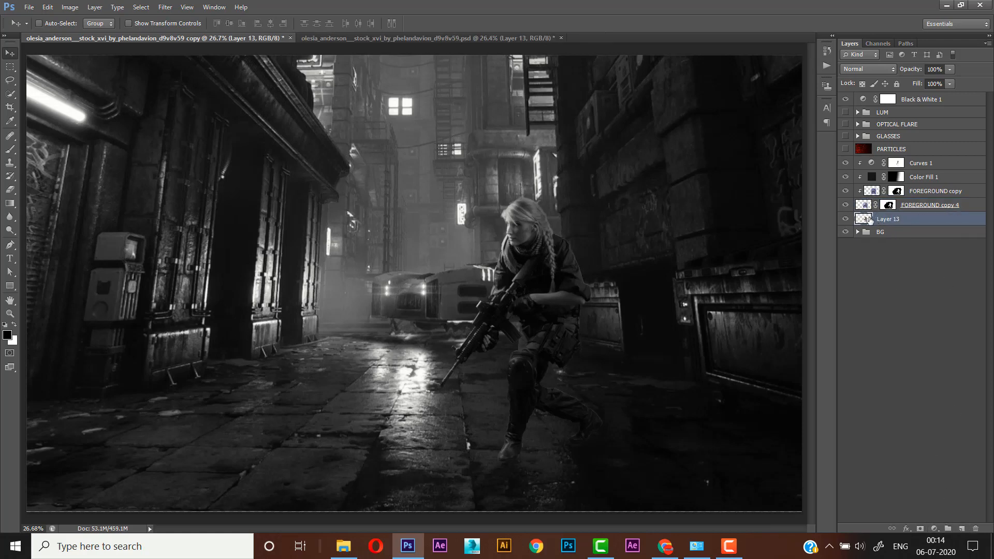
Fill the merged layer's silhouette with black and flip it vertically beneath the woman's feet as a cast shadow.
ctrl+click(863, 219)
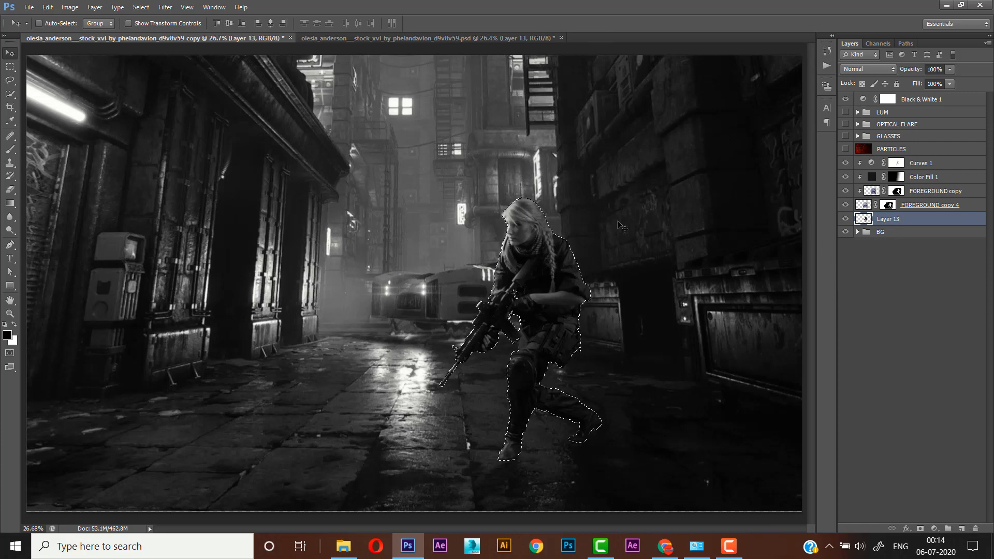
key(ctrl+d)
key(ctrl+t)
drag(529, 332, 529, 468)
right_click(548, 393)
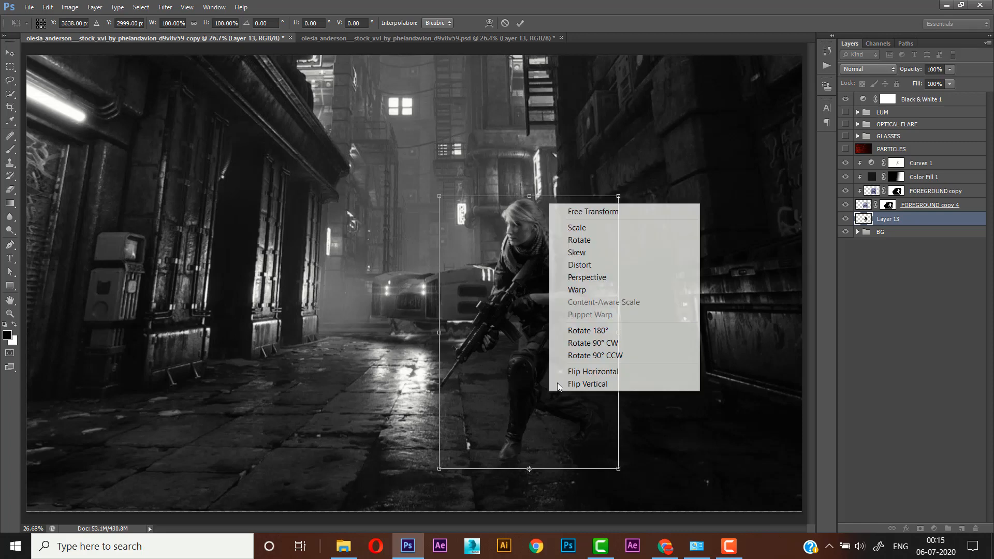
click(575, 384)
drag(562, 482, 562, 460)
Distort the flipped shadow by raising its corner near the rear foot and skewing and shortening its far edge away from the light.
alt+click(567, 472)
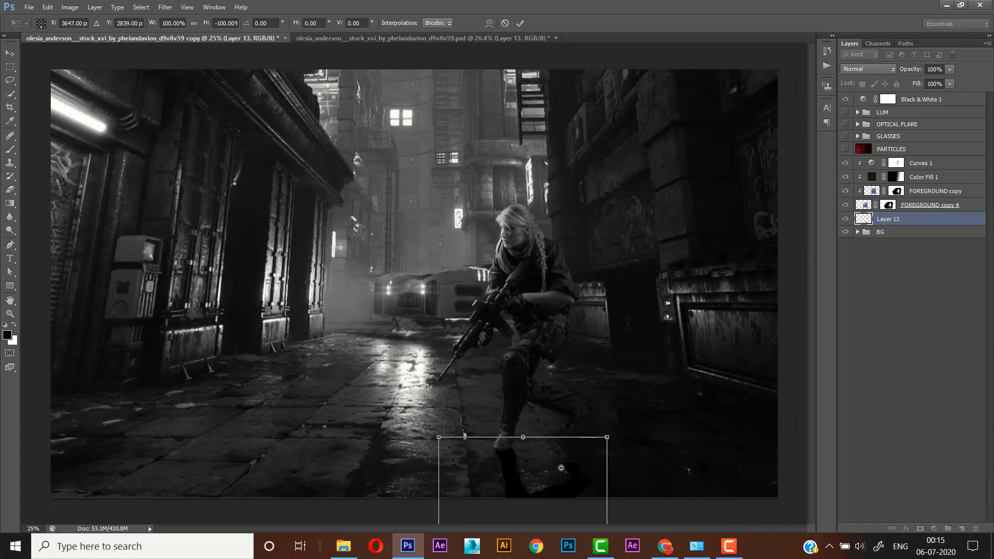
alt+click(563, 470)
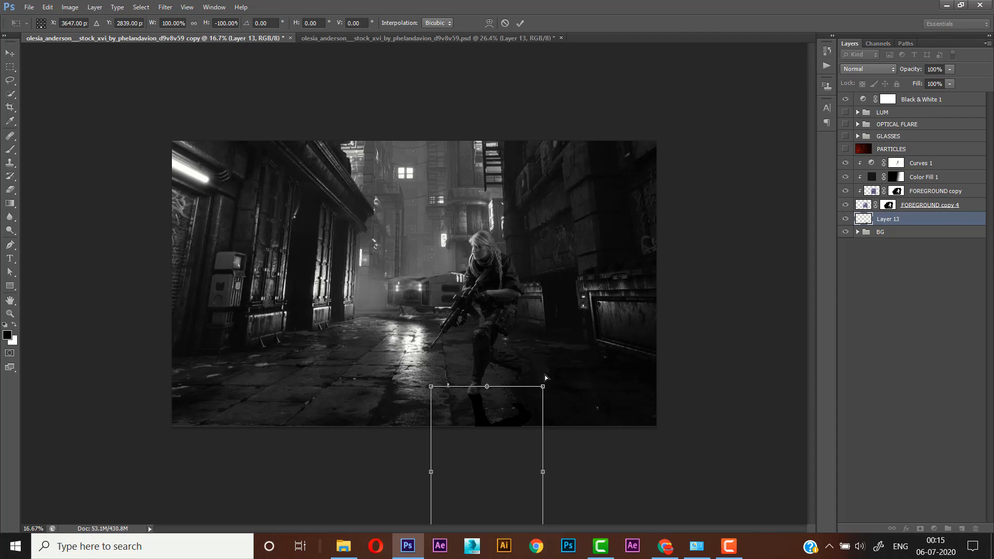
drag(543, 386, 551, 352)
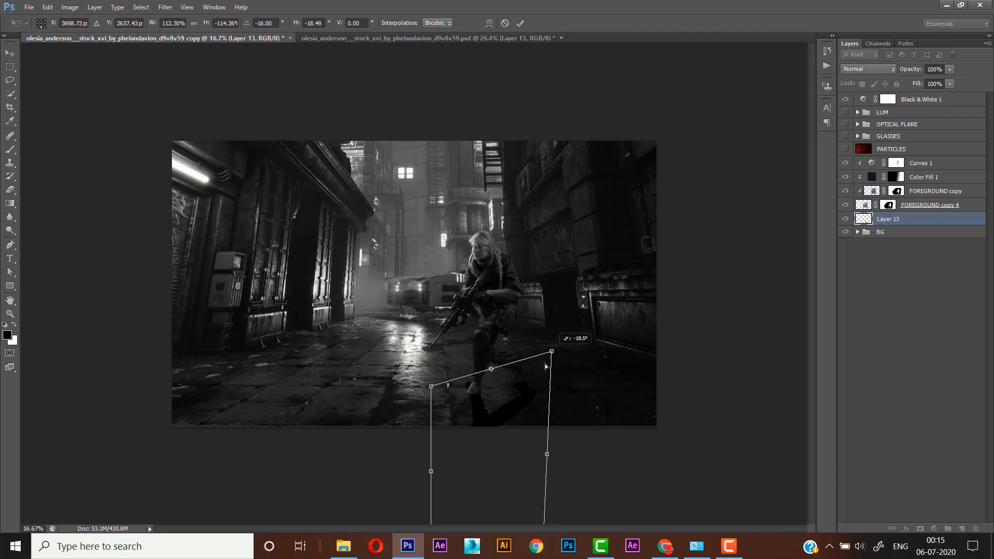
drag(433, 386, 435, 394)
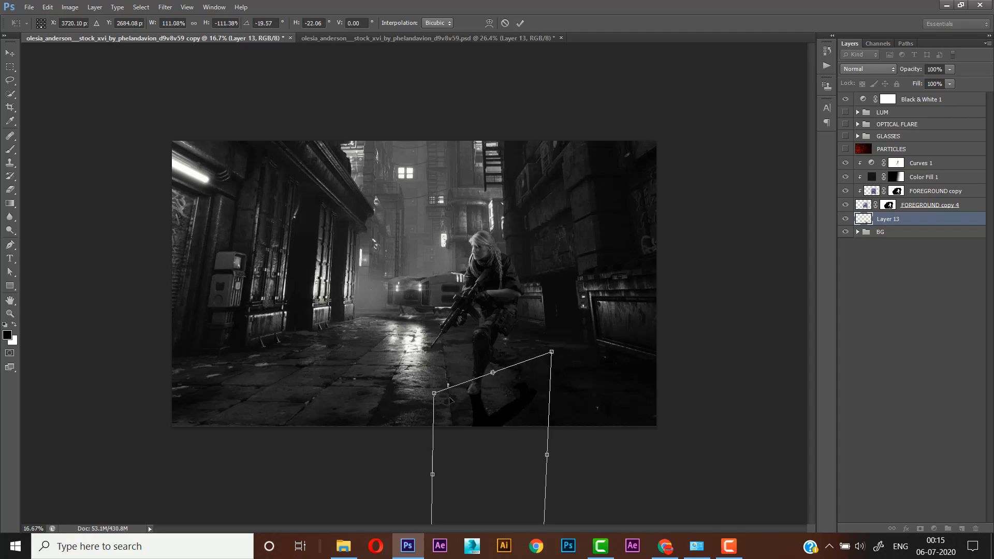
key(ctrl+minus)
drag(467, 497, 515, 415)
drag(434, 364, 437, 367)
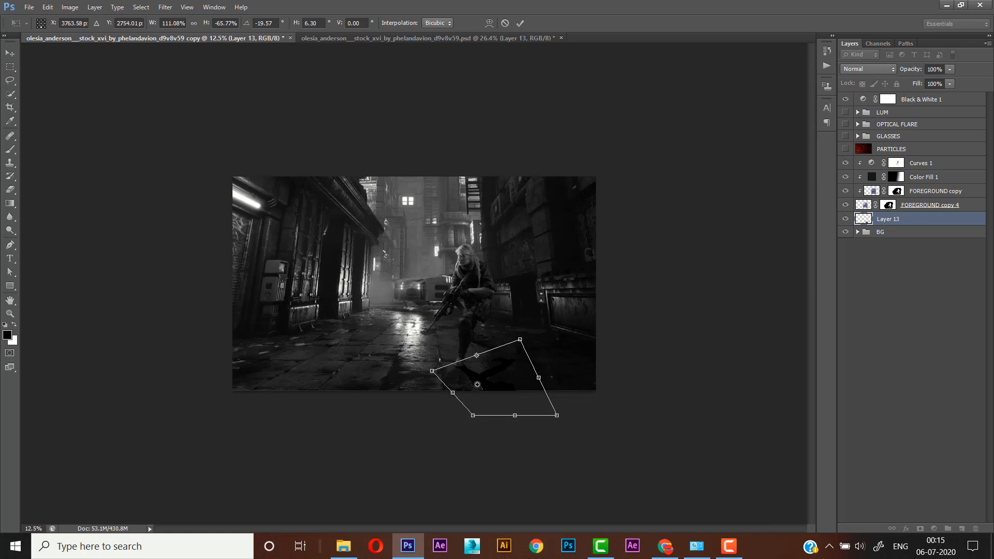
Fine-tune the shadow's two upper corners to line up with the woman's feet and apply the transform.
key(ctrl+plus)
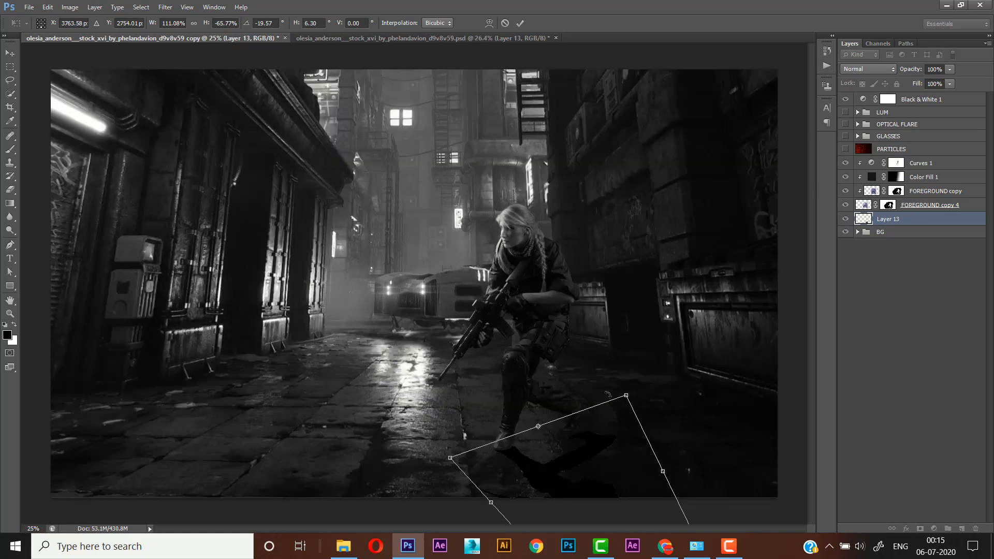
drag(627, 396, 619, 387)
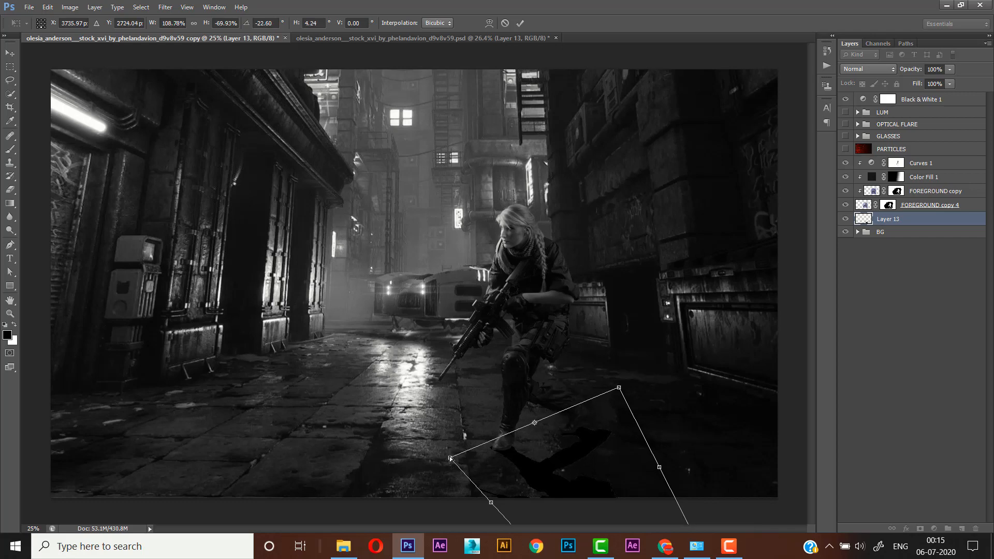
drag(450, 457, 453, 459)
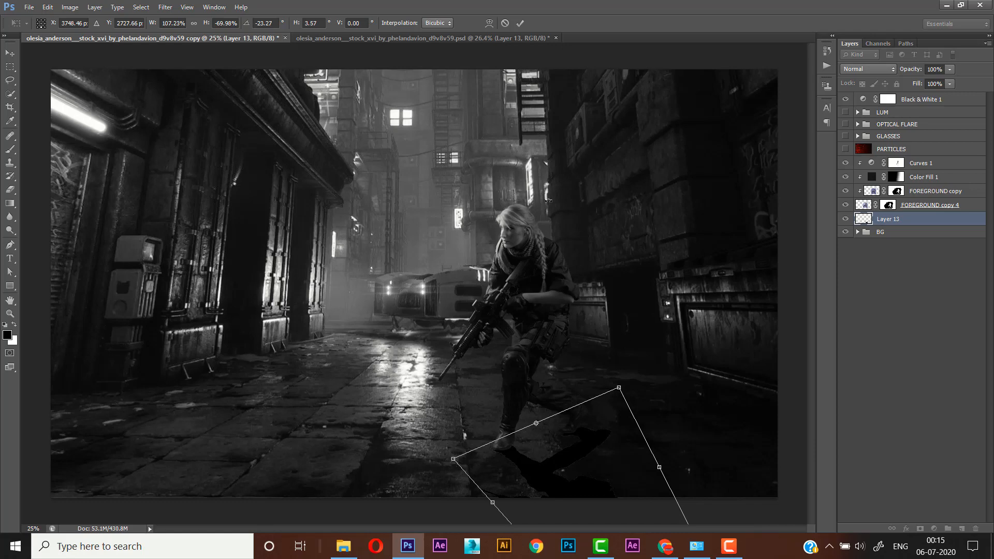
click(520, 23)
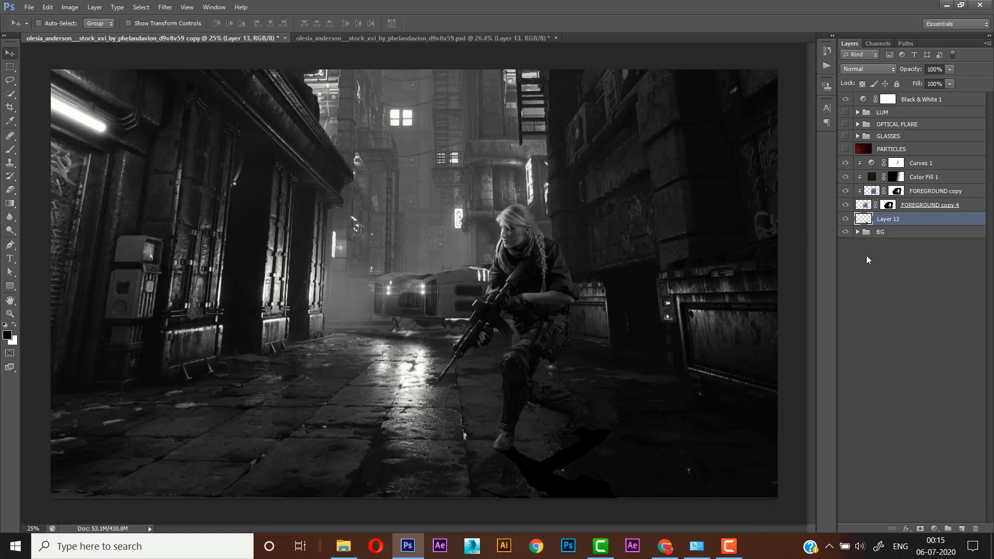
Add a layer mask to the shadow layer and apply a Gaussian Blur with a 10-pixel radius to the shadow itself.
click(920, 528)
click(865, 223)
click(166, 8)
mouse_move(279, 137)
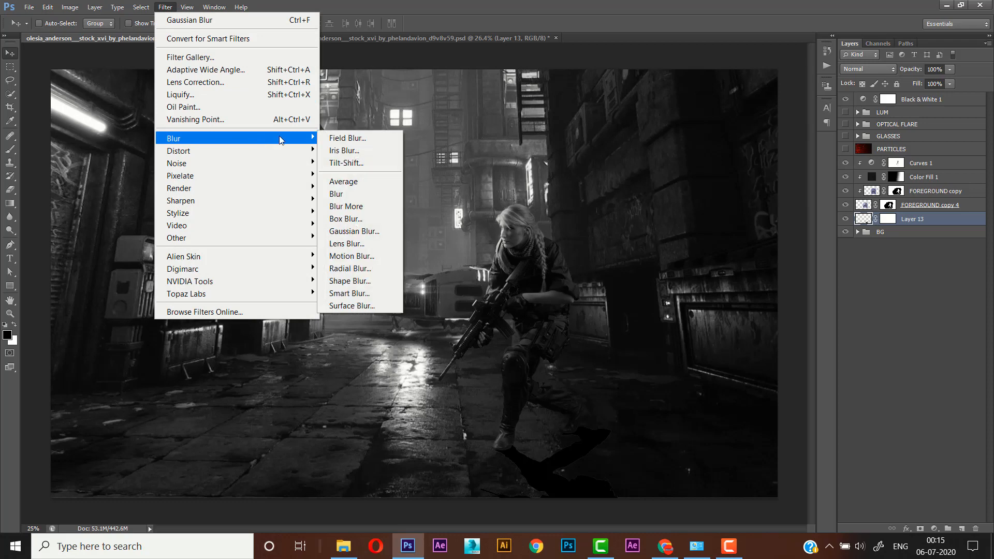
click(380, 231)
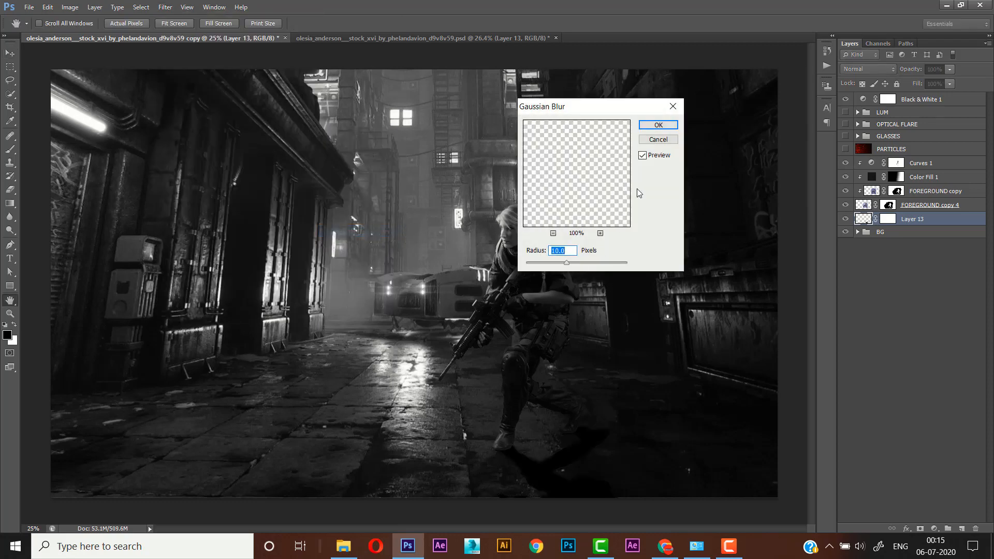
click(667, 127)
Apply a black-to-white gradient to the shadow layer's mask from the shadow's far end toward the feet, and reselect the layer's image.
click(886, 220)
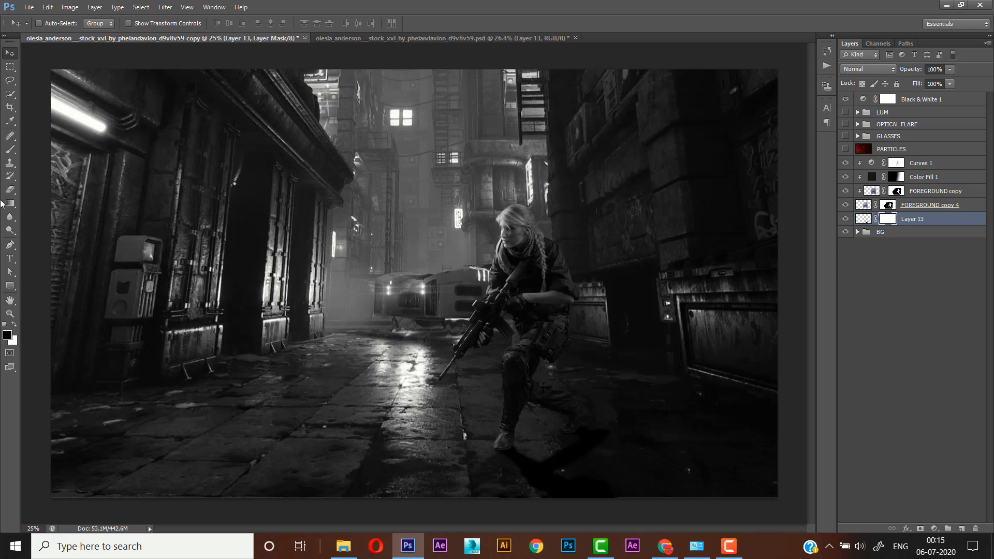
click(9, 203)
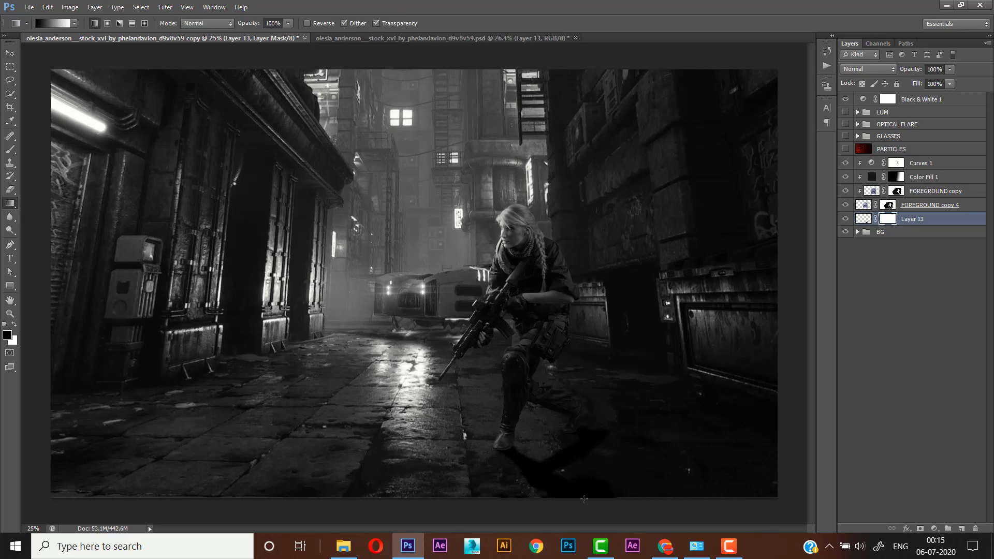
drag(613, 513, 540, 456)
drag(612, 513, 611, 513)
click(868, 215)
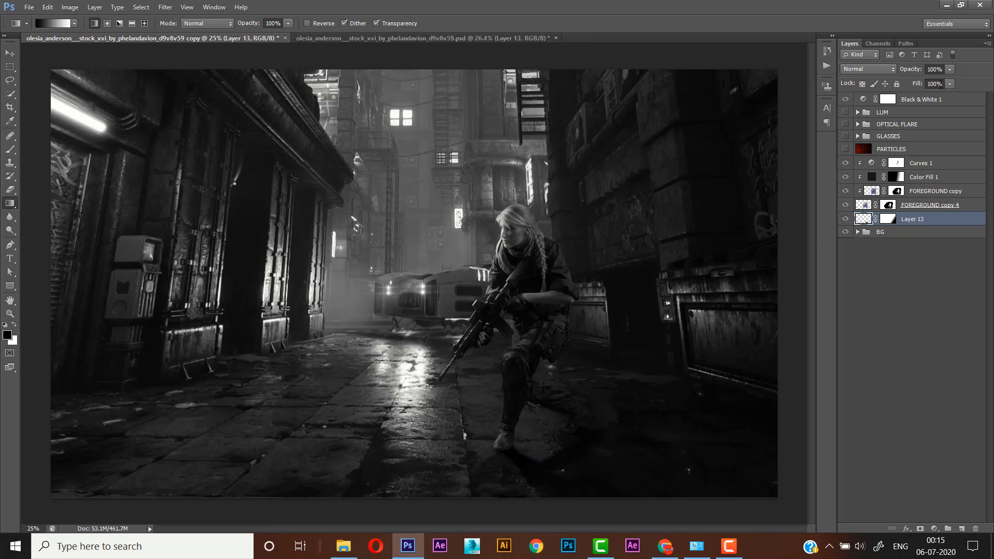
Lower the opacity of the woman's cast shadow layer.
drag(950, 69, 932, 80)
key(v)
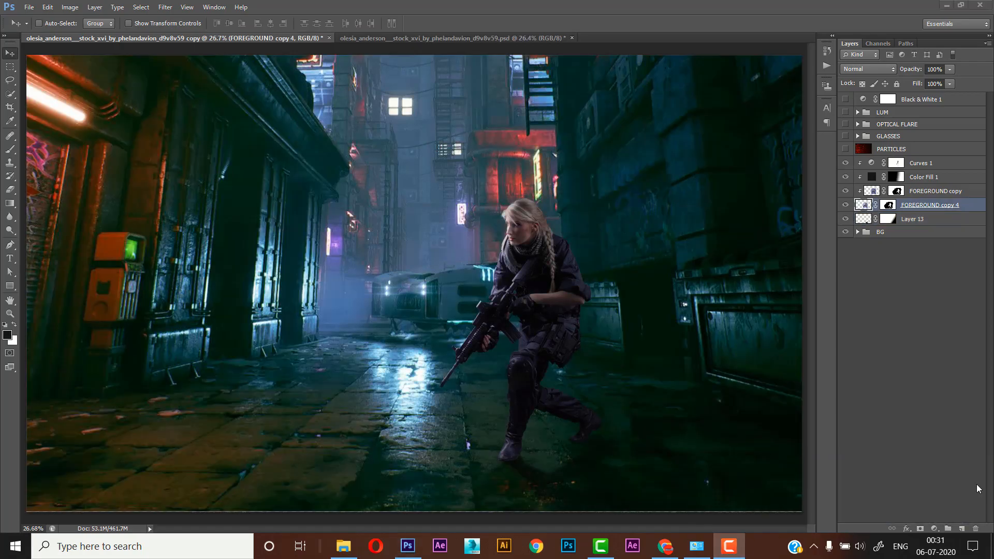
Add a clipped layer above FOREGROUND copy 4, name it DODGE AND BURN, and move it above Curves 1.
click(545, 327)
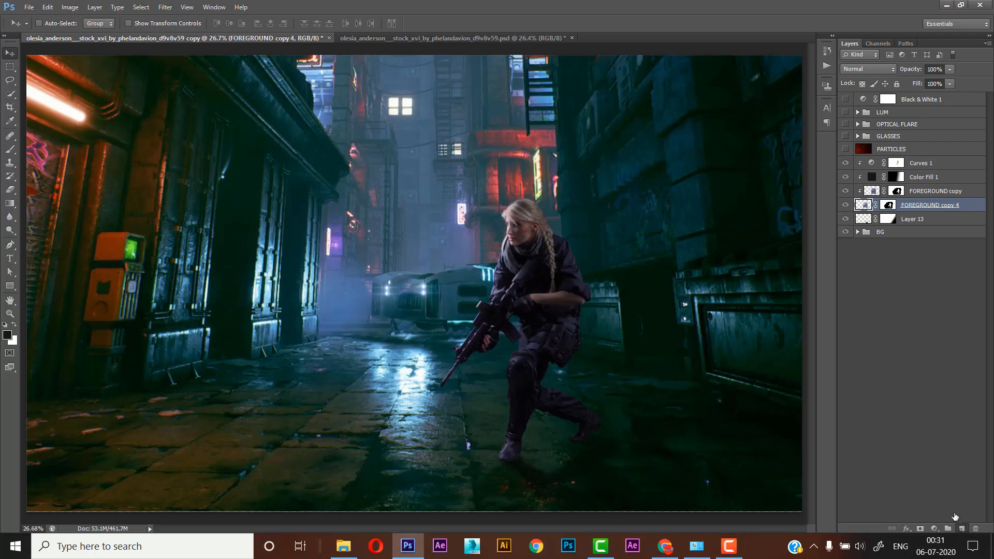
key(ctrl+shift+alt+n)
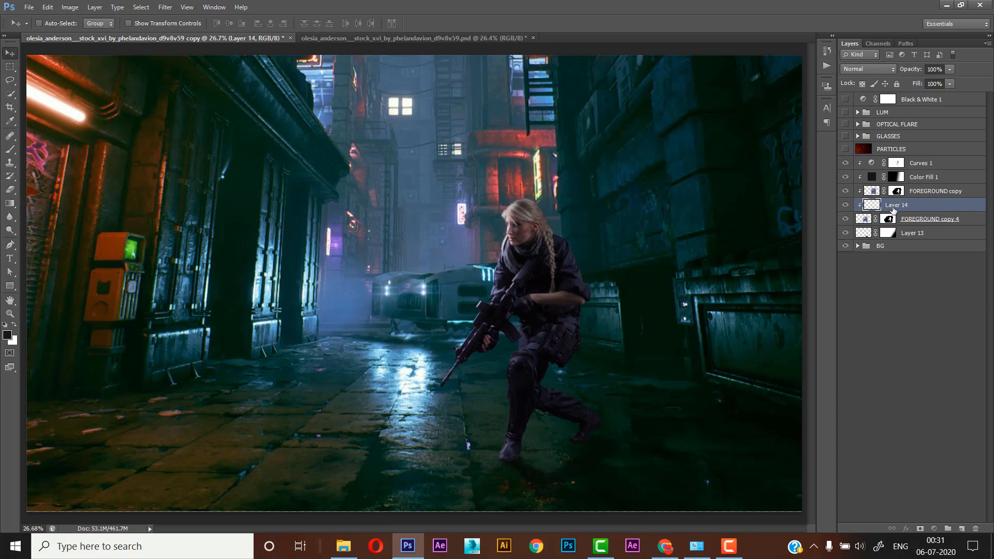
double_click(892, 205)
text(DODGE AND BURN)
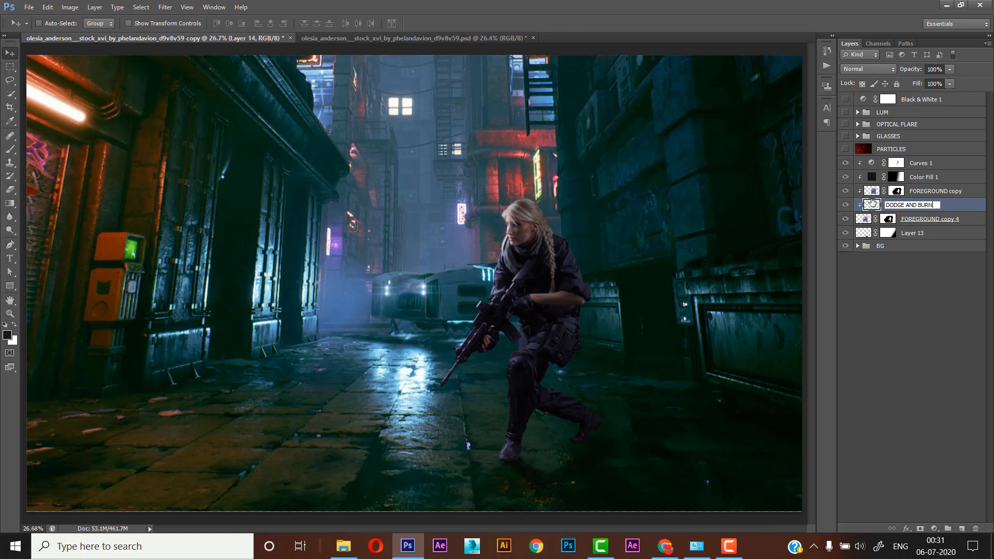
key(Return)
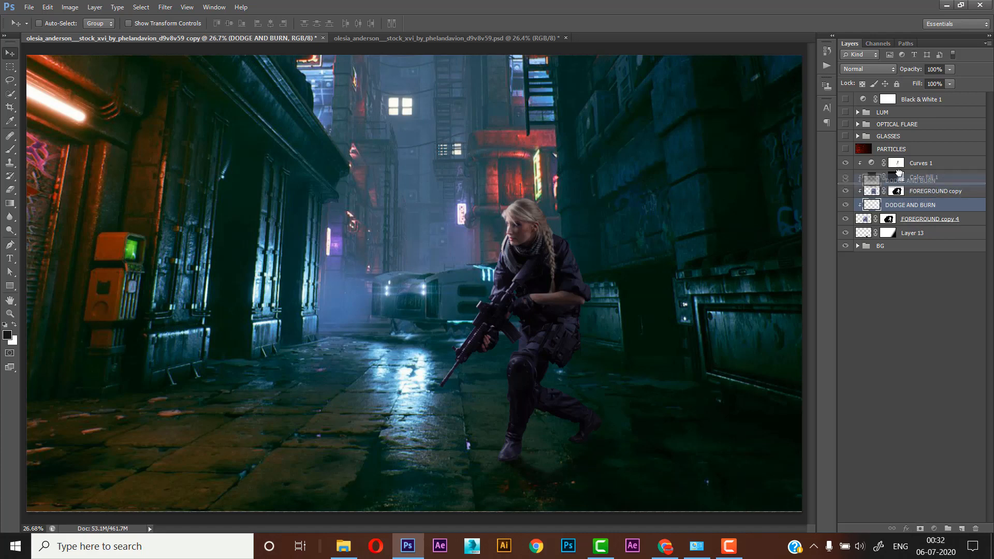
drag(882, 169, 882, 167)
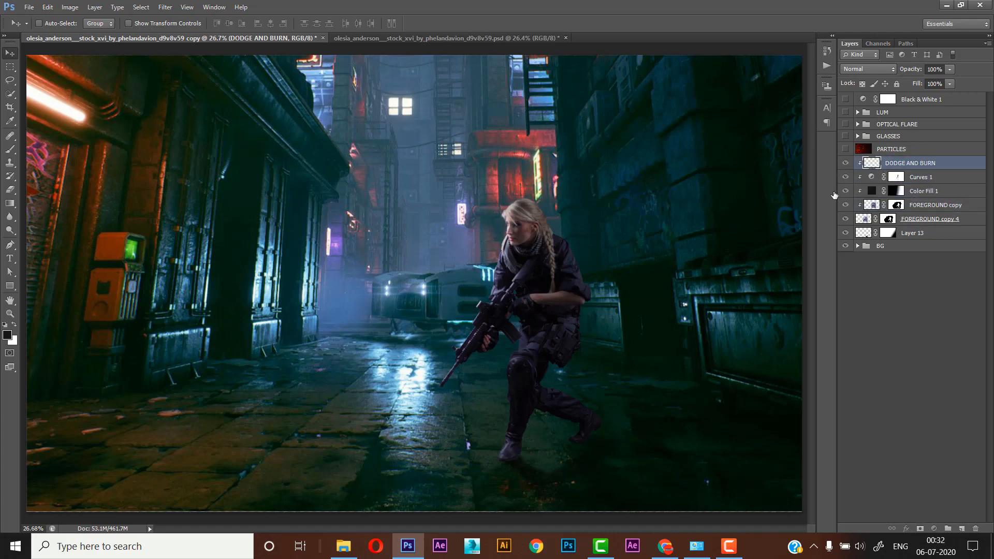
Fill the DODGE AND BURN layer with 50% Gray at 100% opacity and set its blend mode to Overlay.
click(49, 7)
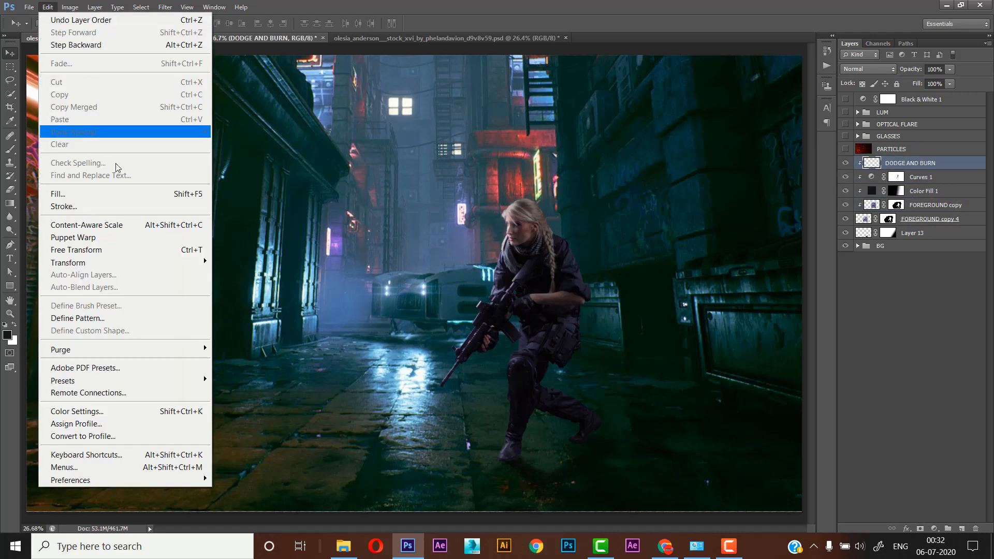
click(119, 192)
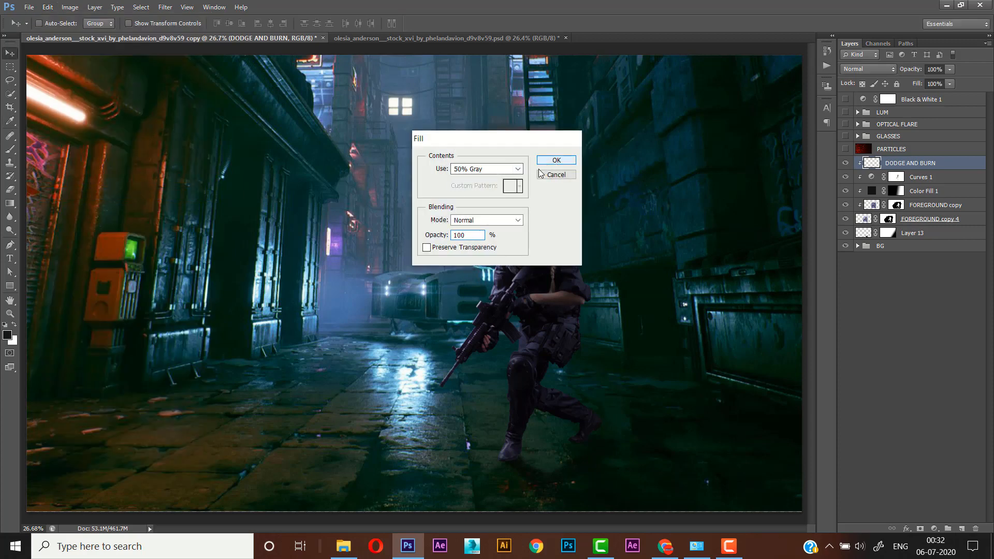
click(550, 161)
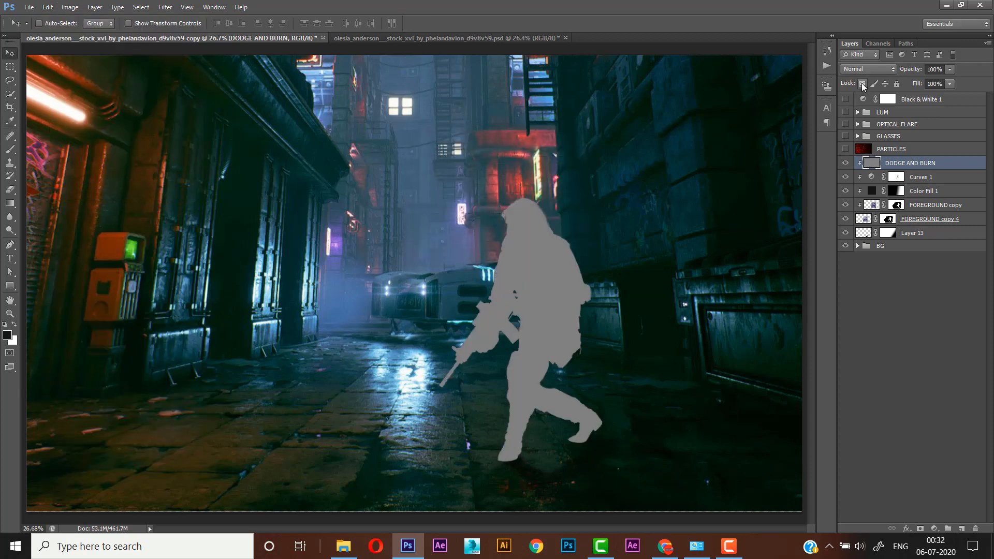
click(868, 71)
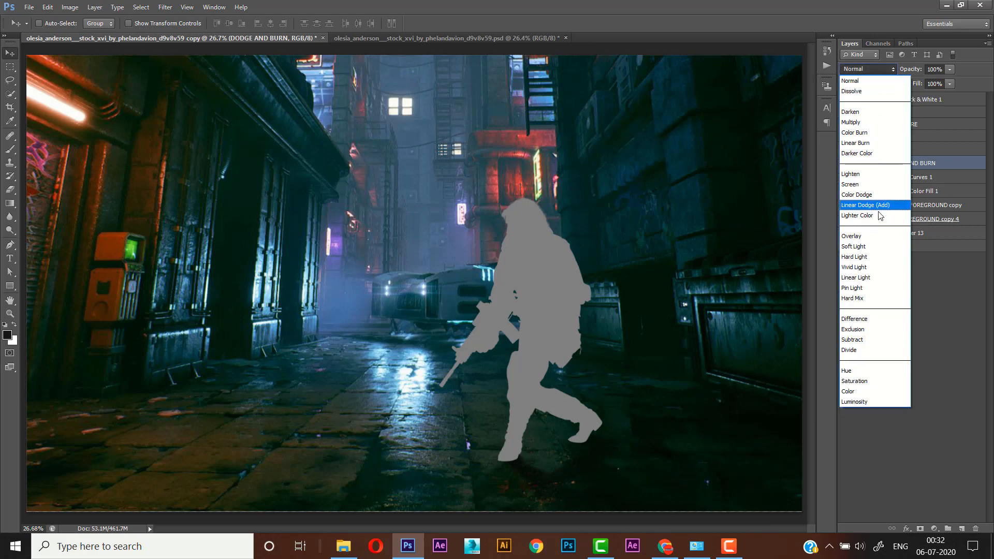
click(860, 236)
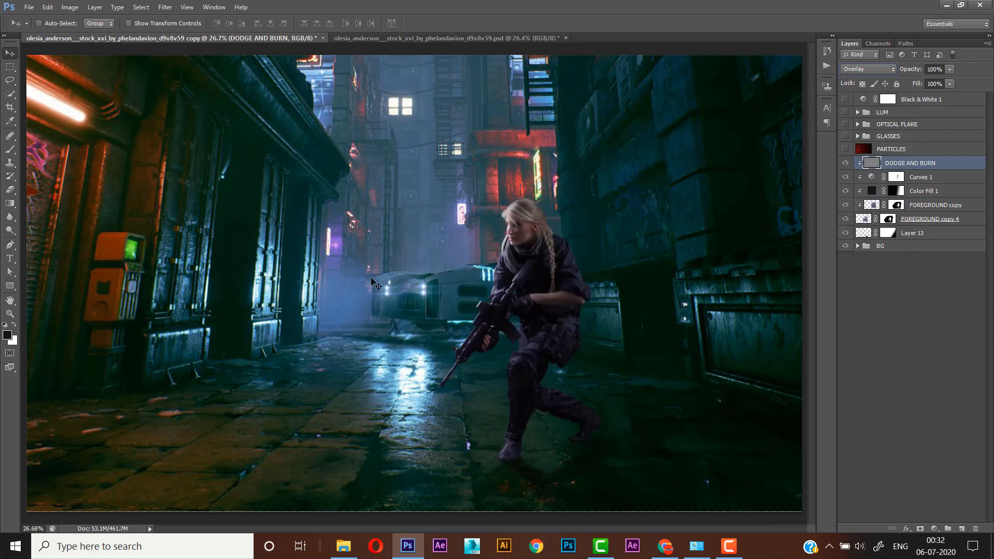
Brighten the light-facing areas of the woman's face and scarf with the Dodge tool in the Midtones range.
click(10, 229)
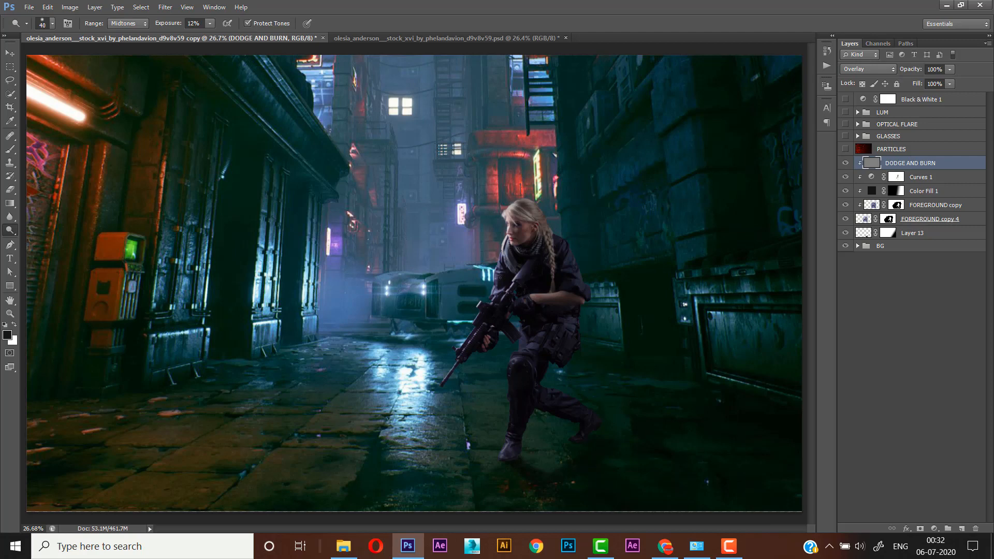
ctrl+click(525, 226)
ctrl+click(524, 226)
ctrl+click(520, 229)
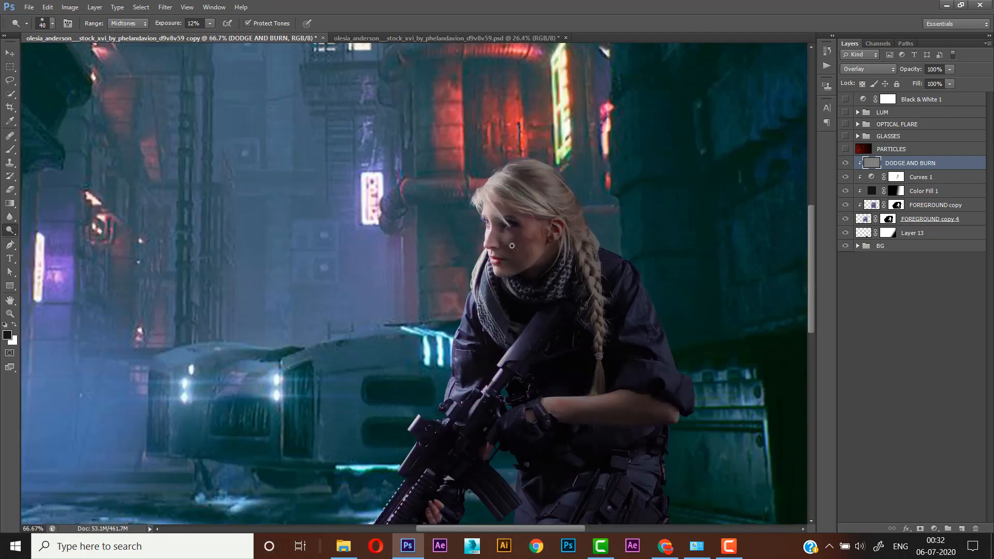
ctrl+click(499, 251)
drag(487, 232, 501, 236)
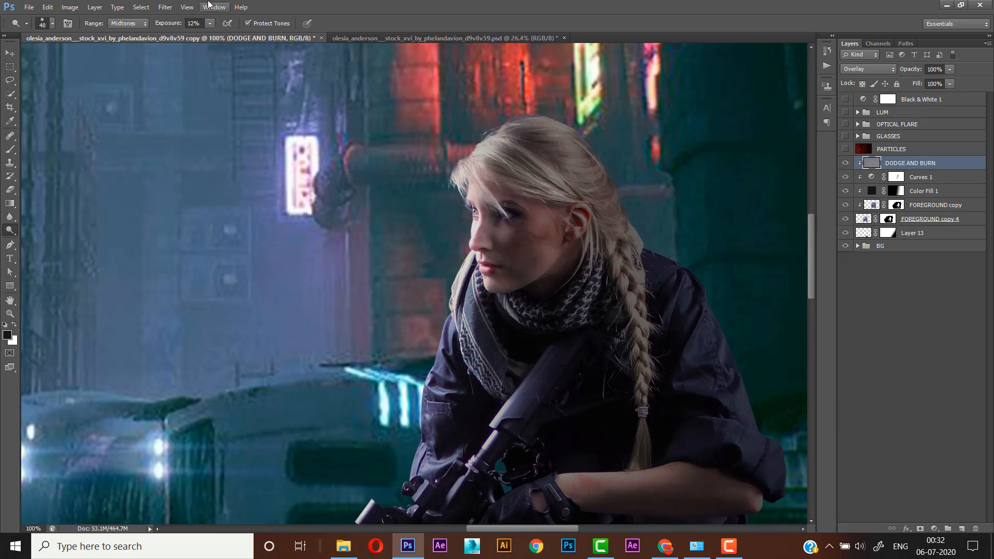
drag(173, 26, 169, 27)
mouse_move(505, 299)
mouse_down()
mouse_move(509, 292)
mouse_move(494, 294)
mouse_up()
Refine the highlights around the woman's face and scarf with a 20-pixel Dodge brush at 19% exposure.
key(bracketleft)
key(bracketleft)
key(bracketleft)
key(bracketleft)
key(bracketleft)
key(bracketleft)
key(bracketleft)
key(bracketright)
key(bracketright)
key(bracketright)
drag(166, 28, 176, 27)
alt+click(578, 209)
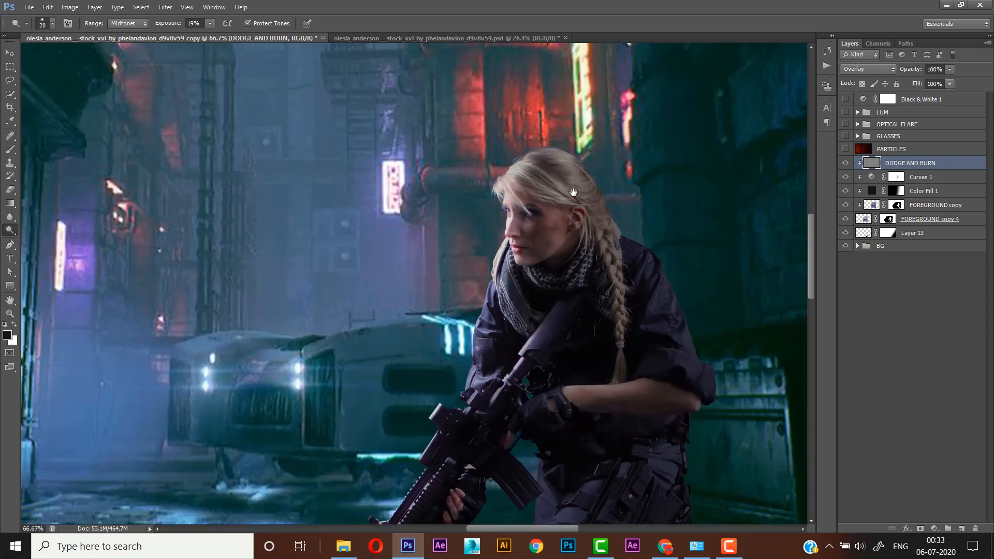
Dodge the highlights down the woman's arm, rifle and legs at 19% exposure.
drag(573, 194, 573, 164)
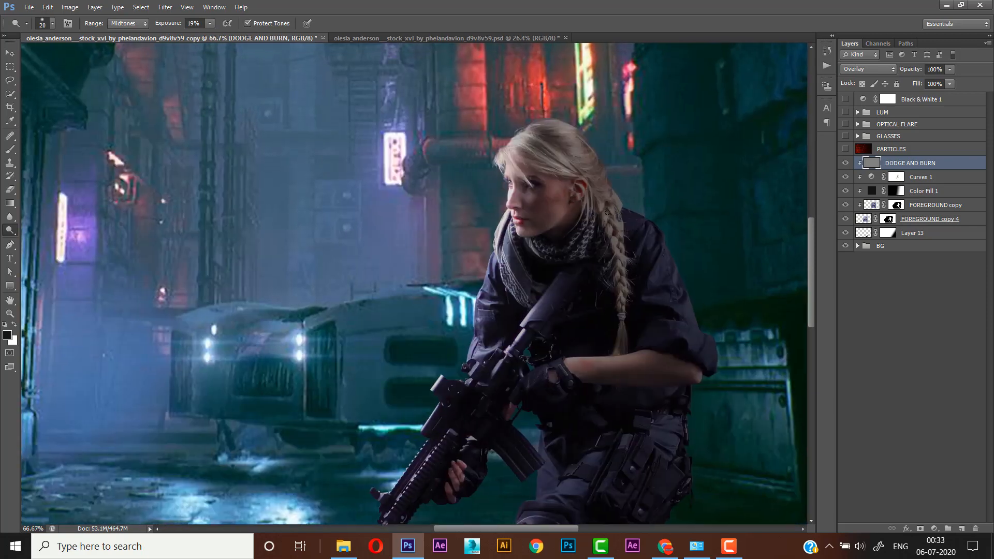
drag(602, 255, 609, 219)
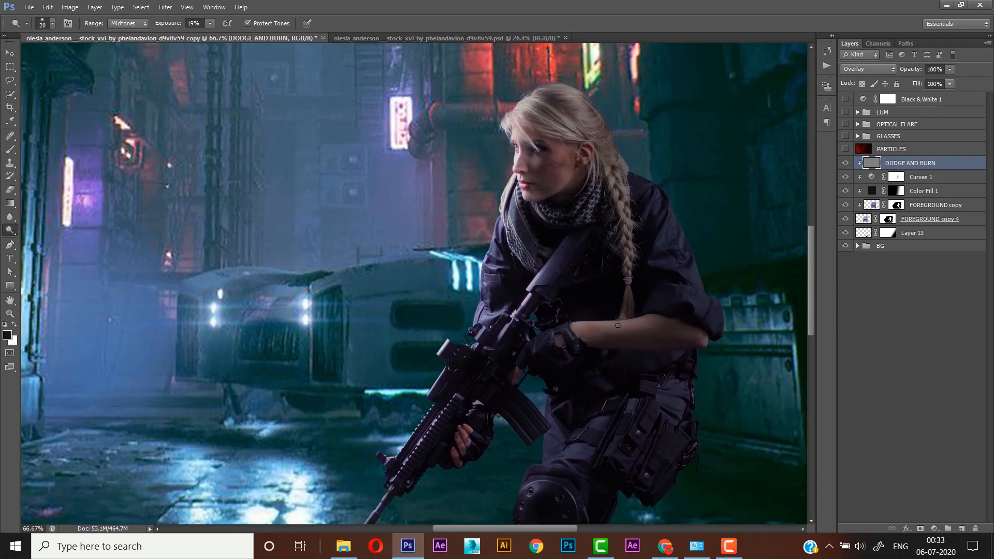
drag(560, 362, 584, 242)
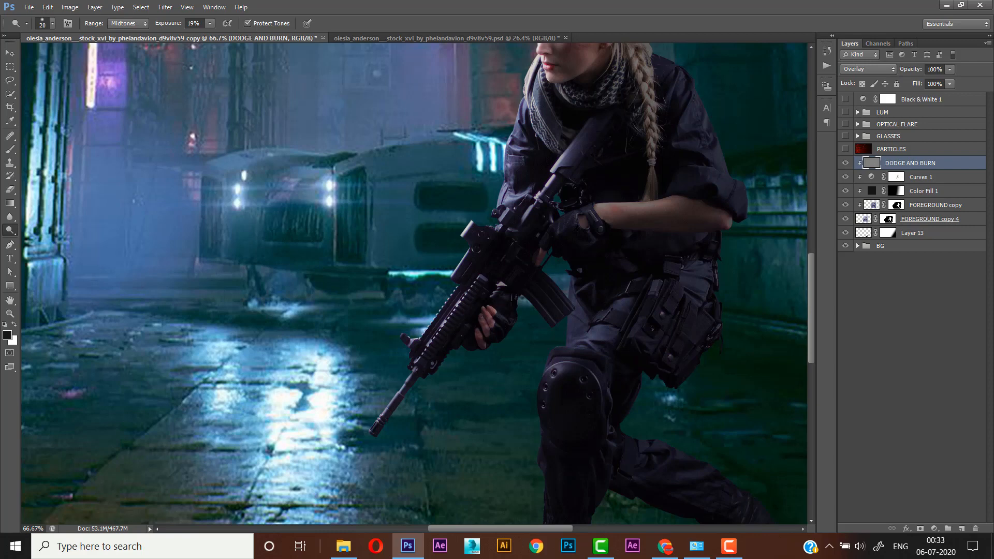
scroll(512, 206, up, 2)
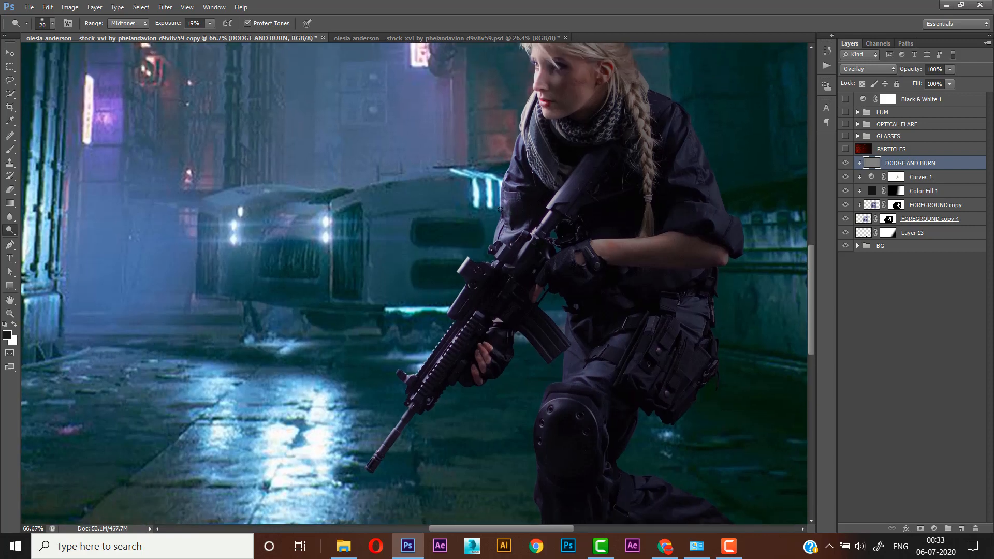
scroll(508, 198, up, 2)
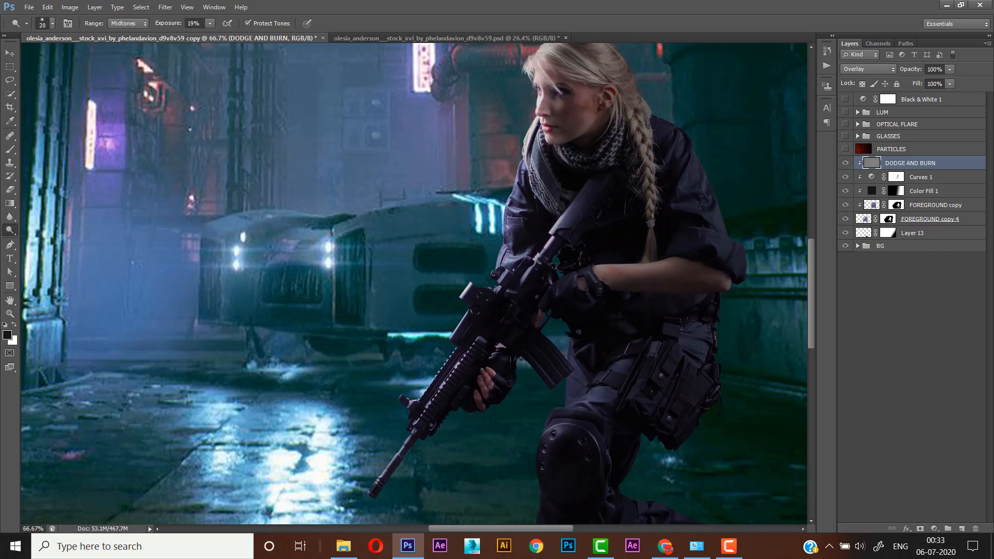
scroll(522, 171, up, 2)
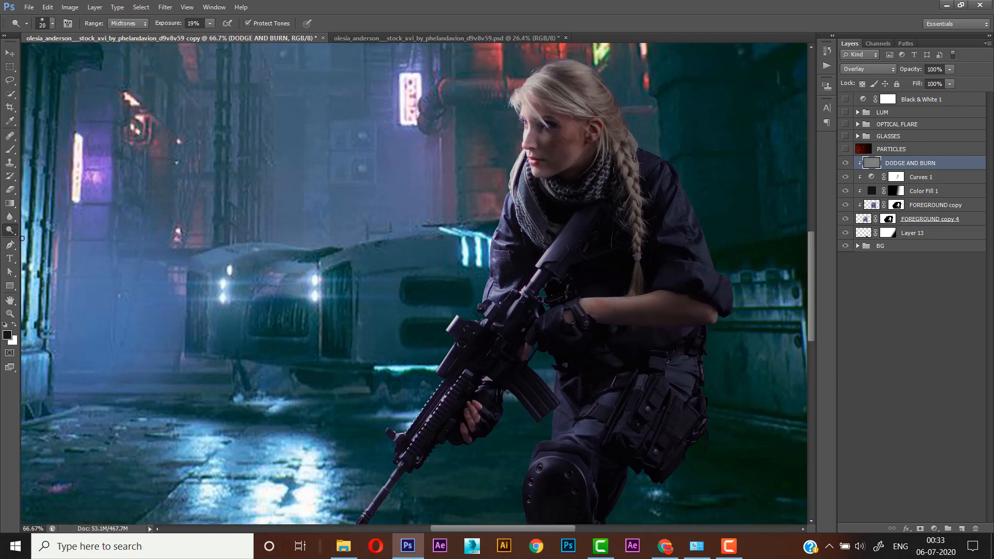
Darken the shaded parts of the woman's forearm and face with the Burn tool, Midtones range, 8% exposure, and fit the image on screen.
right_click(10, 230)
click(50, 241)
drag(397, 171, 365, 173)
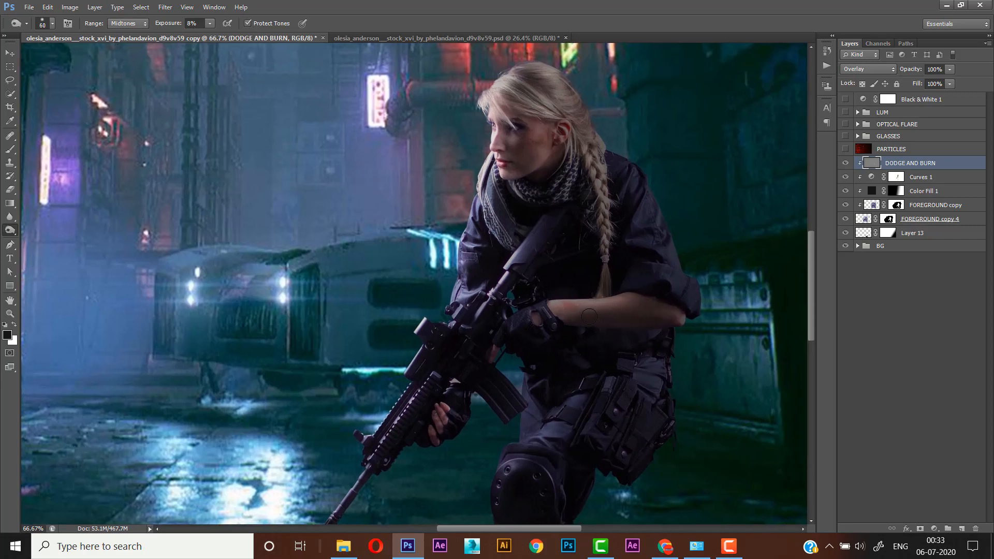
drag(589, 317, 640, 310)
drag(538, 150, 520, 147)
key(bracketleft)
key(bracketleft)
scroll(558, 188, down, 2)
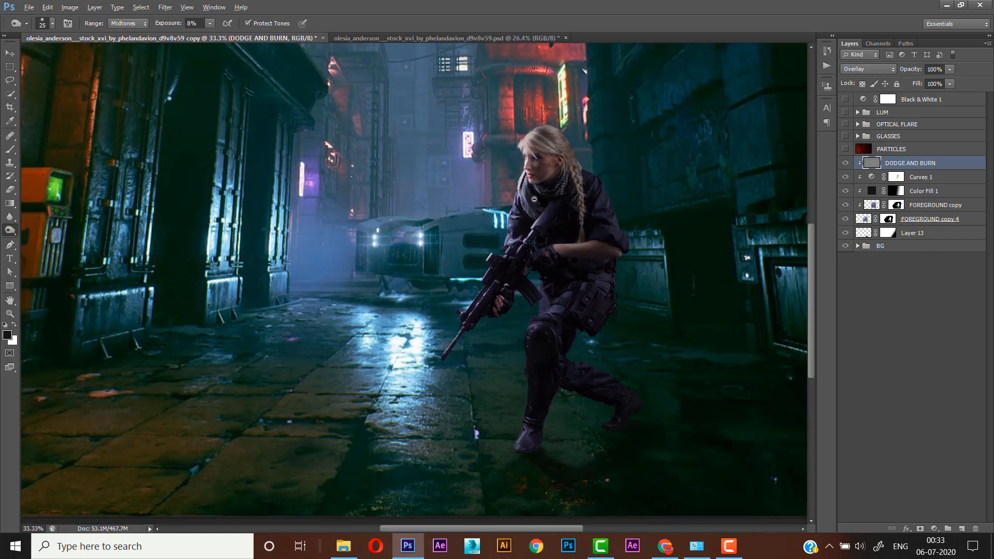
key(alt)
click(9, 314)
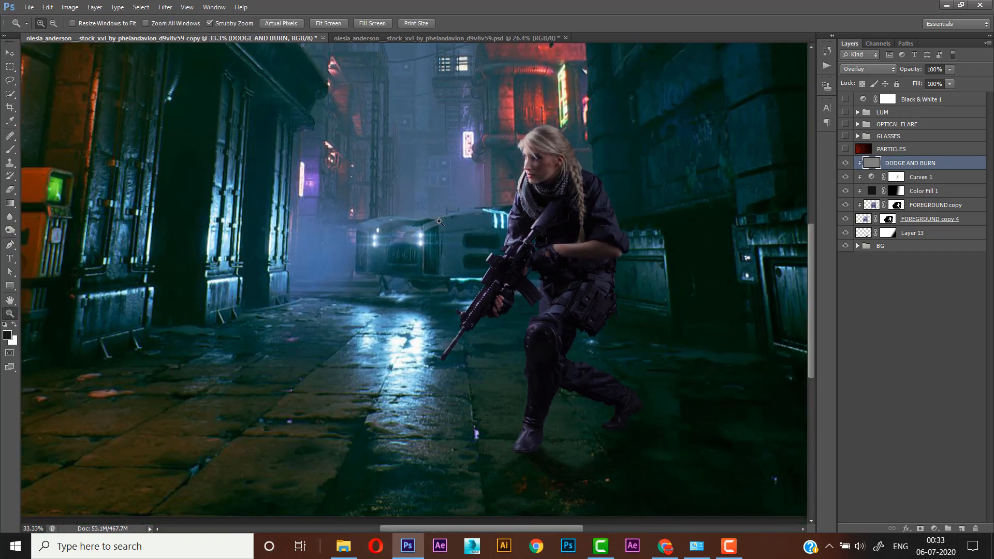
right_click(467, 216)
click(494, 223)
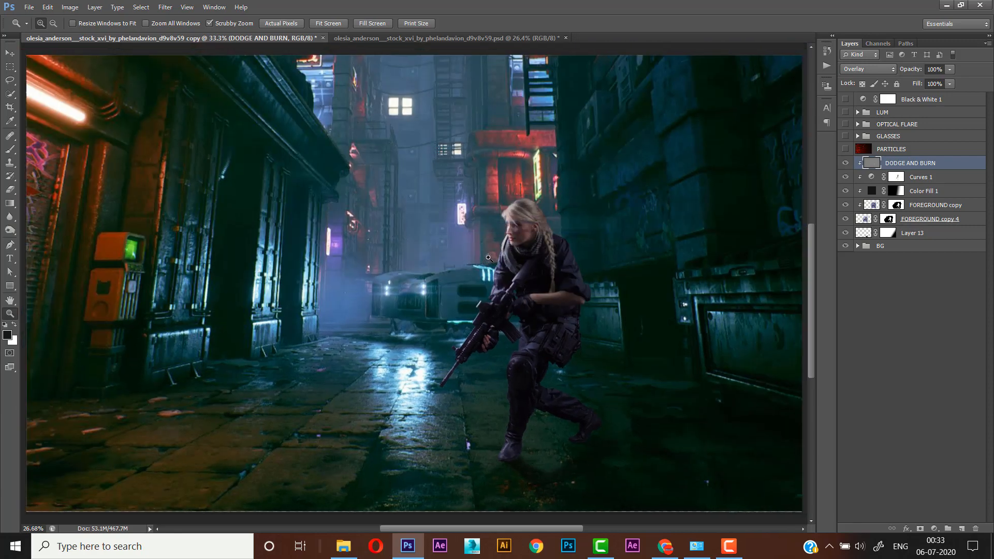
Add a clipped layer above FOREGROUND copy and brush a dark teal sampled beside the woman over her at 16% brush opacity.
click(926, 207)
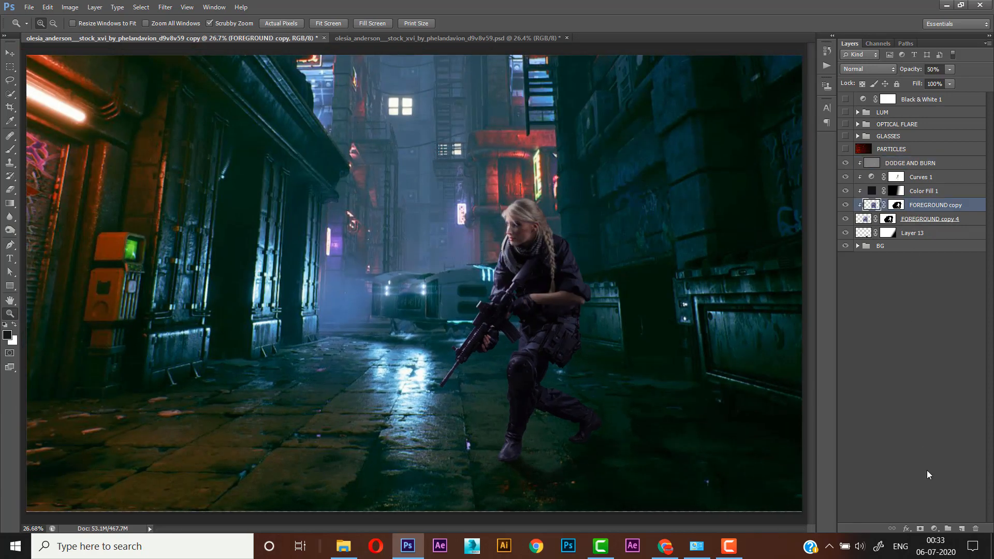
click(962, 529)
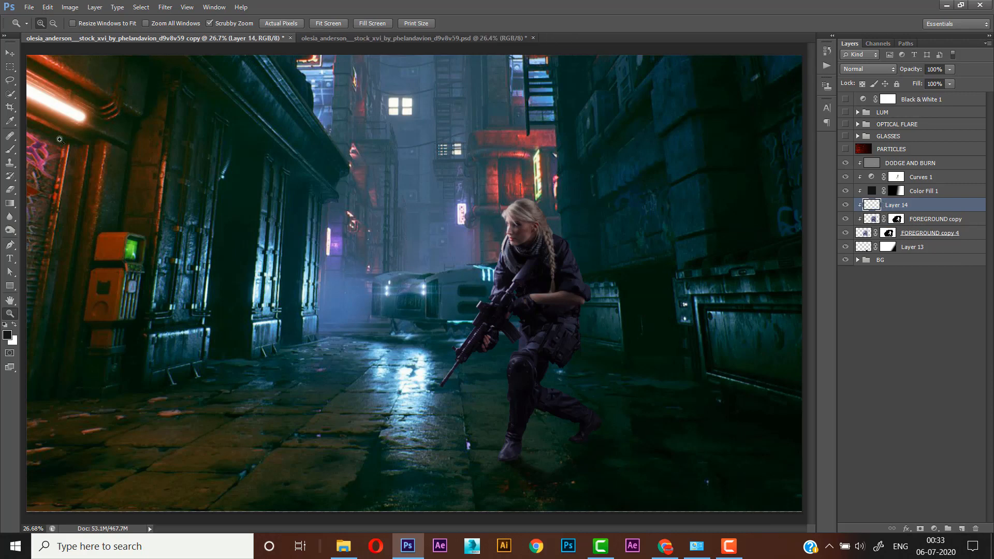
click(9, 151)
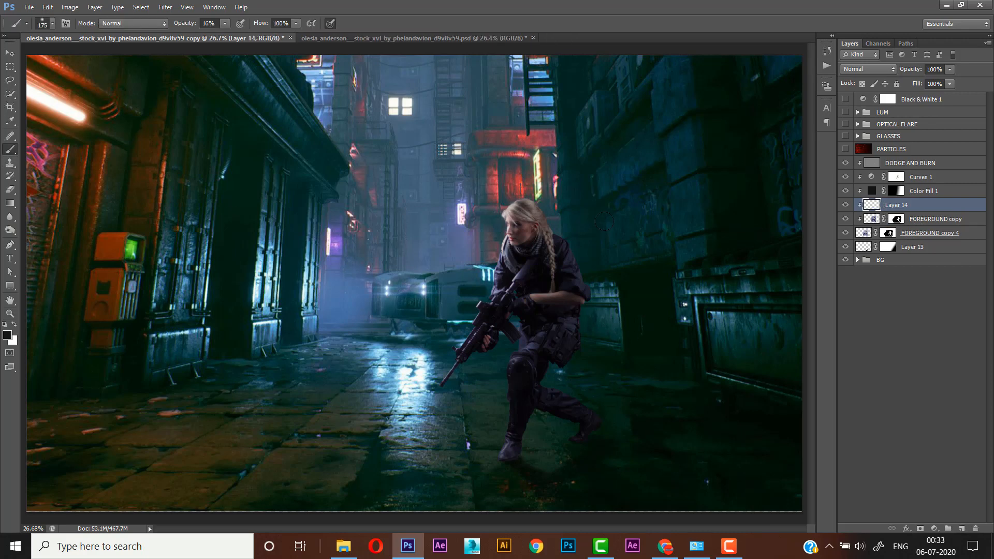
alt+click(593, 219)
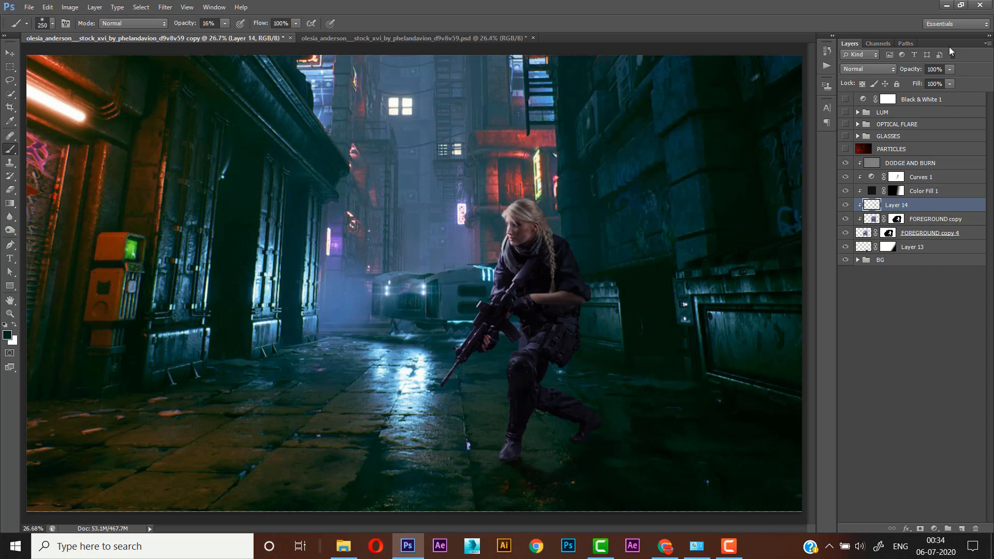
Set the opacity of the new painted colour layer to 60%.
click(949, 70)
drag(931, 82, 928, 83)
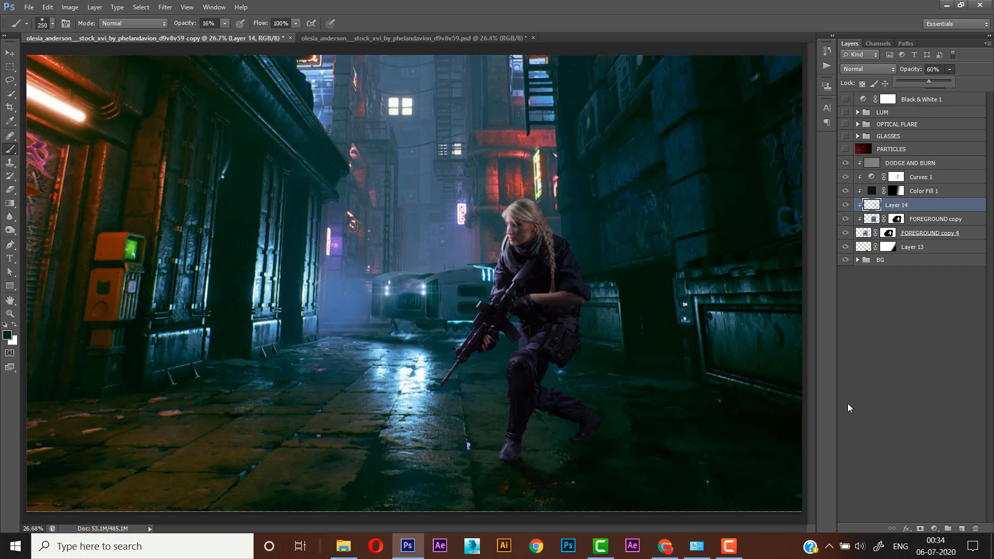
click(909, 104)
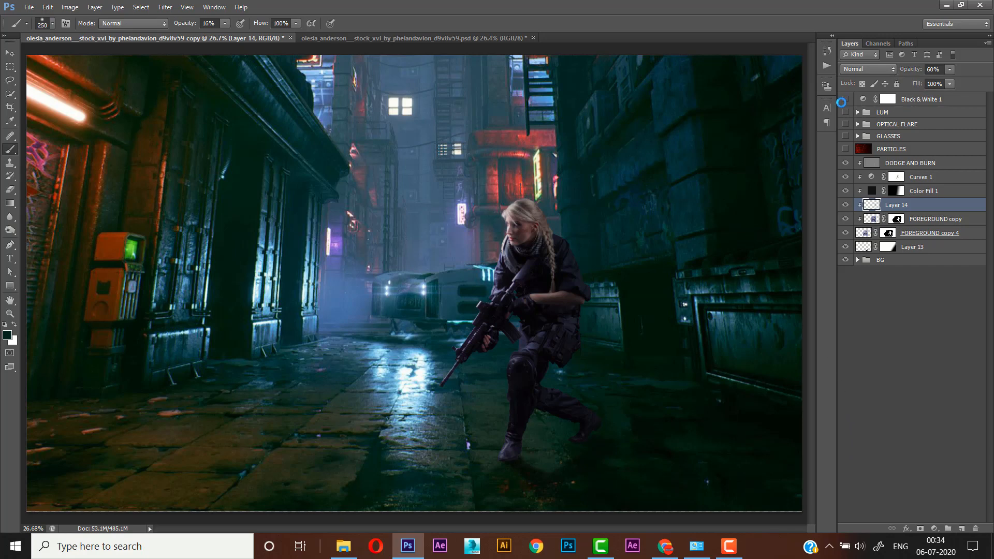
Compare the woman's tones with the alley by temporarily showing the Black & White 1 adjustment.
click(849, 102)
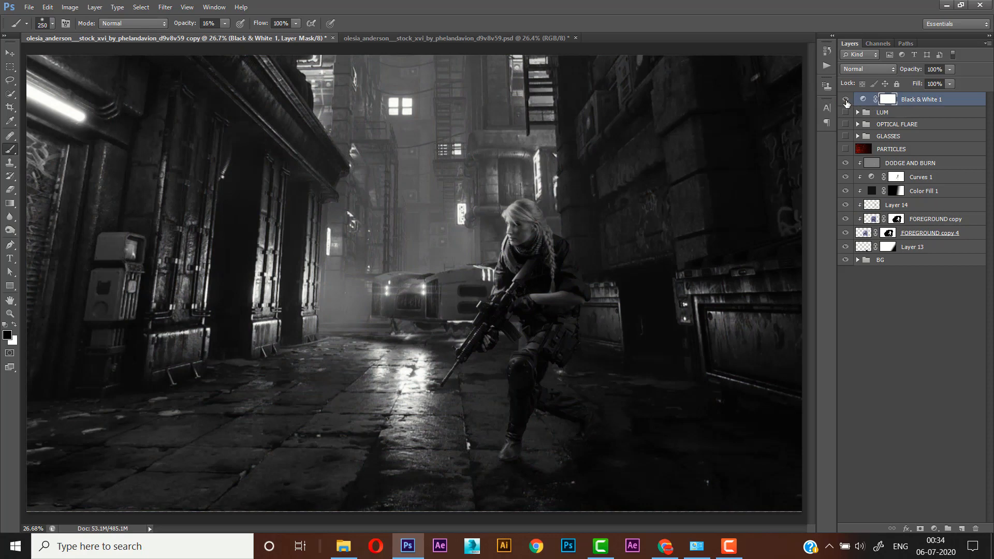
click(846, 100)
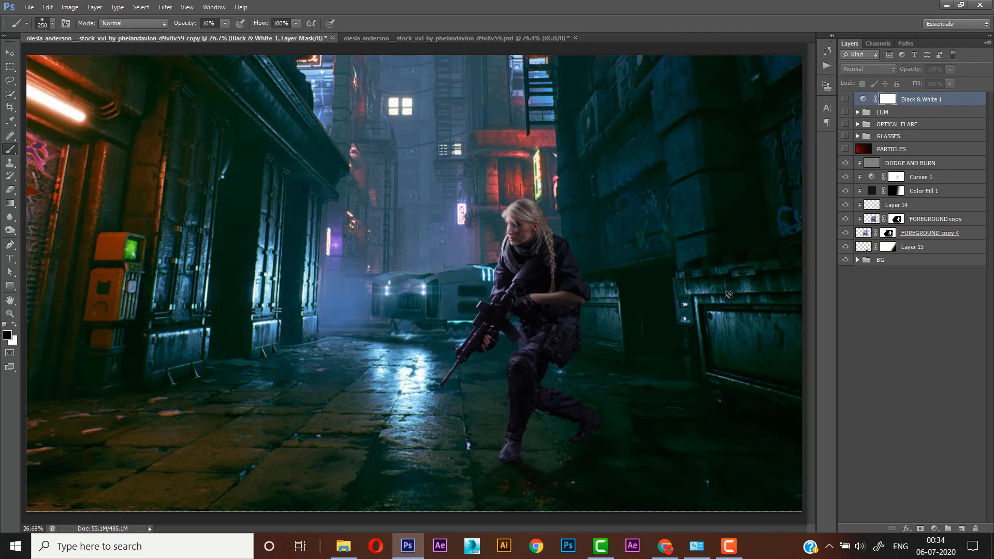
click(733, 550)
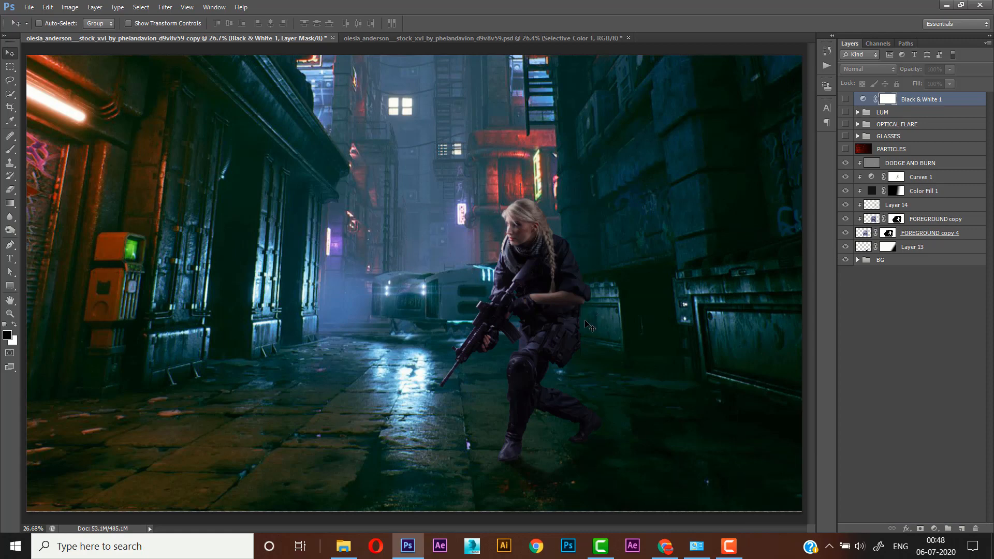
Show the LUM group to compare the woman's colours with the background.
click(883, 113)
click(846, 112)
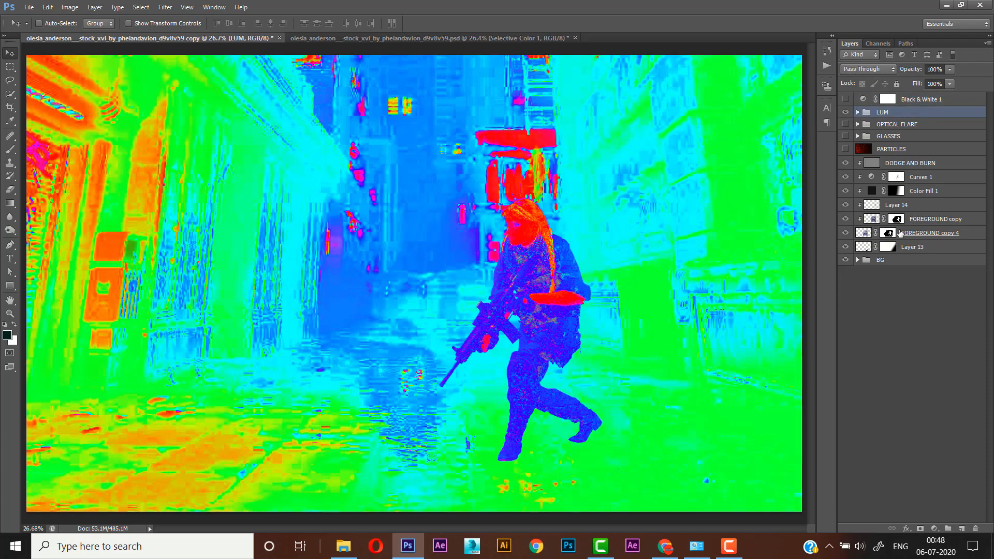
Add a clipped Color Balance adjustment above Layer 14 and set its midtones to -34 cyan-red and -38 yellow-blue.
click(903, 209)
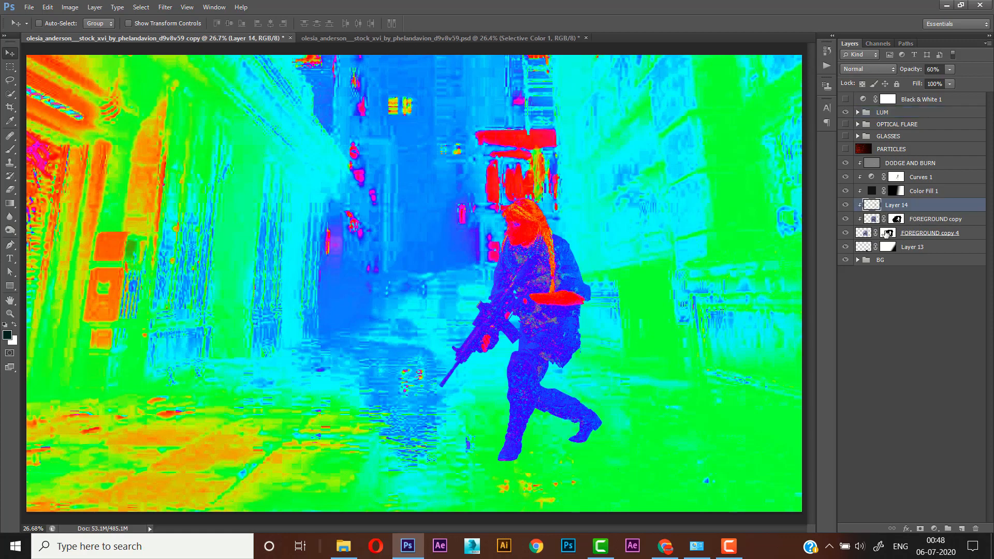
click(934, 528)
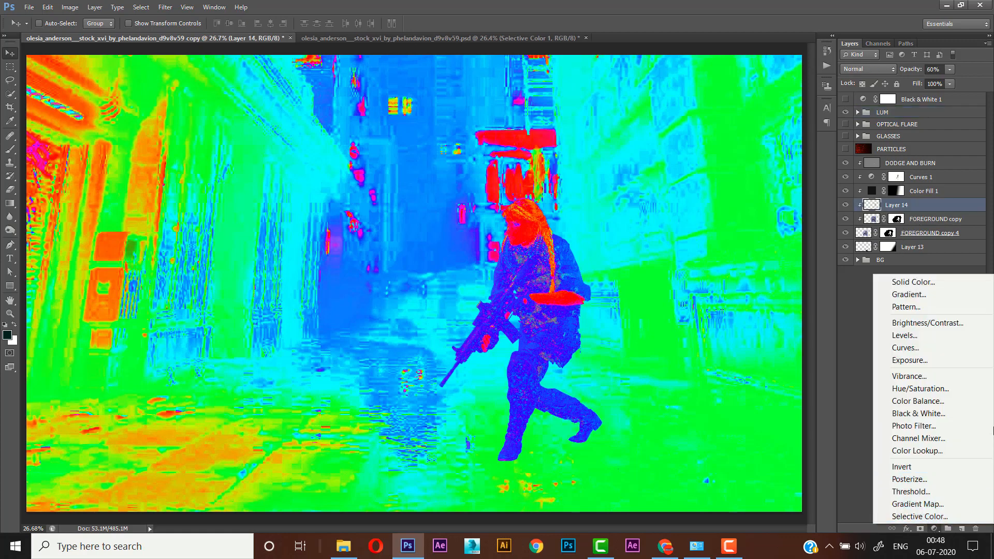
click(927, 401)
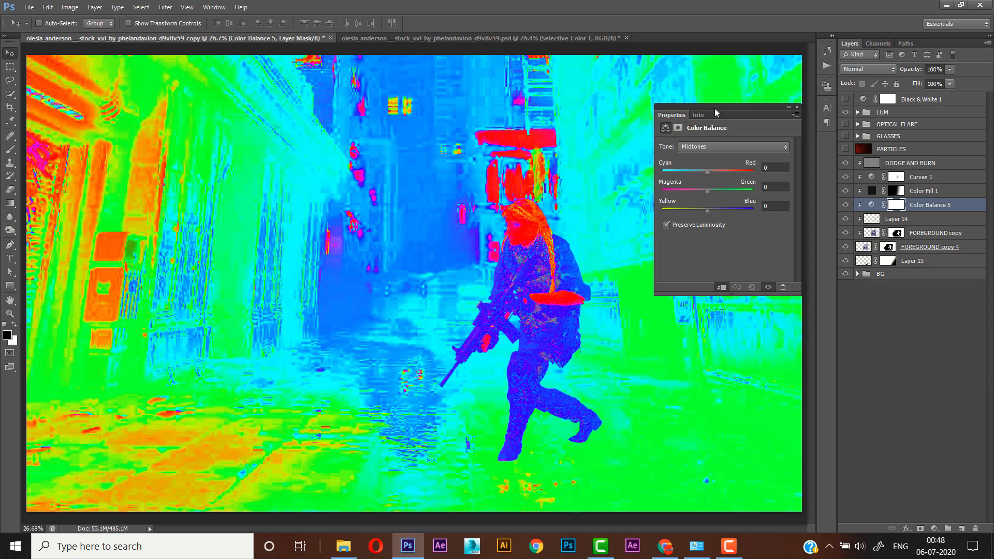
drag(715, 108, 712, 99)
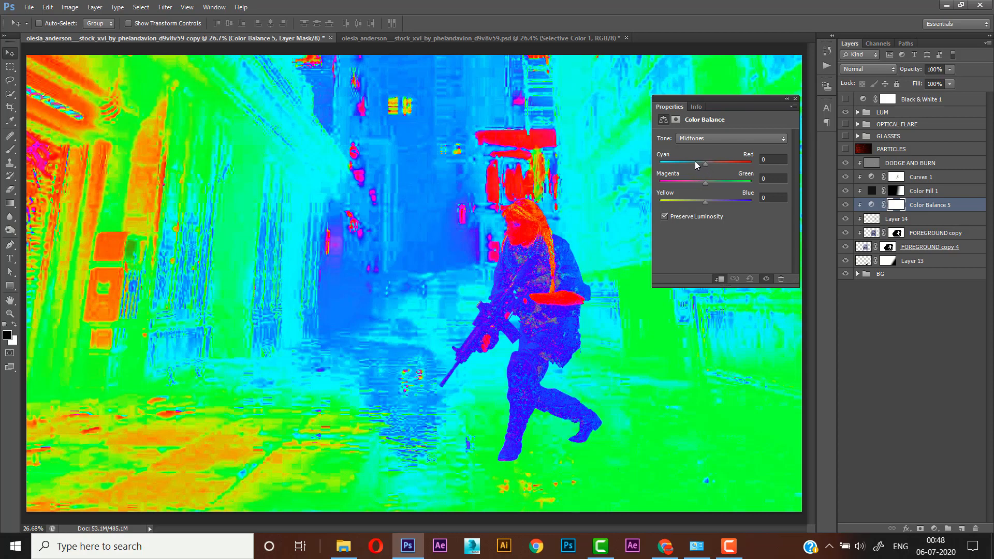
click(776, 155)
text(-34)
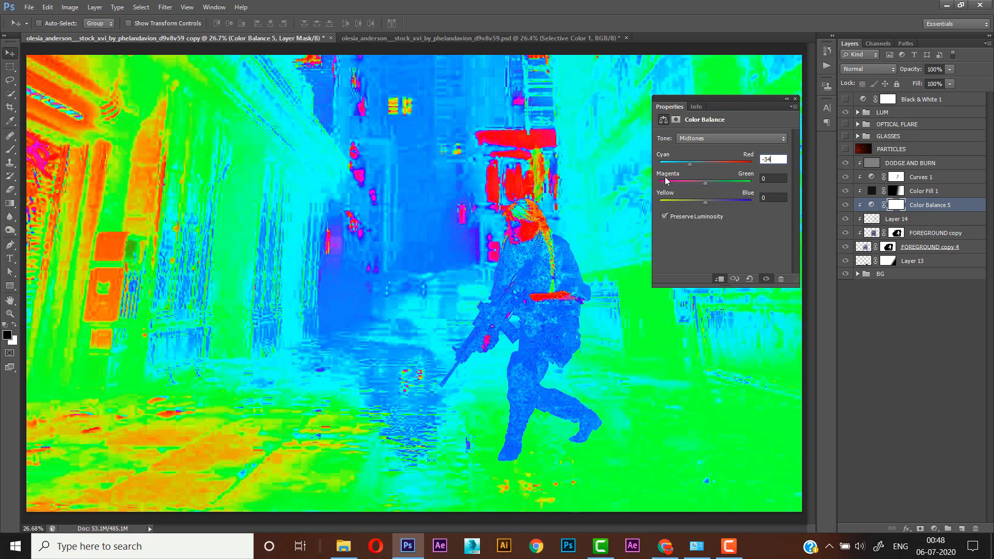
click(774, 197)
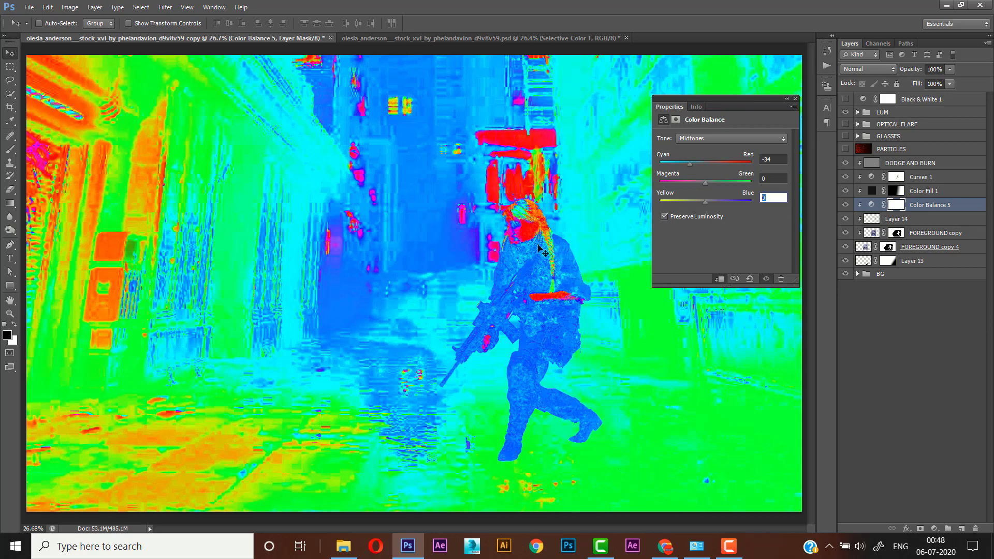
text(-38)
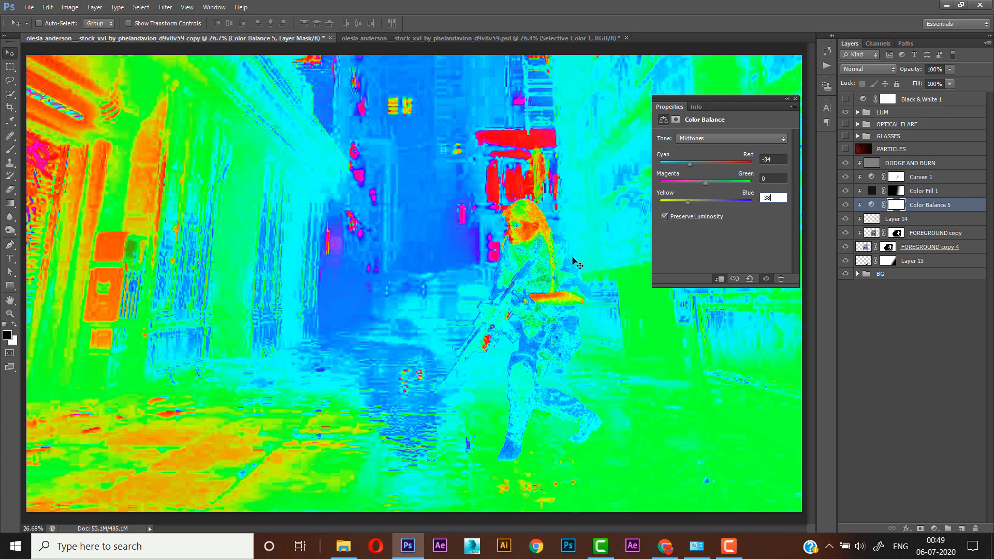
Add a clipped Selective Color adjustment directly above Layer 14 and target its Whites range.
click(892, 219)
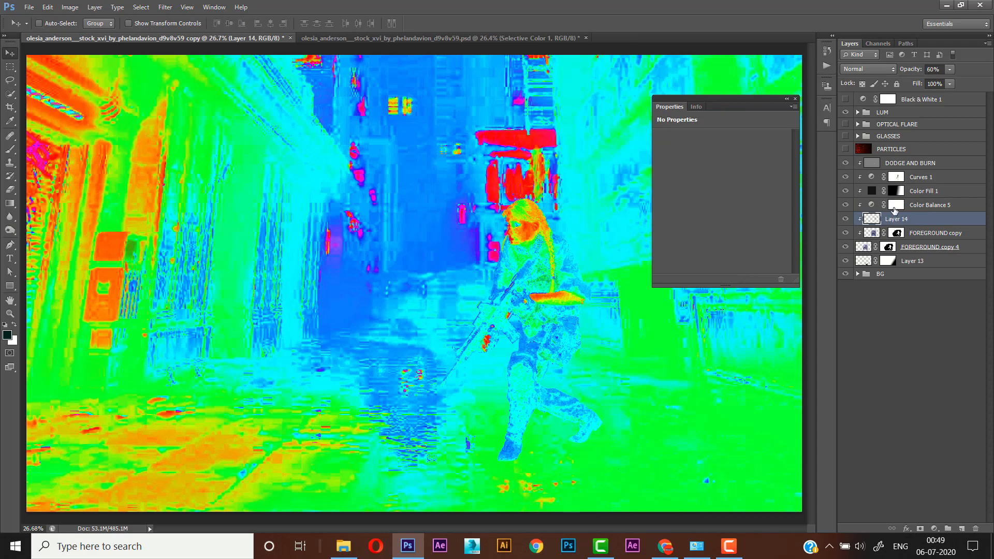
click(934, 528)
click(944, 523)
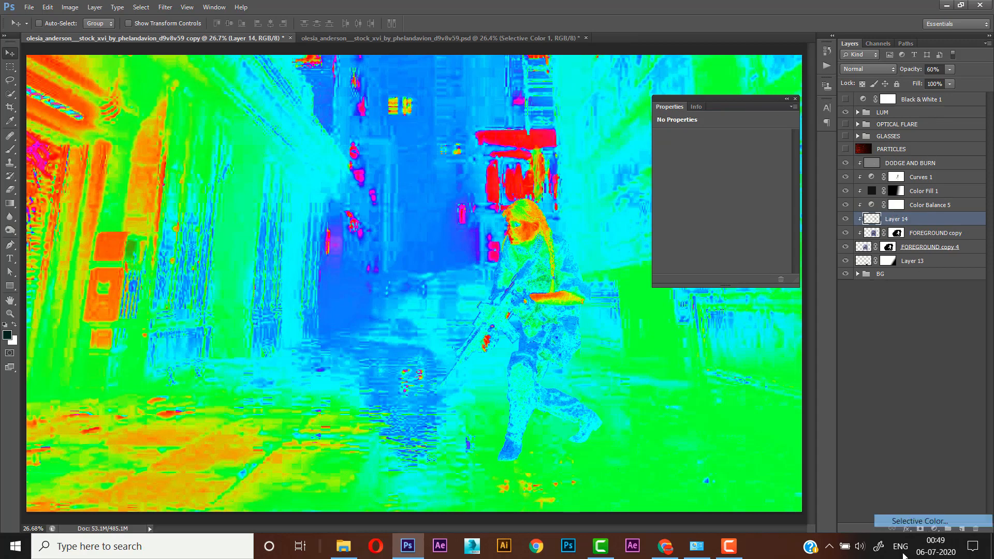
click(726, 152)
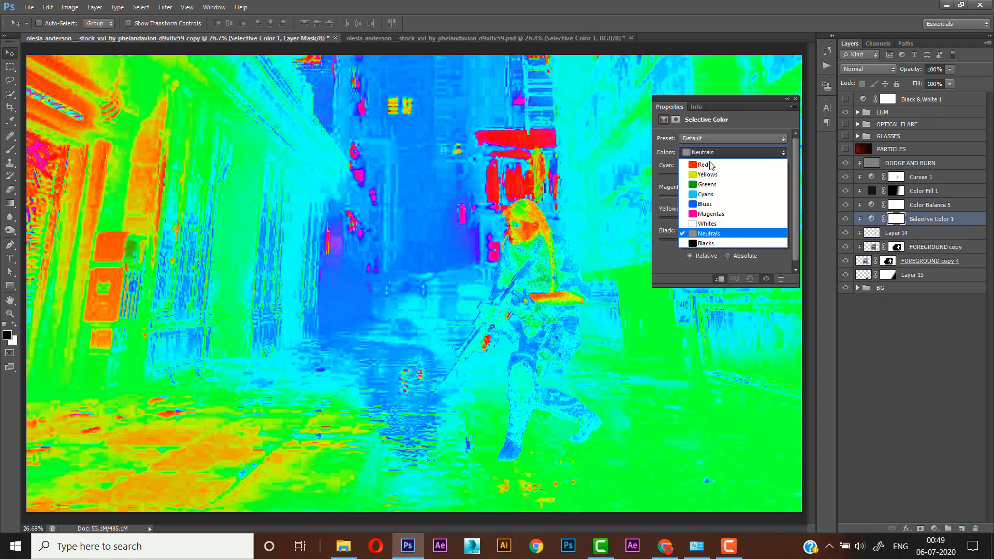
click(717, 224)
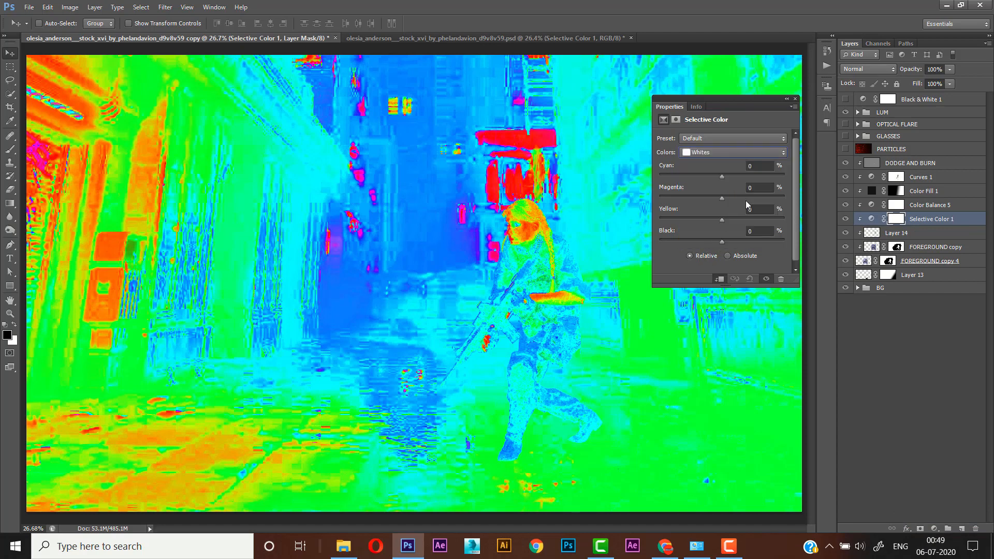
Compare the woman with the alley in normal colours by temporarily hiding the LUM group, and return to Selective Color 1.
click(855, 114)
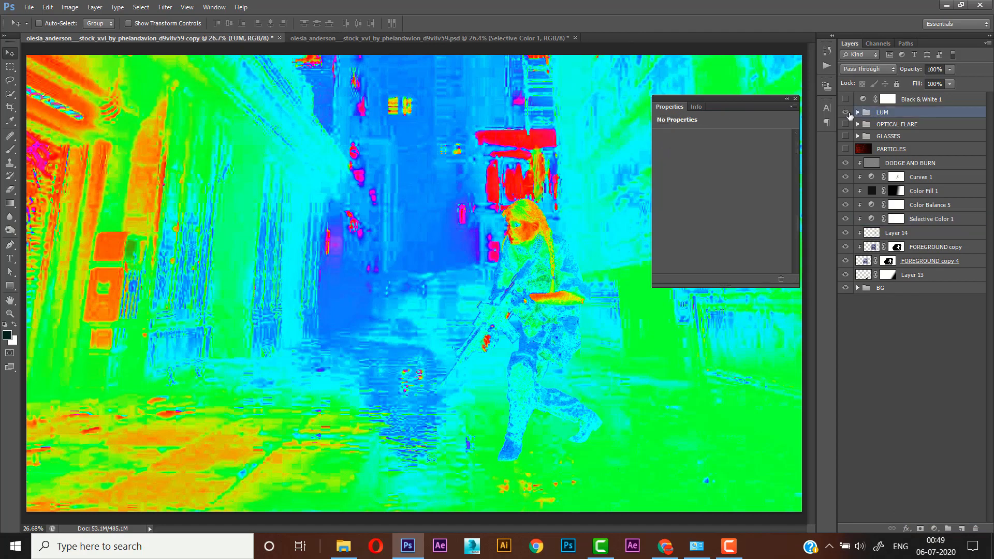
click(846, 111)
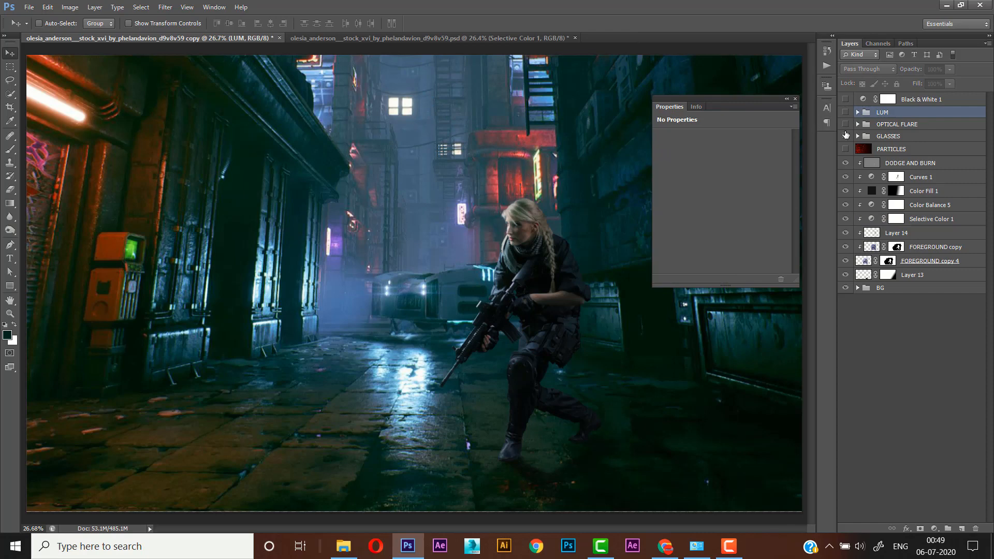
click(874, 223)
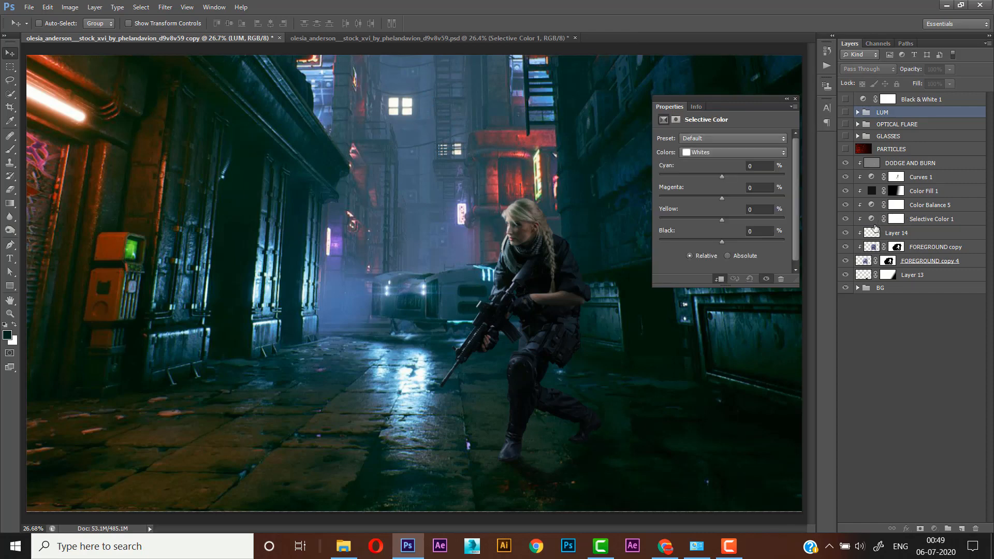
click(848, 114)
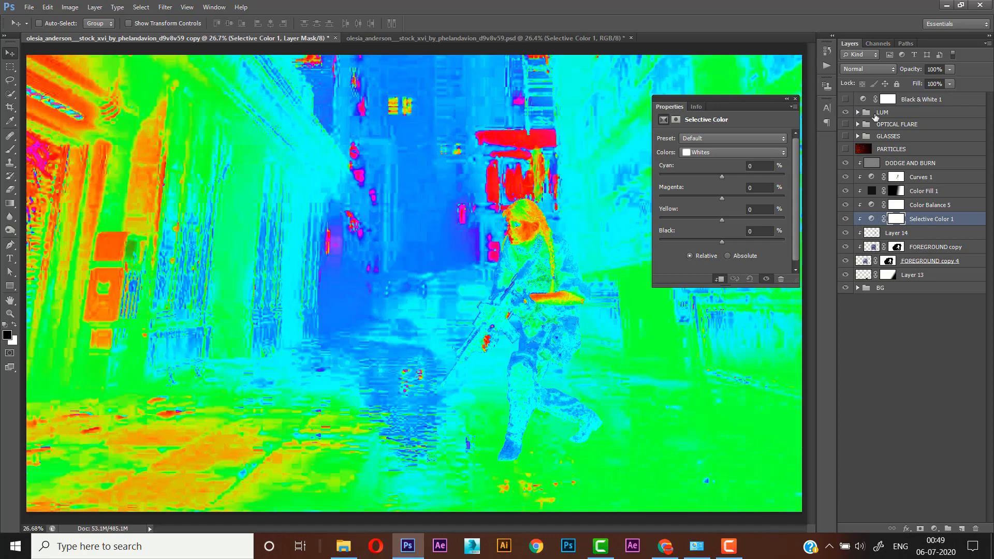
click(856, 111)
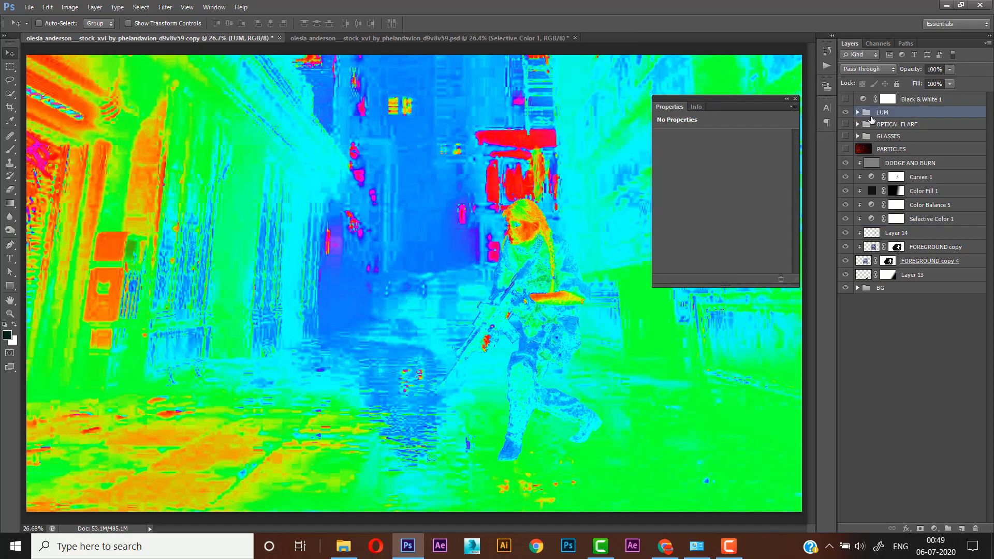
click(873, 219)
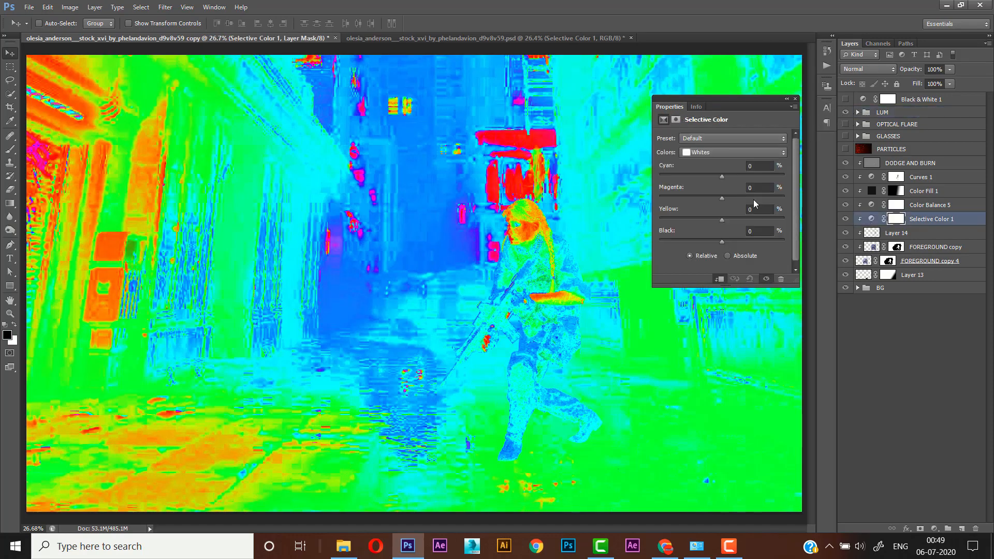
Set the Whites of Selective Color 1 to cyan -4%, magenta +12% and yellow -11%, and fine-tune black.
mouse_move(722, 177)
mouse_down()
mouse_move(753, 176)
mouse_move(688, 179)
mouse_move(744, 199)
mouse_move(700, 198)
mouse_move(745, 197)
mouse_move(703, 219)
mouse_move(753, 223)
mouse_move(706, 222)
mouse_move(728, 199)
mouse_move(719, 177)
mouse_up()
click(738, 197)
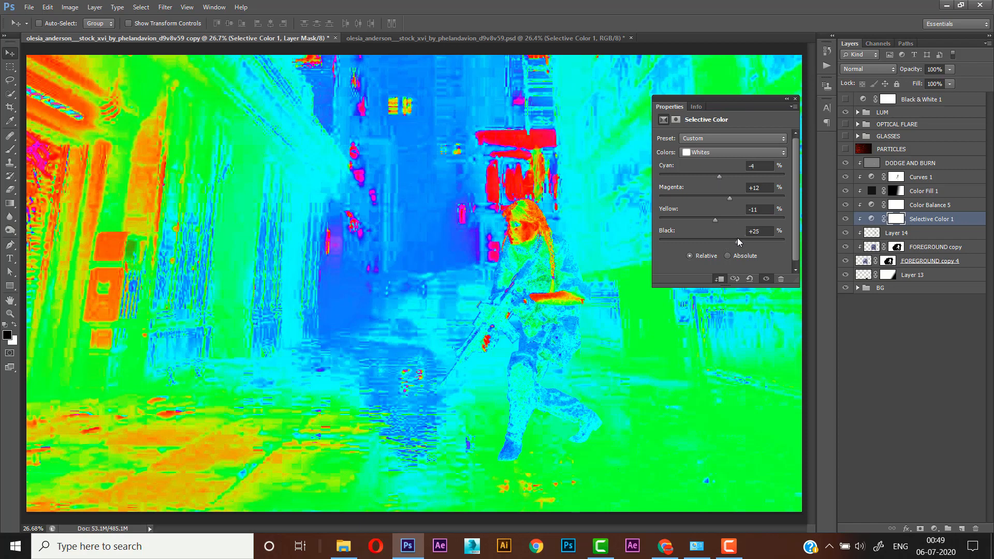
drag(738, 242, 717, 241)
Set the Neutrals of Selective Color 1 to cyan +11%, magenta -2% and yellow +7%, and lower black slightly.
click(747, 151)
click(726, 233)
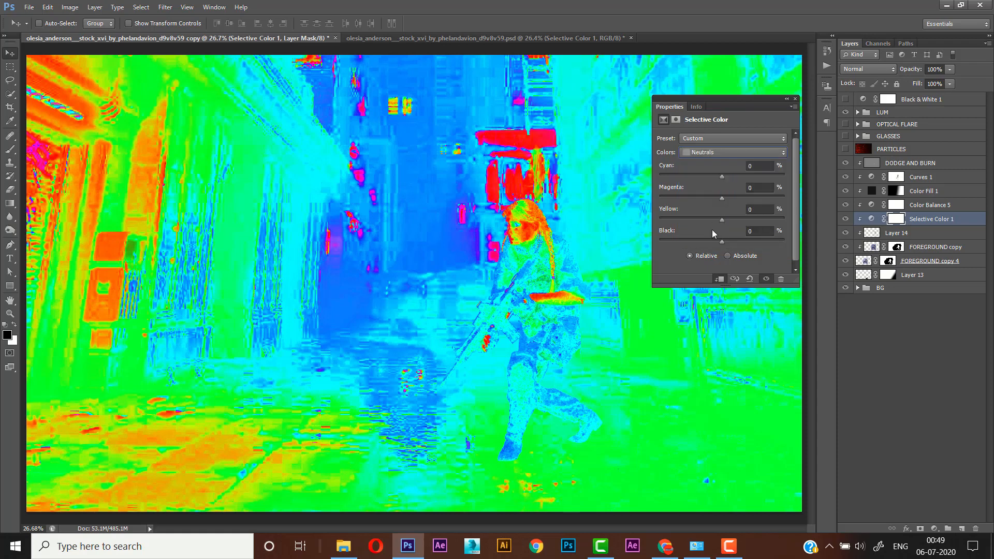
drag(723, 177, 732, 178)
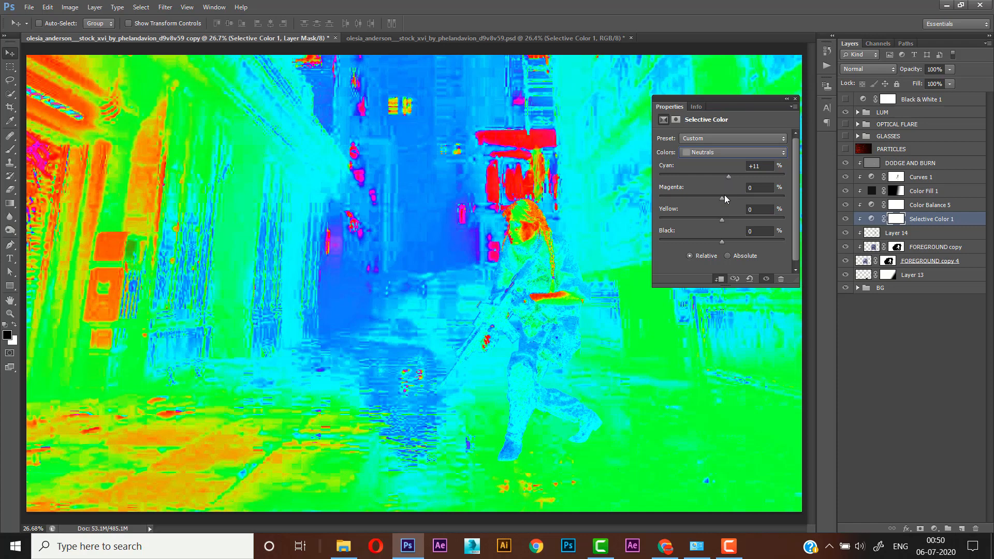
drag(725, 195, 726, 219)
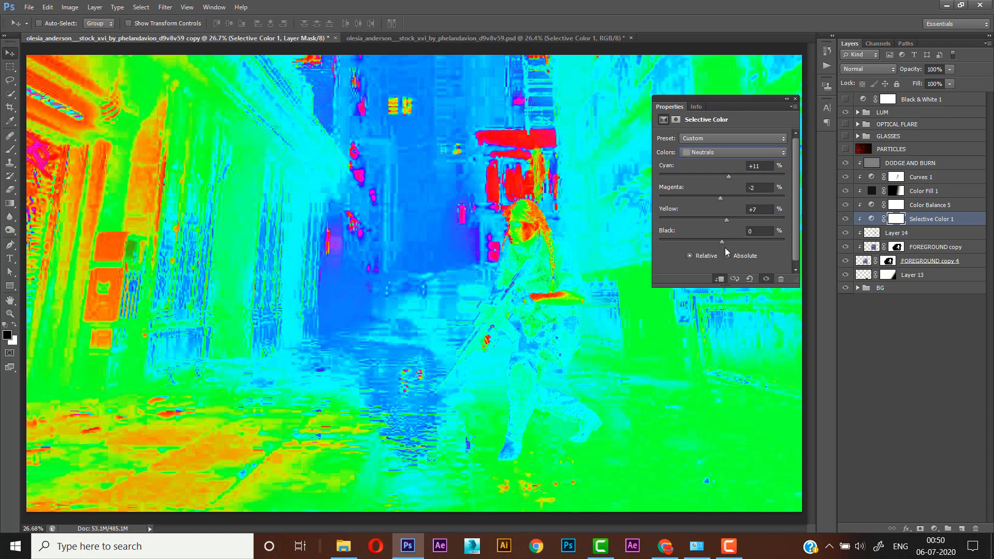
drag(722, 242, 720, 241)
Hide the LUM group to show the composite in normal colours, and close the adjustment properties.
click(875, 114)
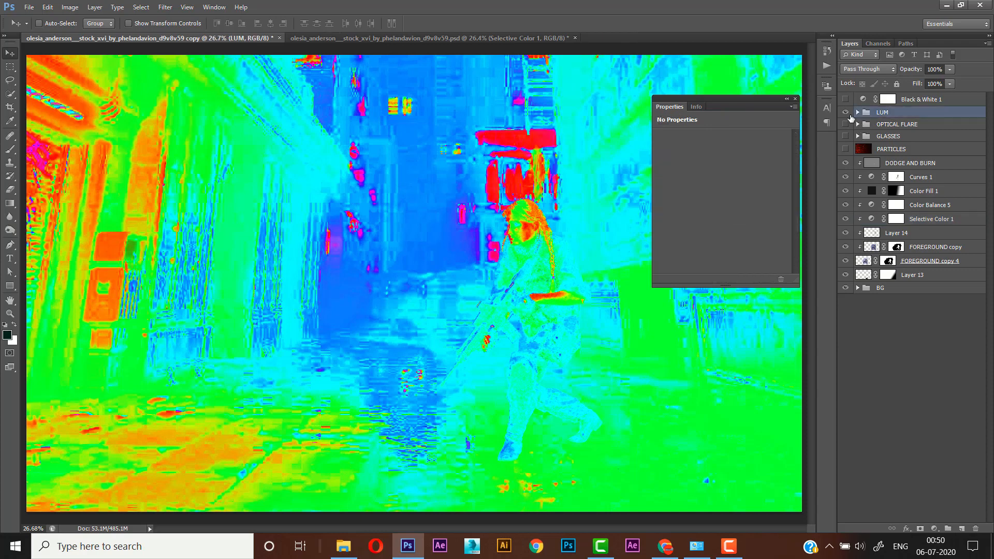
click(846, 112)
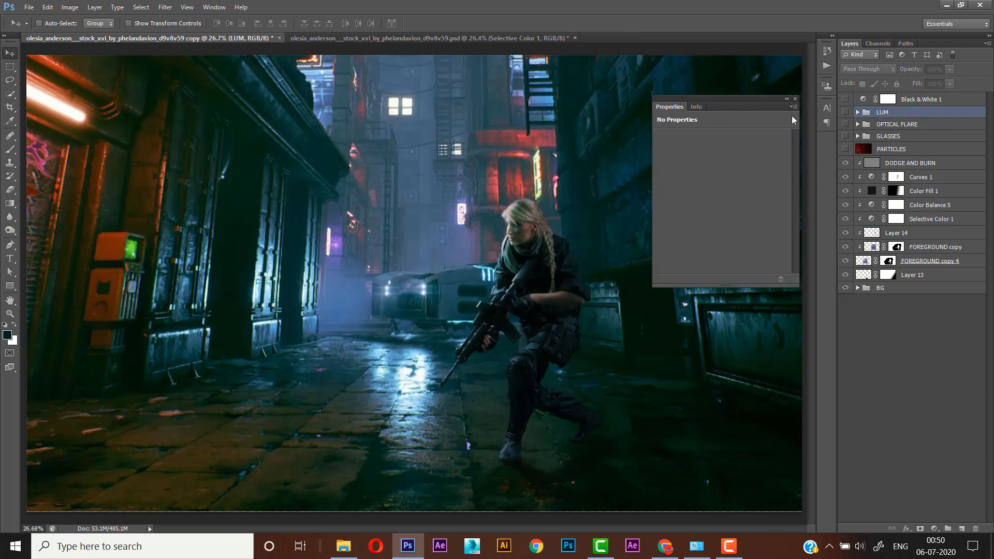
click(795, 99)
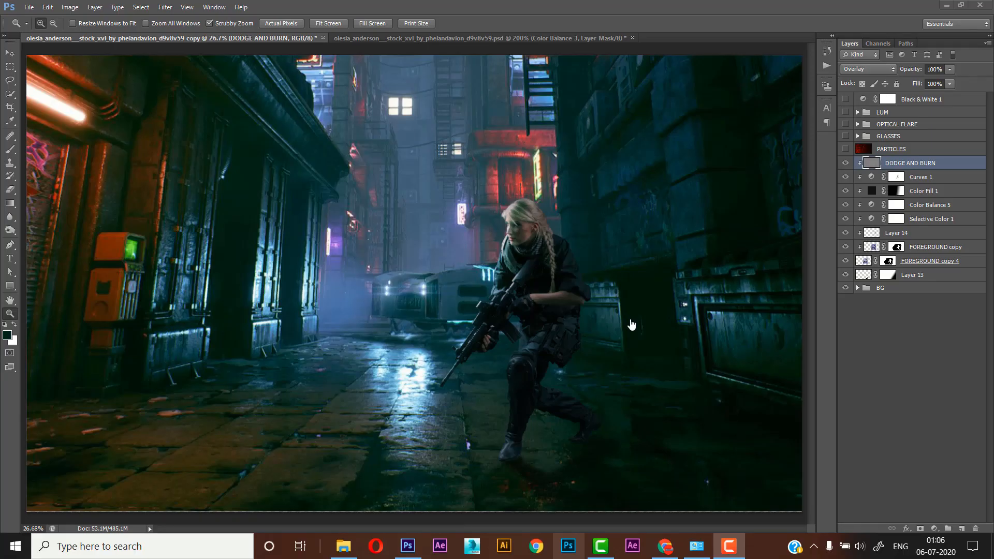
Add a Selective Color adjustment above DODGE AND BURN with Neutrals at cyan +9%, magenta +3%, yellow +1% and black +2%.
click(10, 53)
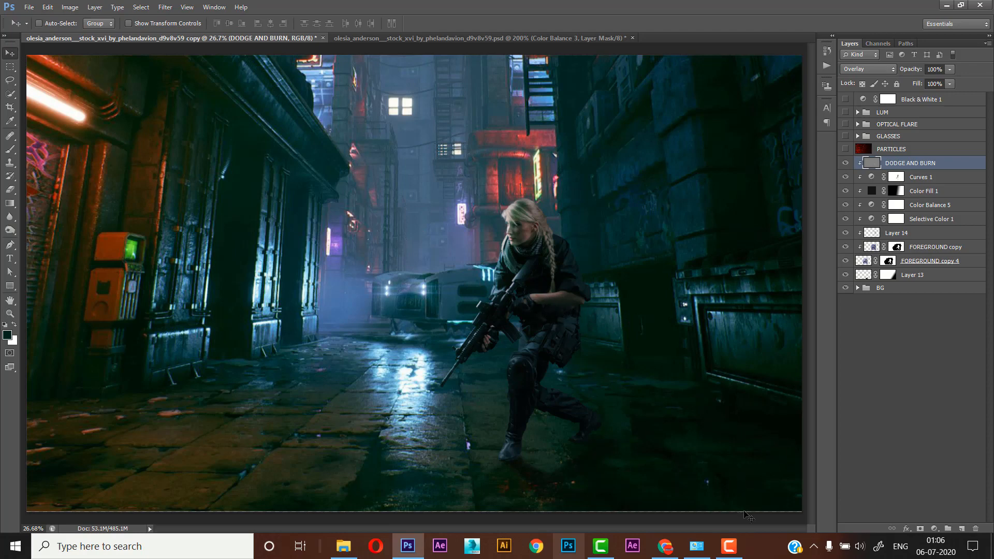
click(934, 529)
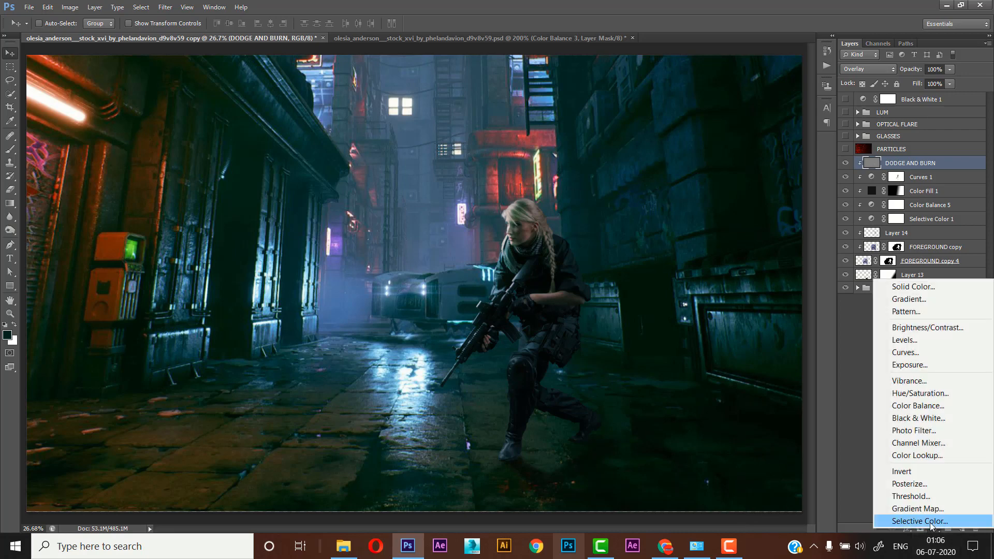
click(933, 522)
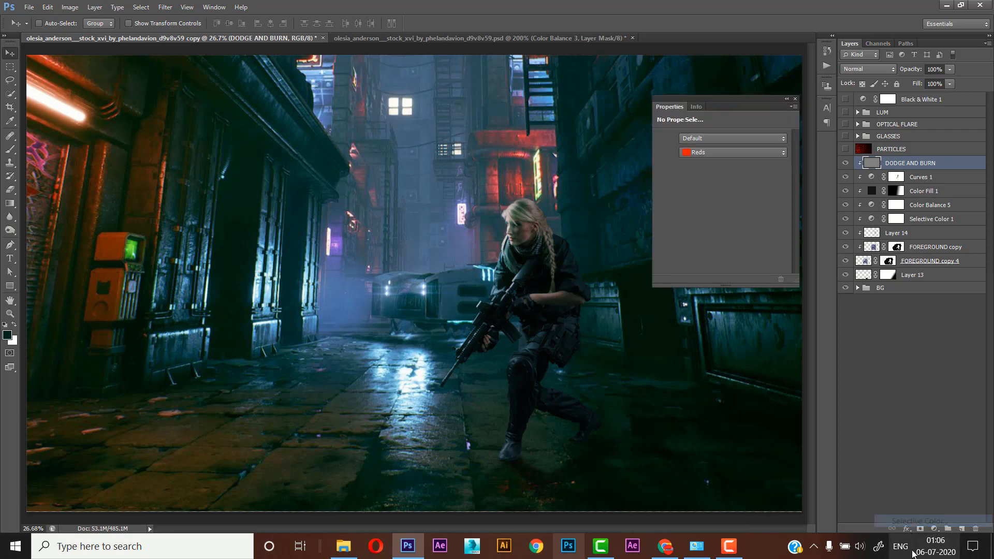
click(727, 152)
click(723, 234)
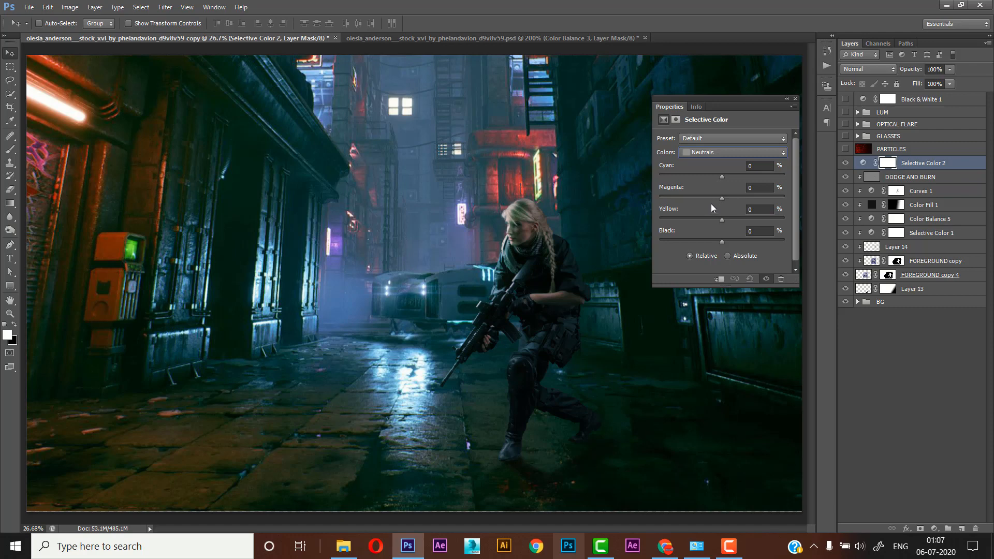
drag(724, 177, 725, 176)
drag(722, 199, 723, 199)
drag(725, 222, 725, 241)
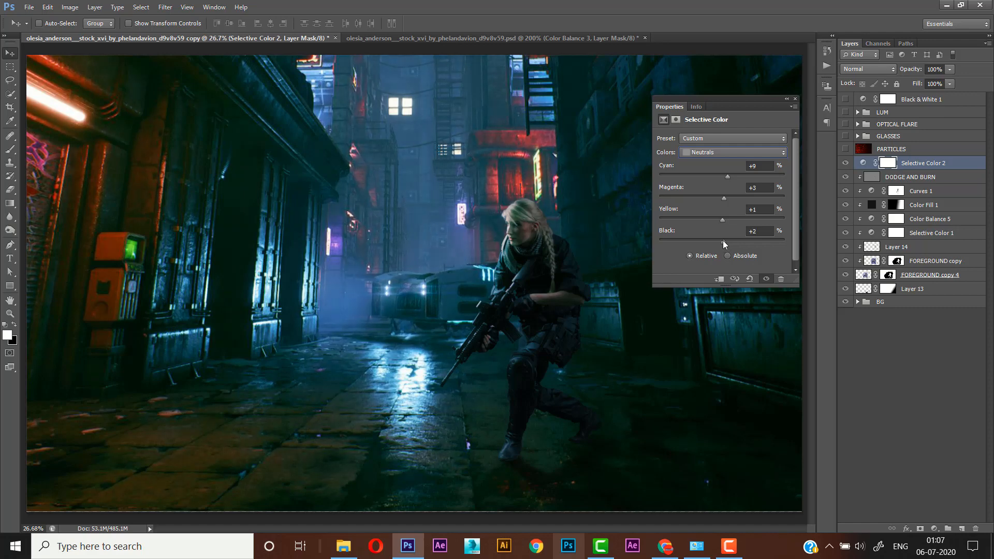
Set the Reds of Selective Color 2 to cyan -23% and magenta +7%, with yellow and black at 0%.
click(745, 151)
click(735, 168)
drag(709, 178, 743, 197)
drag(720, 219, 694, 220)
mouse_move(719, 242)
mouse_down()
mouse_move(733, 240)
mouse_move(698, 243)
mouse_move(736, 247)
mouse_up()
Add a Color Balance adjustment above Selective Color 2, shifting its midtones toward cyan and setting yellow-blue to +2.
click(934, 528)
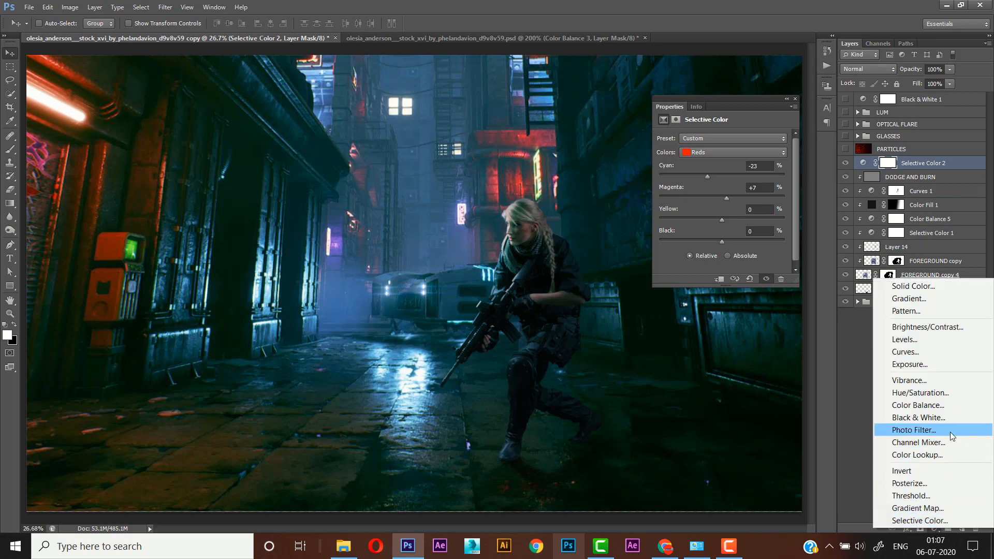
click(921, 406)
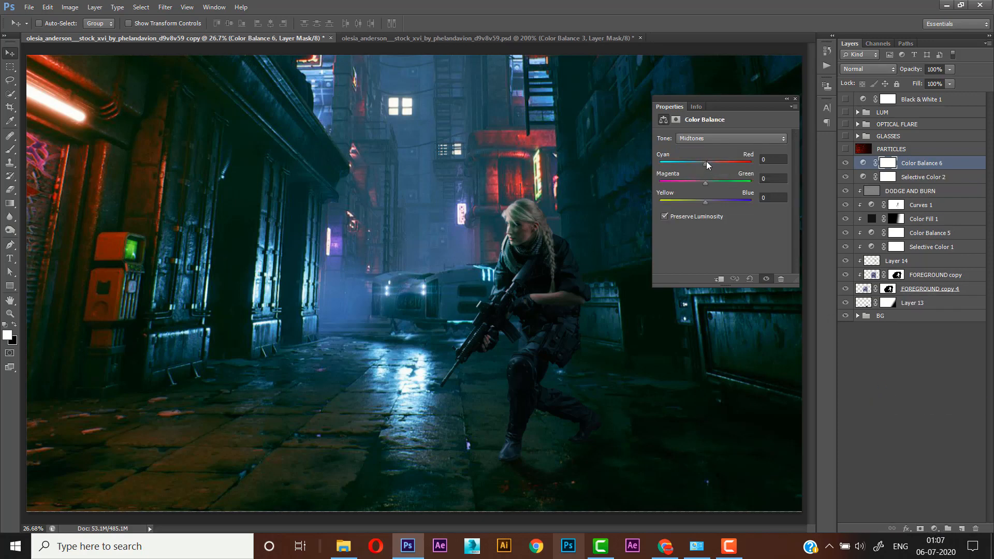
drag(726, 101, 728, 95)
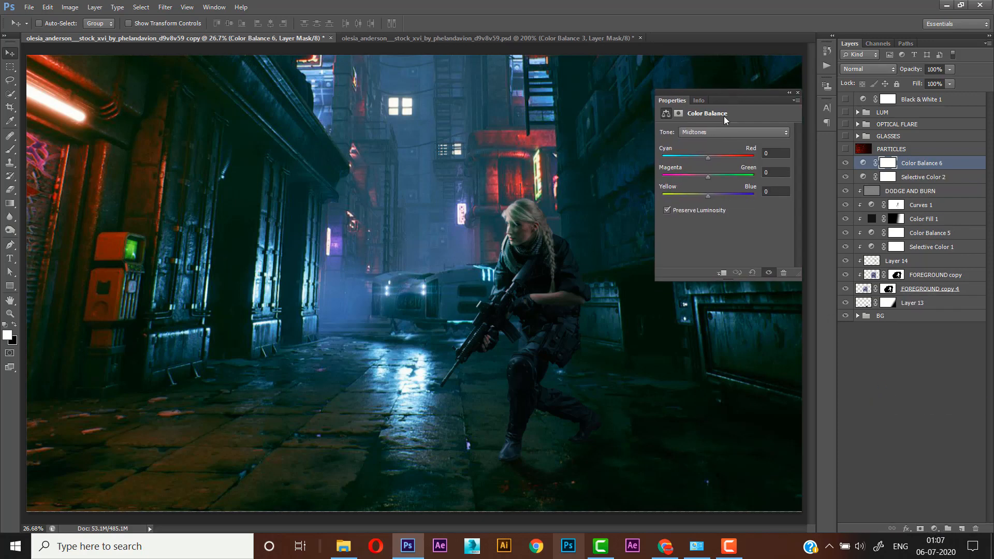
drag(711, 157, 703, 157)
drag(707, 196, 709, 195)
Set the yellow-blue balance of the shadows in Color Balance 6 to 2.
click(736, 133)
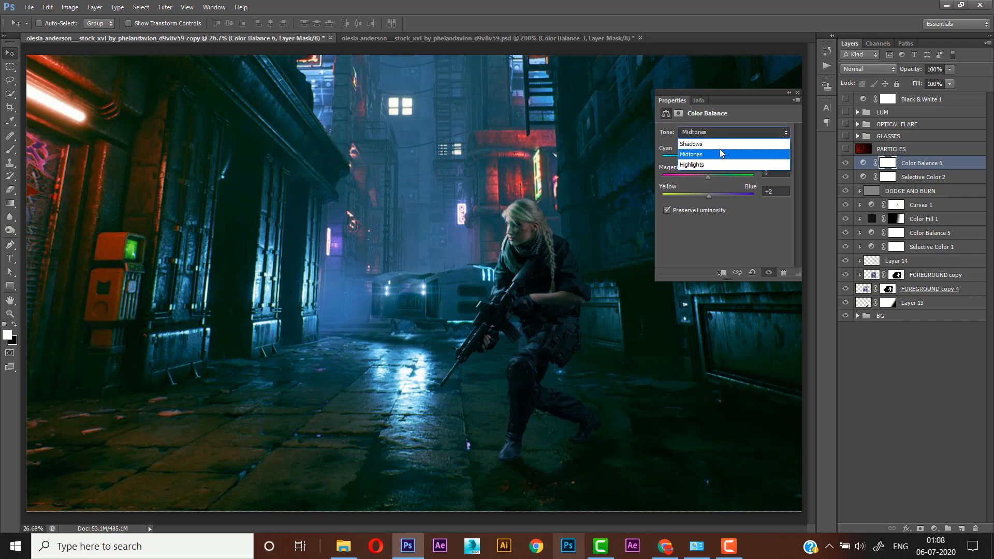
click(719, 140)
drag(711, 198, 710, 197)
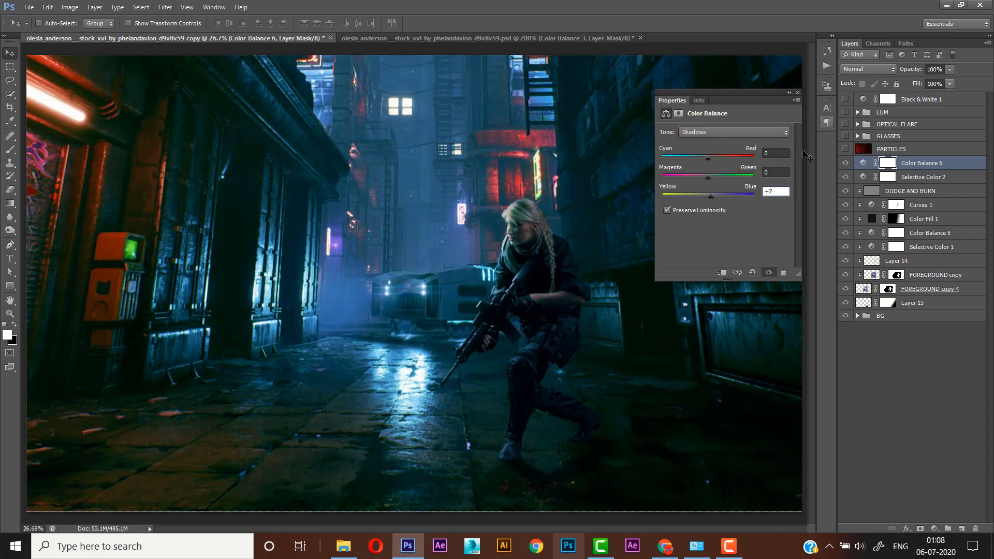
text(2)
Set the midtones of Color Balance 6 to magenta-green -2 and yellow-blue +1.
click(724, 133)
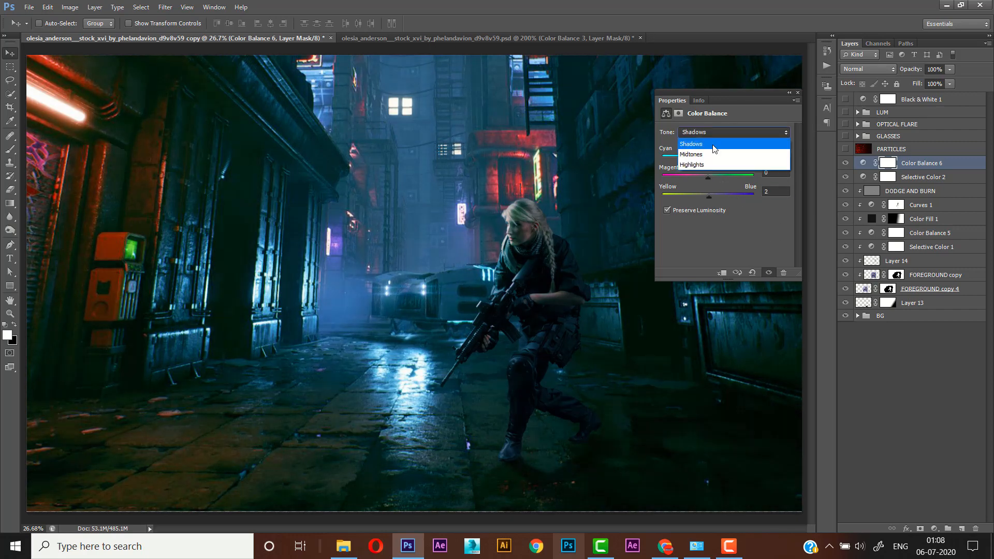
click(713, 146)
click(712, 134)
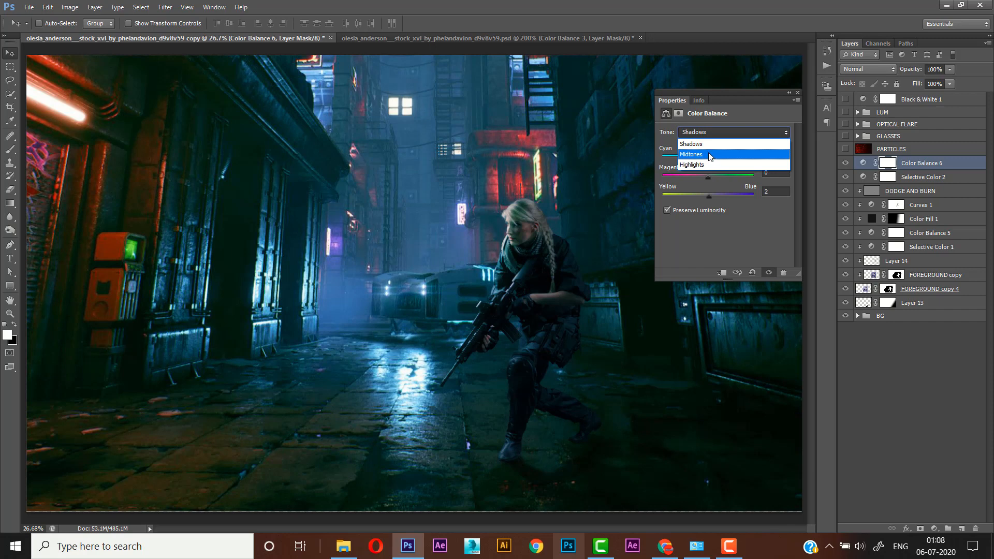
click(709, 156)
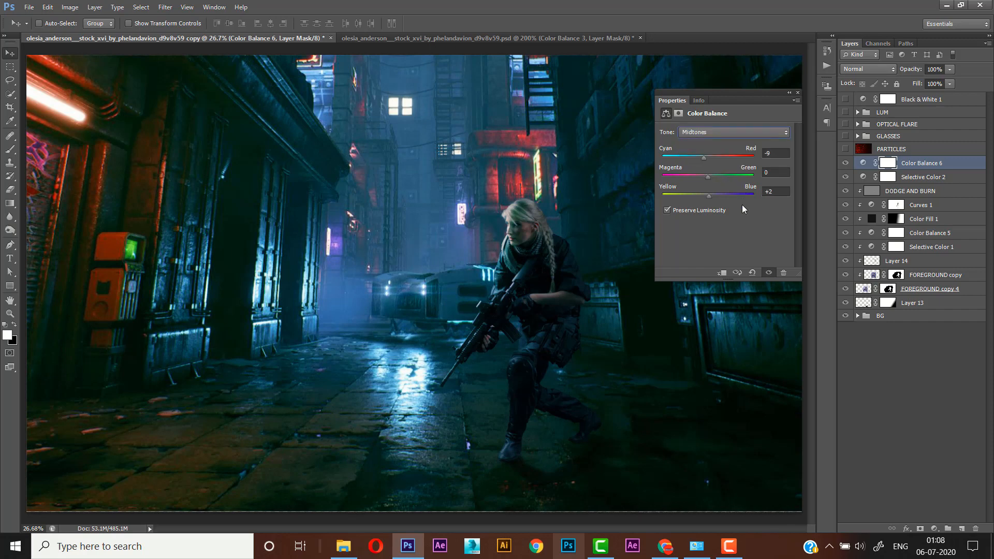
click(778, 193)
drag(707, 178, 710, 179)
click(706, 181)
text(-2)
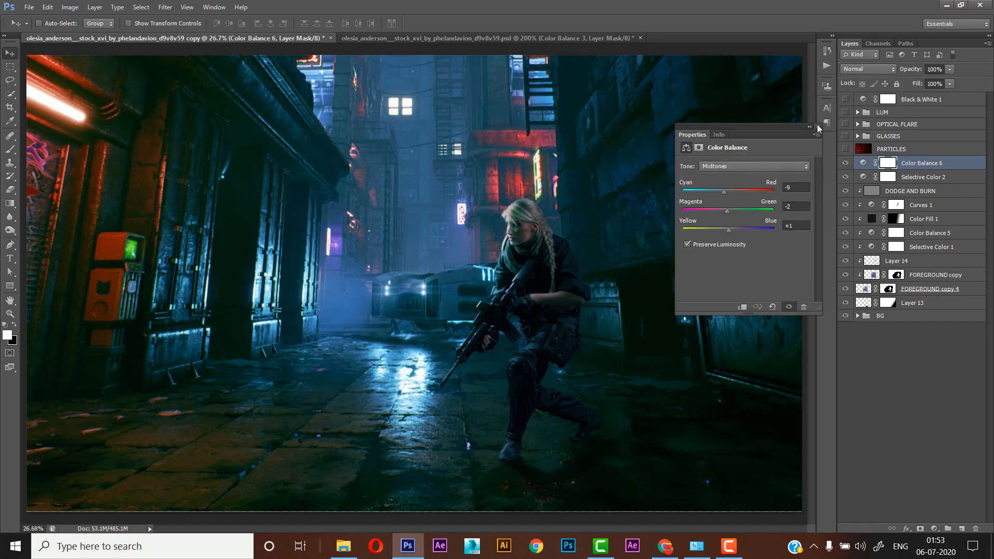
click(818, 126)
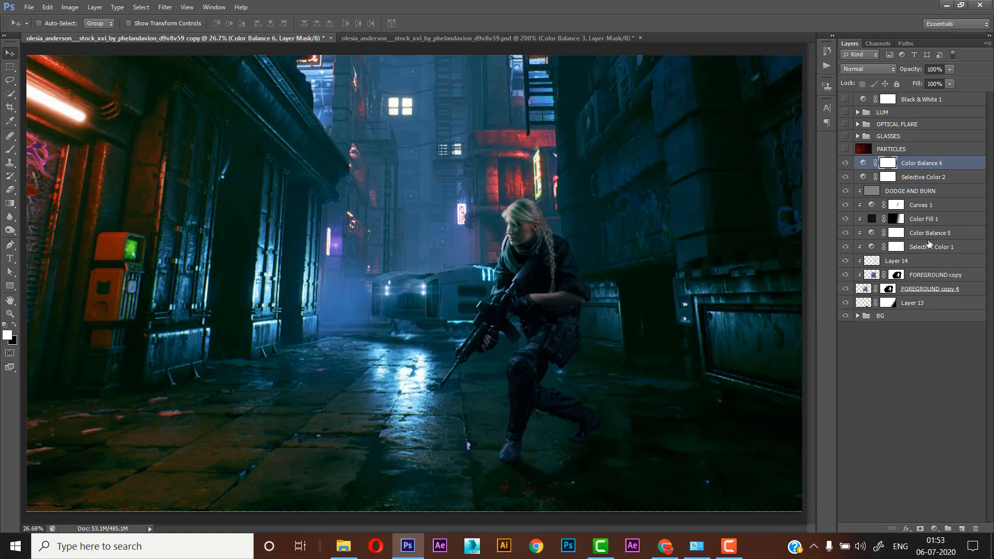
Add a clipped Curves adjustment above Curves 1, pulling the RGB white point inward and lowering the midtones slightly, and compare it on and off.
click(923, 207)
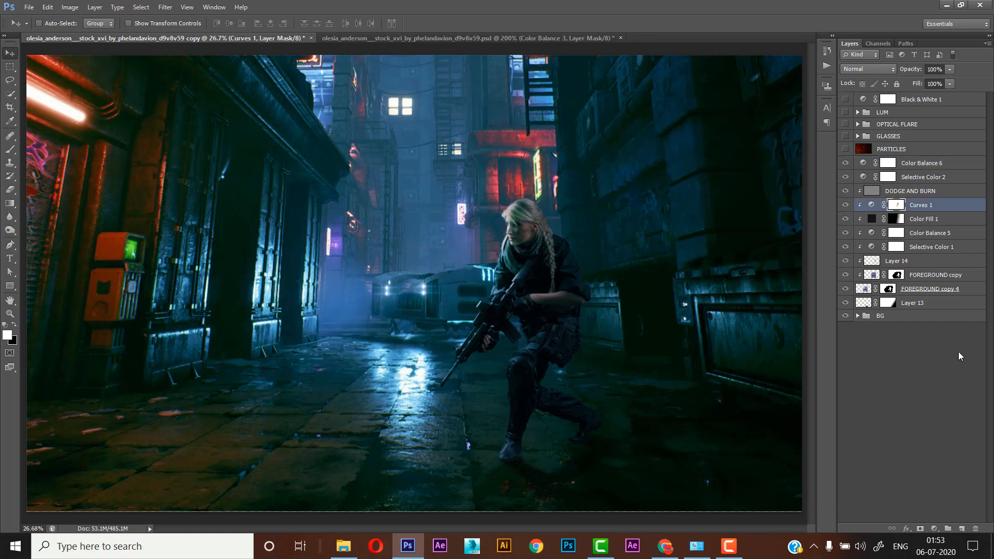
click(933, 527)
click(911, 347)
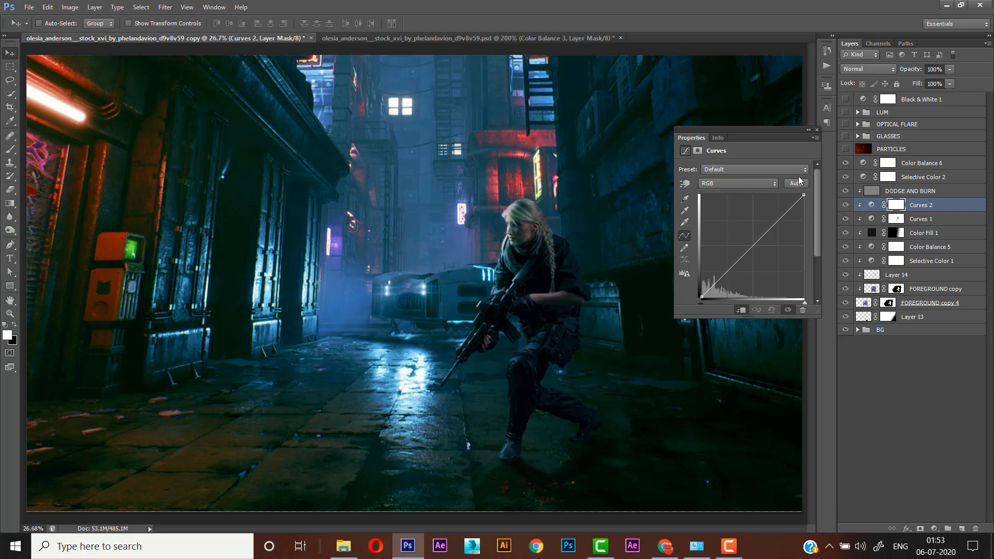
drag(802, 196, 795, 195)
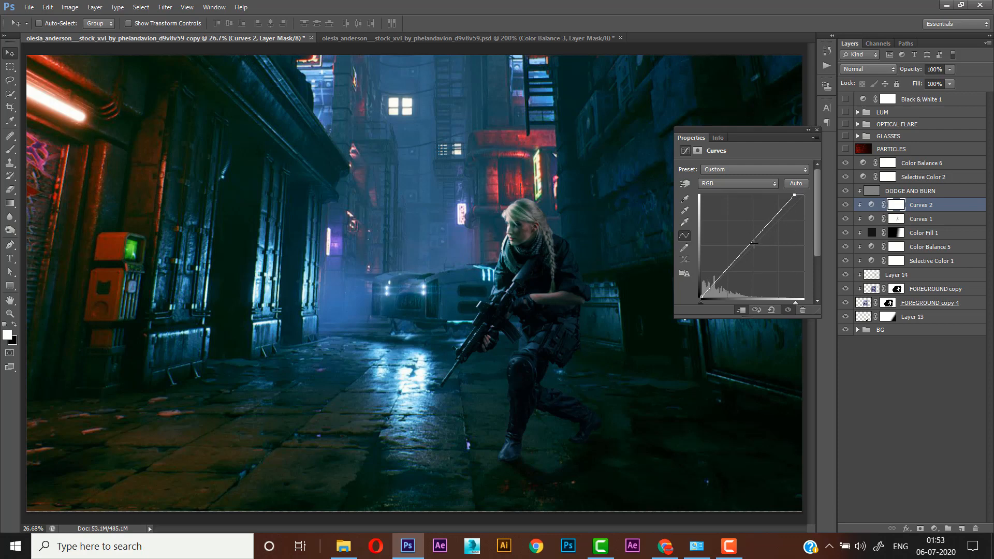
click(748, 248)
drag(748, 248, 751, 246)
click(845, 206)
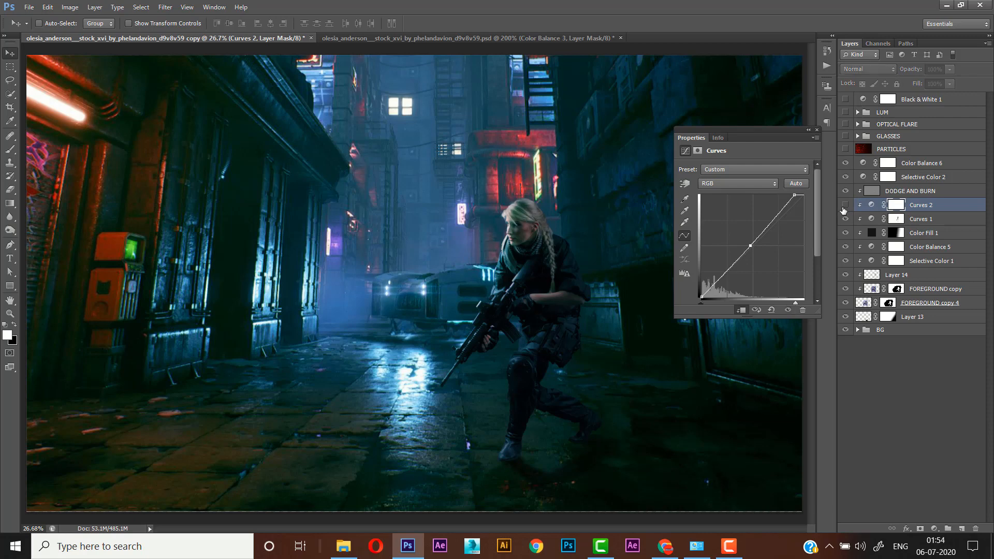
click(844, 207)
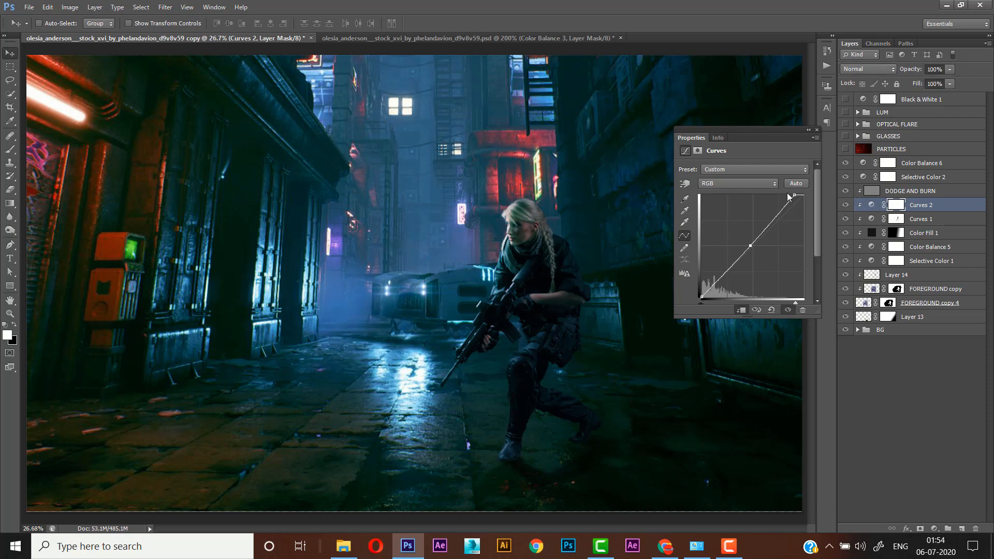
click(816, 129)
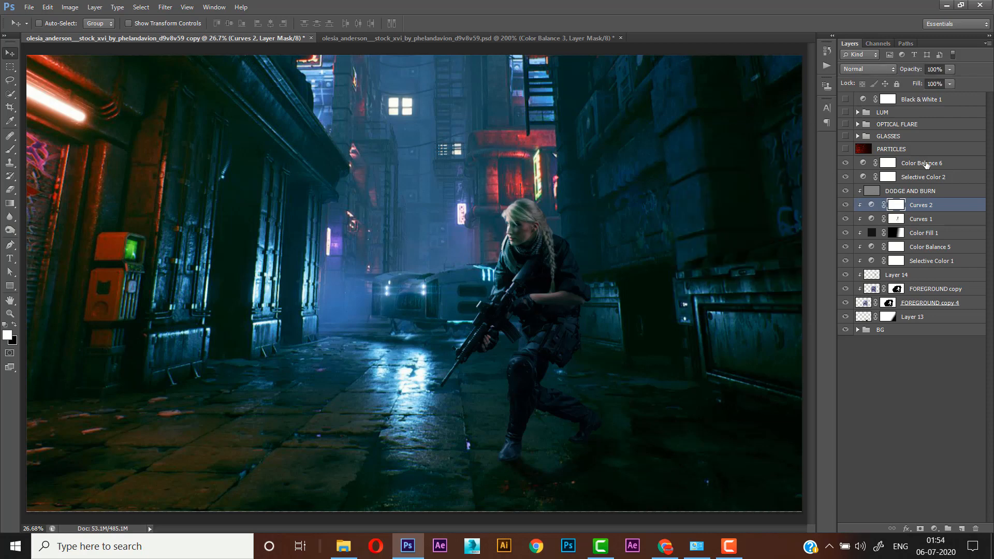
Select the hidden PARTICLES layer and make it visible.
click(902, 163)
click(888, 149)
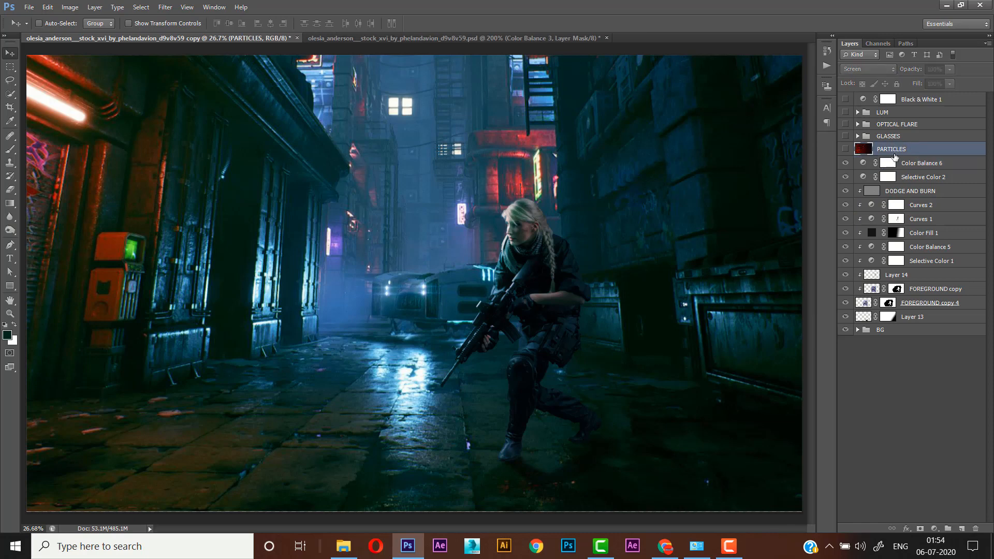
click(846, 150)
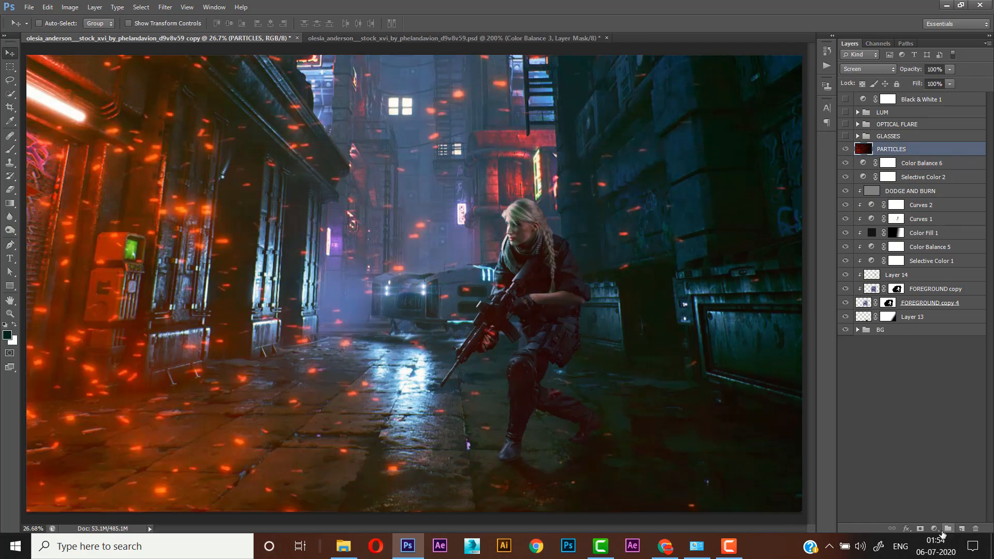
Add a Levels adjustment clipped to the PARTICLES layer and set its midtone input to 0.77.
click(935, 529)
click(905, 340)
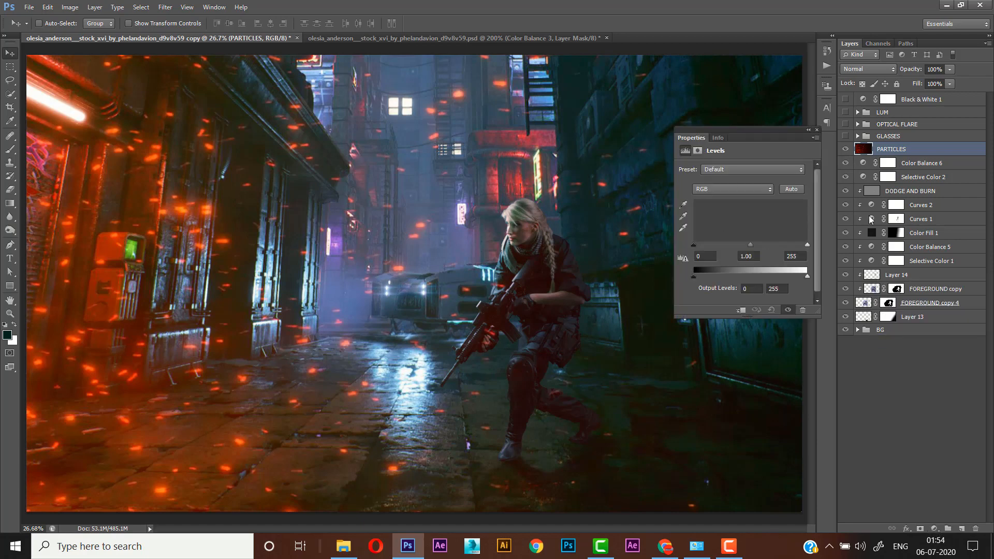
key(alt)
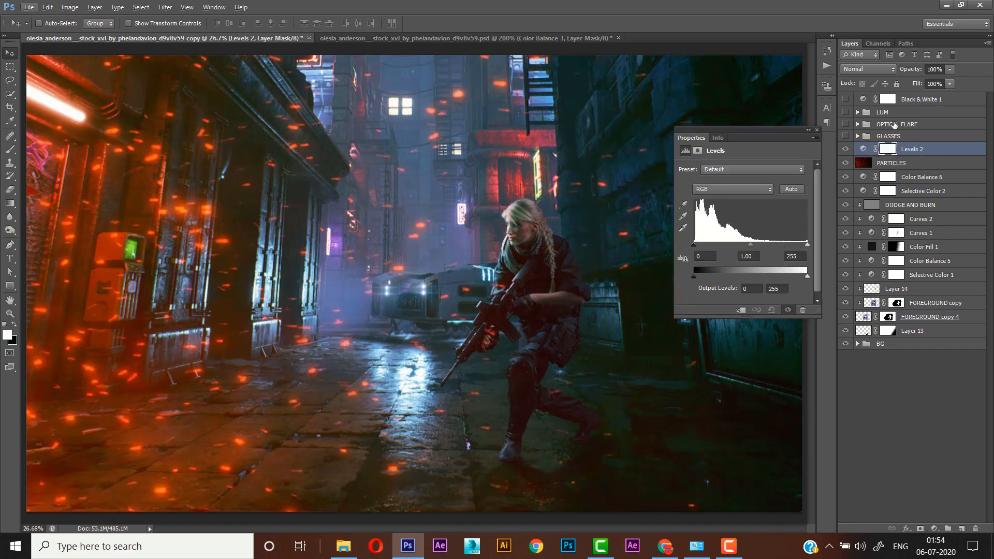
right_click(917, 150)
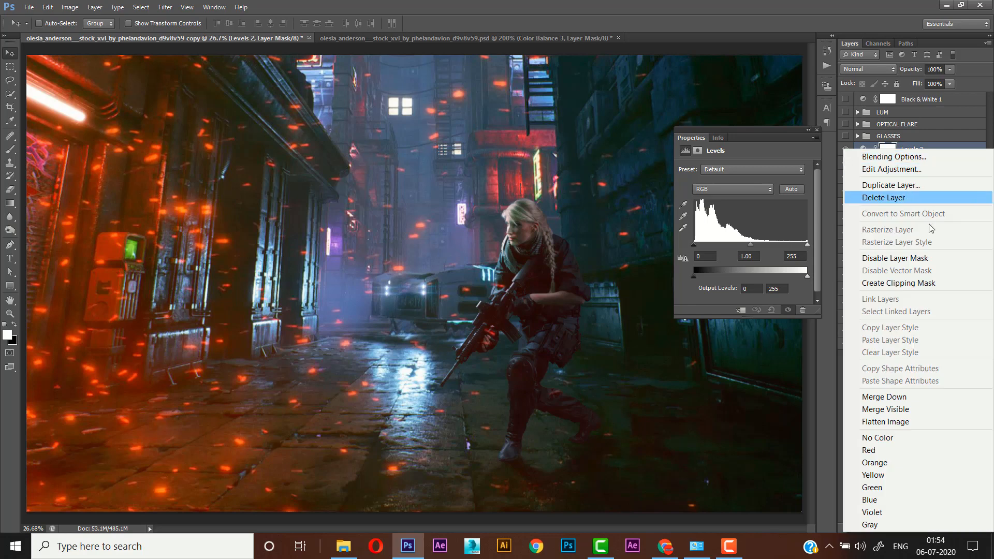
click(915, 285)
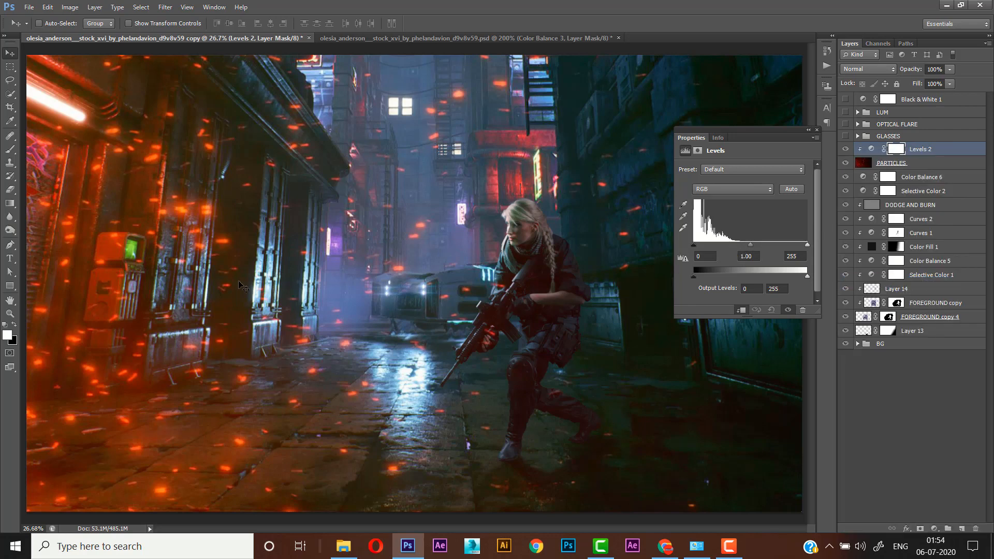
mouse_move(751, 245)
mouse_down()
mouse_move(779, 247)
mouse_move(761, 250)
mouse_up()
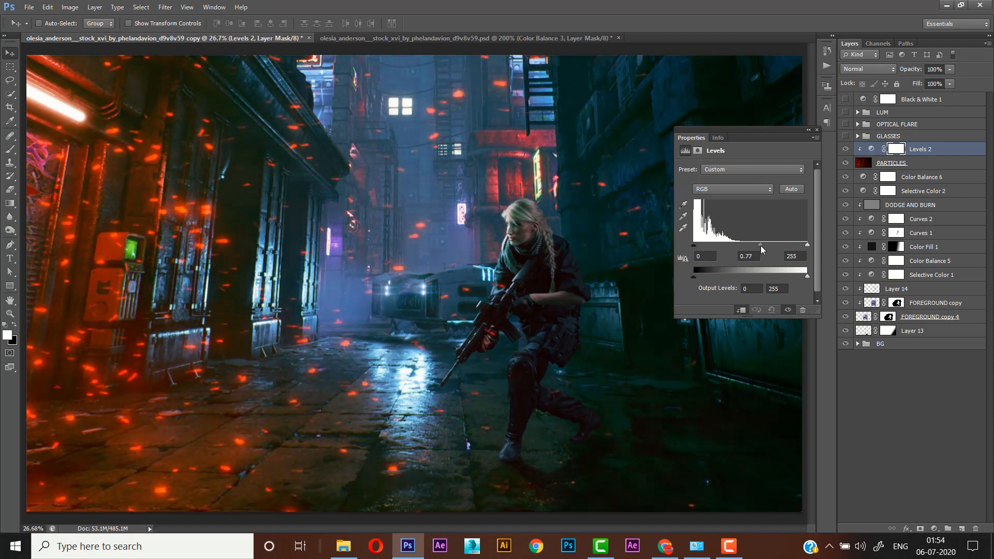
Add a layer mask to the PARTICLES layer and prepare an enlarged black brush for painting on it.
click(889, 167)
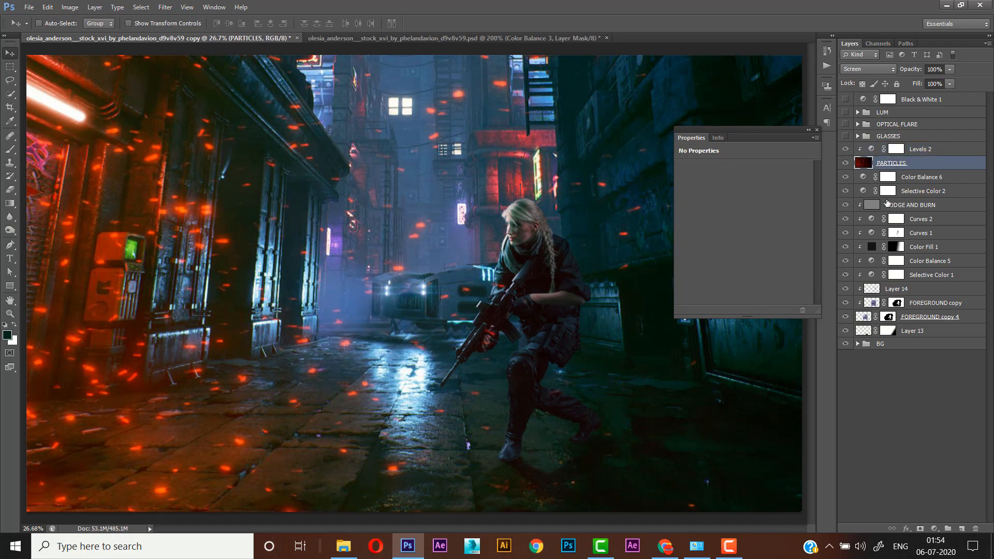
click(920, 528)
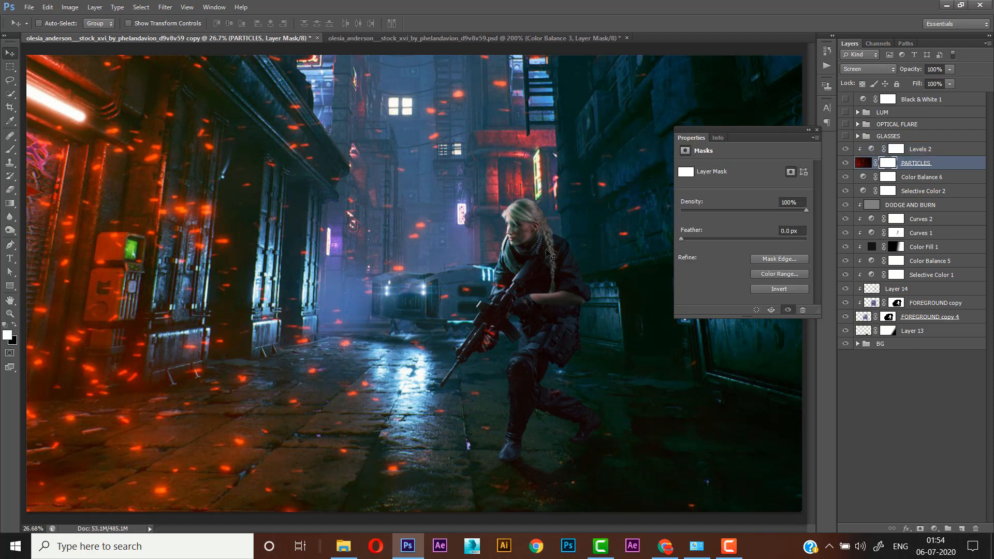
click(10, 149)
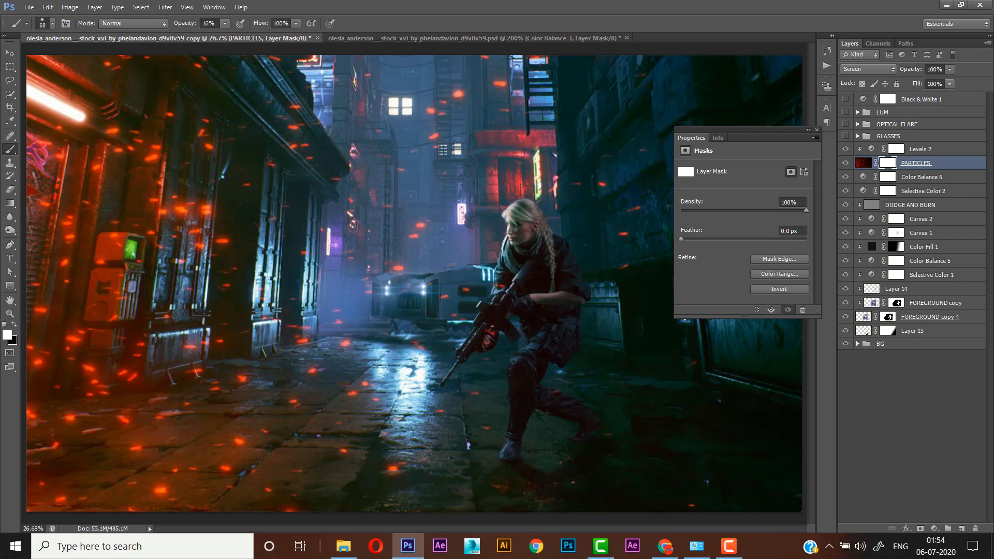
key(bracketright)
key(bracketright)
key(bracketright)
key(x)
click(827, 123)
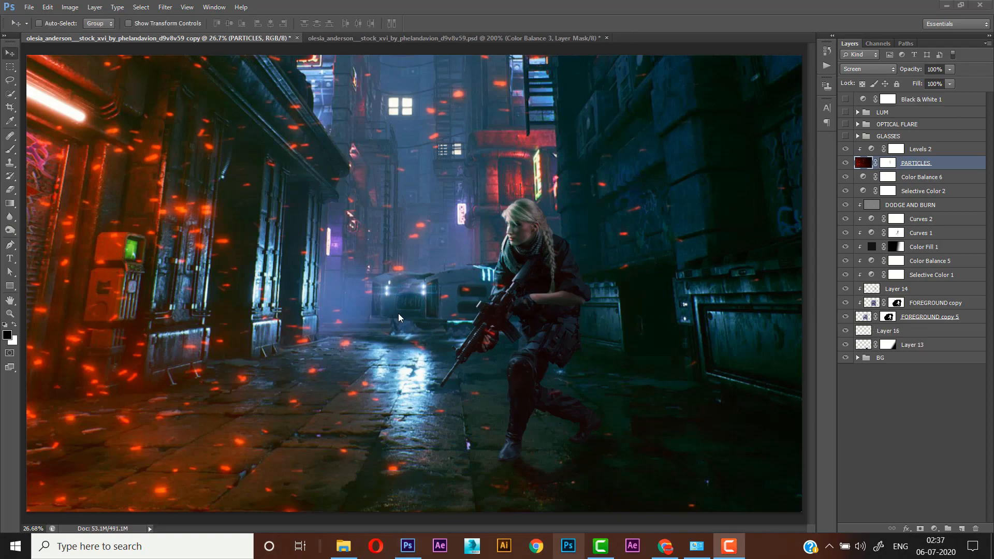
Duplicate the FOREGROUND copy 5 layer and delete the layer mask from the lower copy.
click(913, 322)
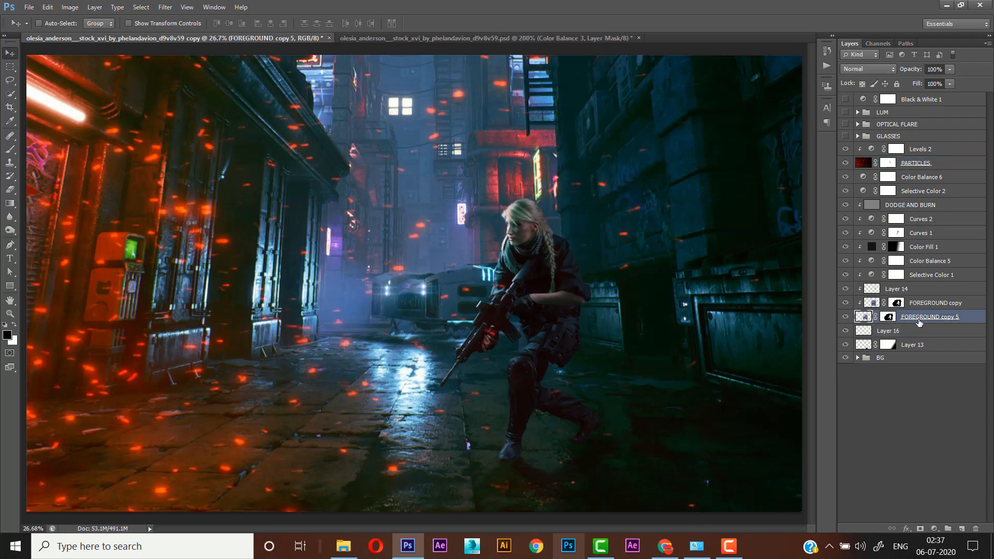
key(ctrl+j)
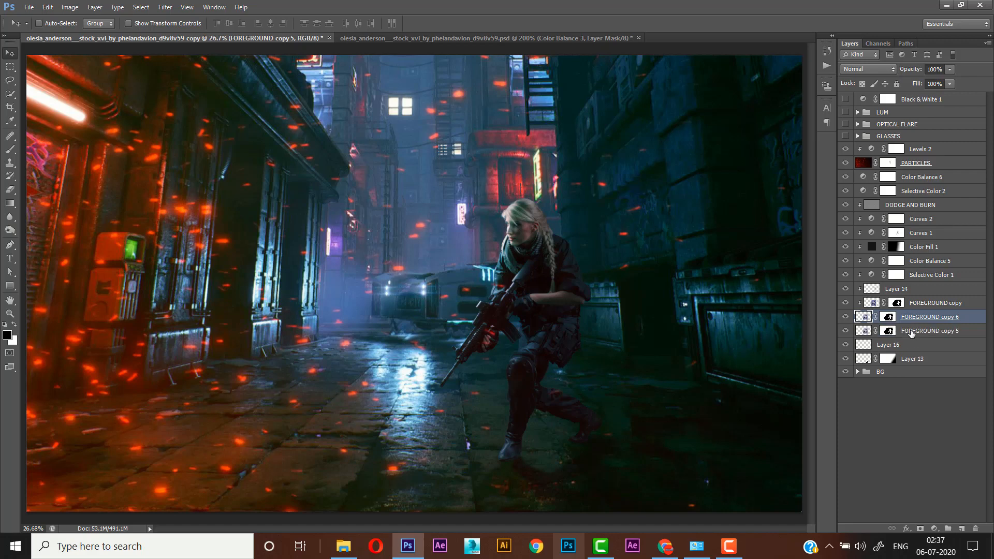
click(890, 331)
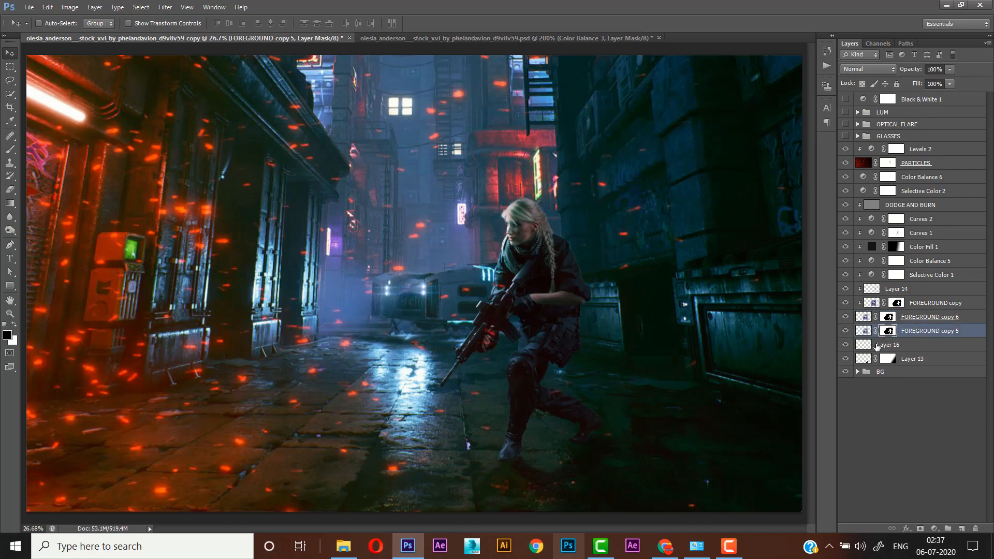
right_click(887, 333)
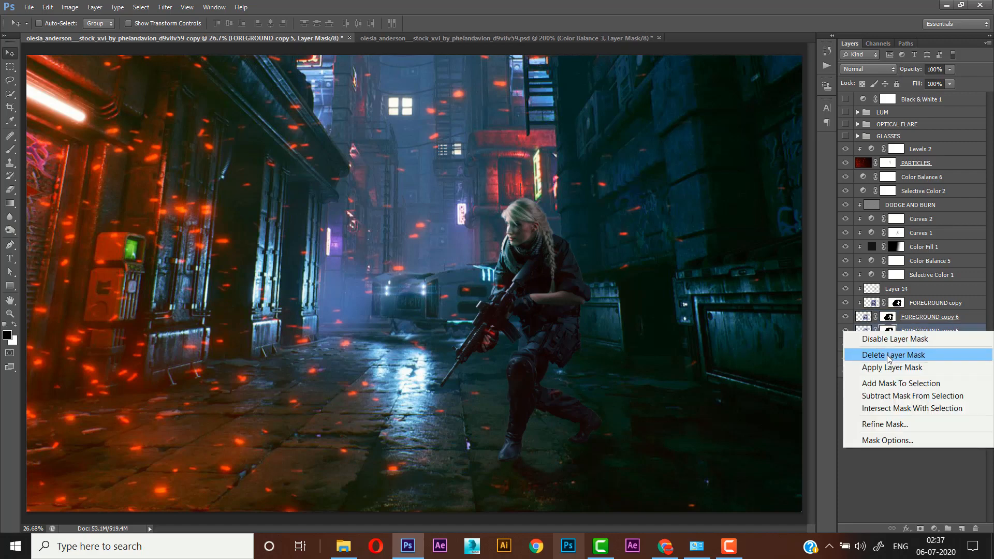
click(889, 355)
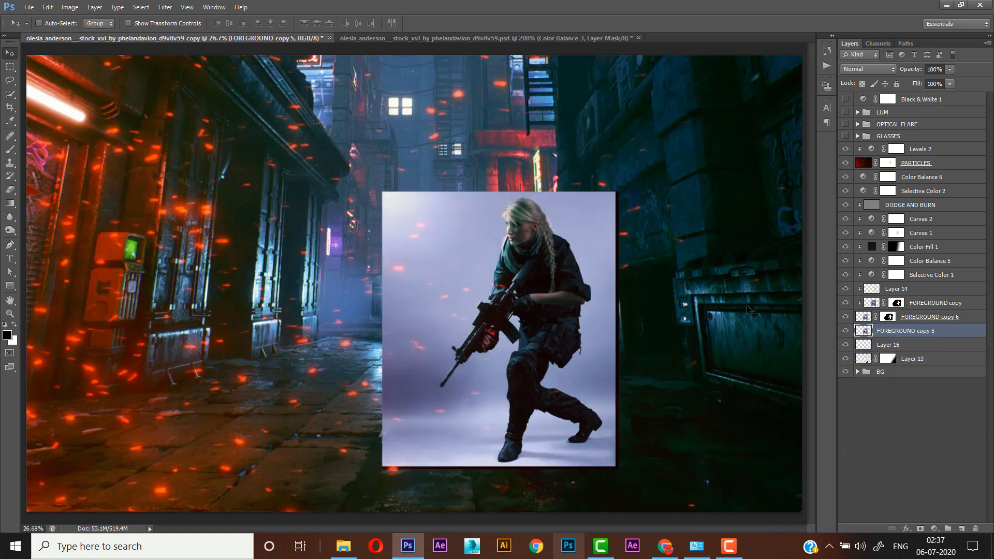
Blend the unmasked FOREGROUND copy 5 in Multiply mode and darken it with Levels at midtone 0.23 and white input 208.
click(870, 70)
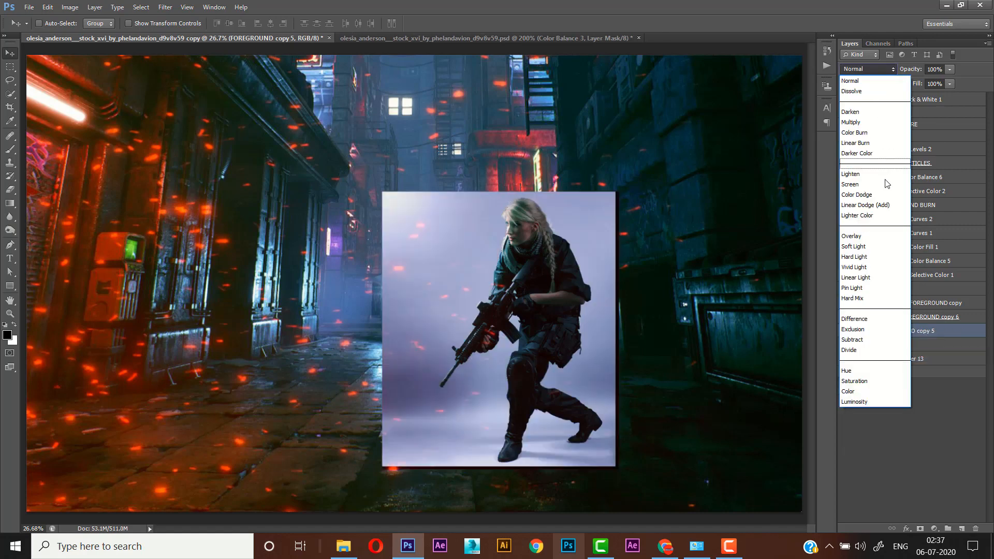
click(873, 122)
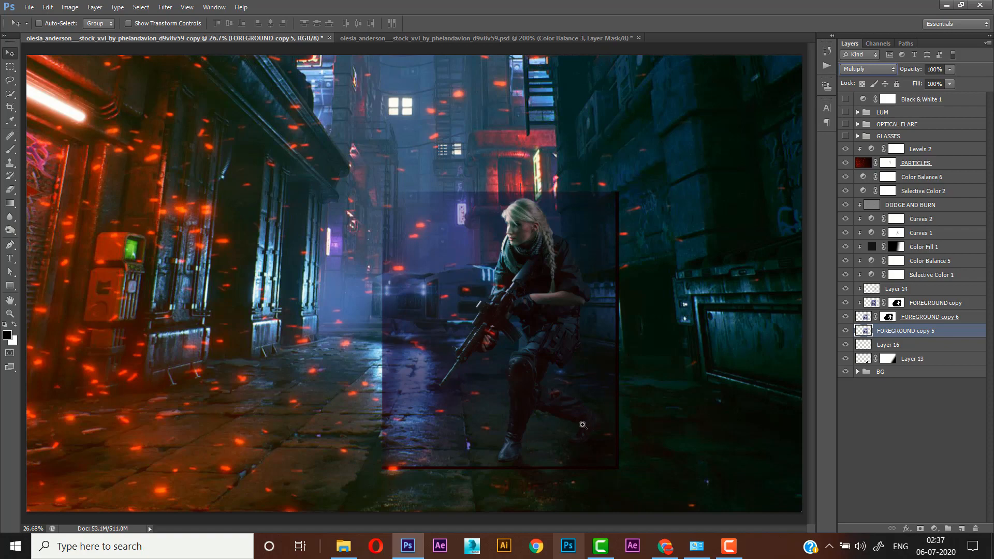
scroll(583, 426, up, 3)
scroll(523, 480, up, 2)
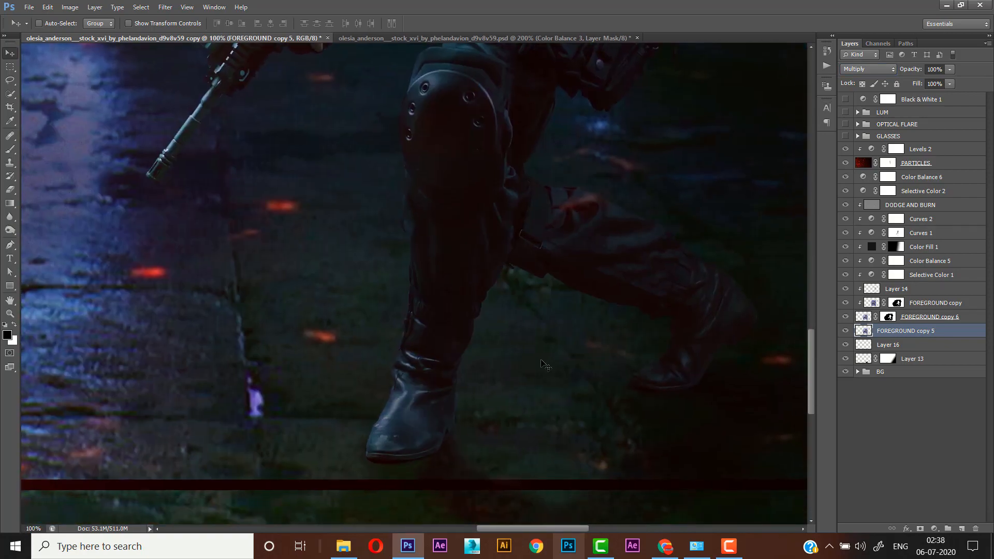
key(ctrl+l)
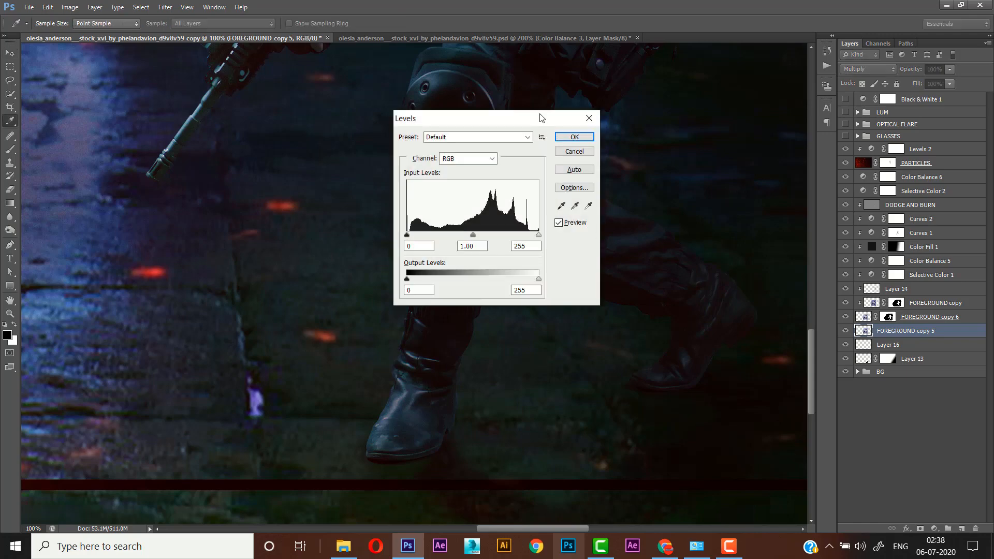
drag(613, 228, 655, 231)
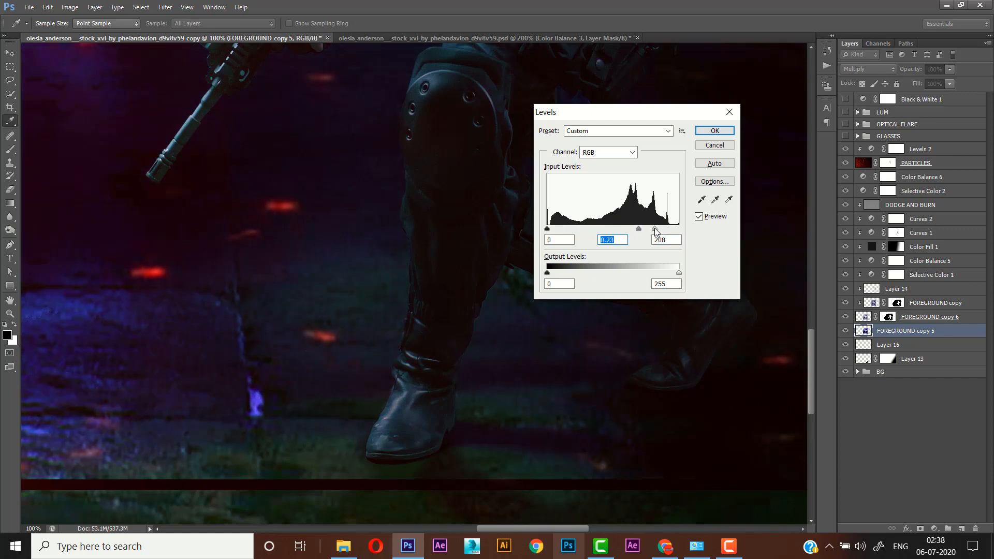
click(655, 230)
click(727, 133)
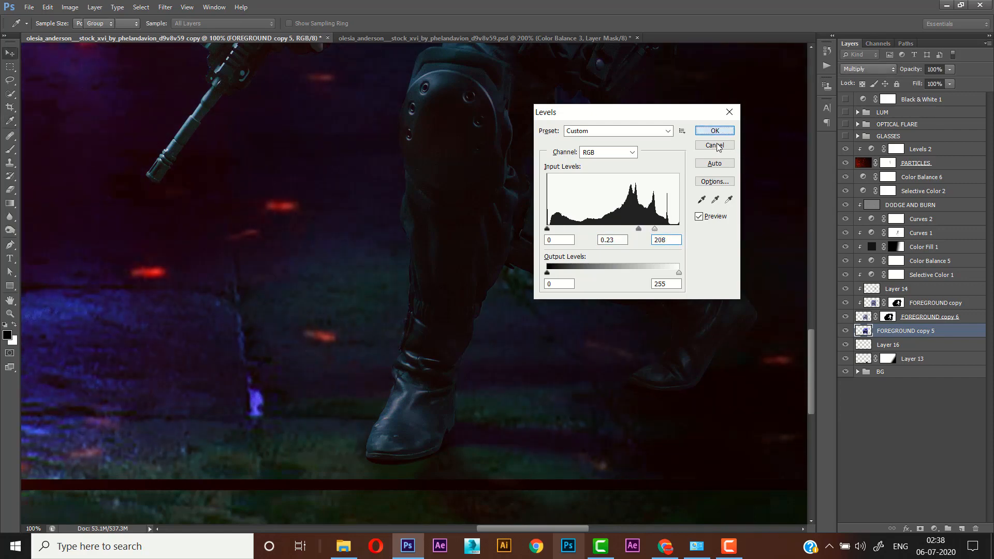
alt+click(647, 249)
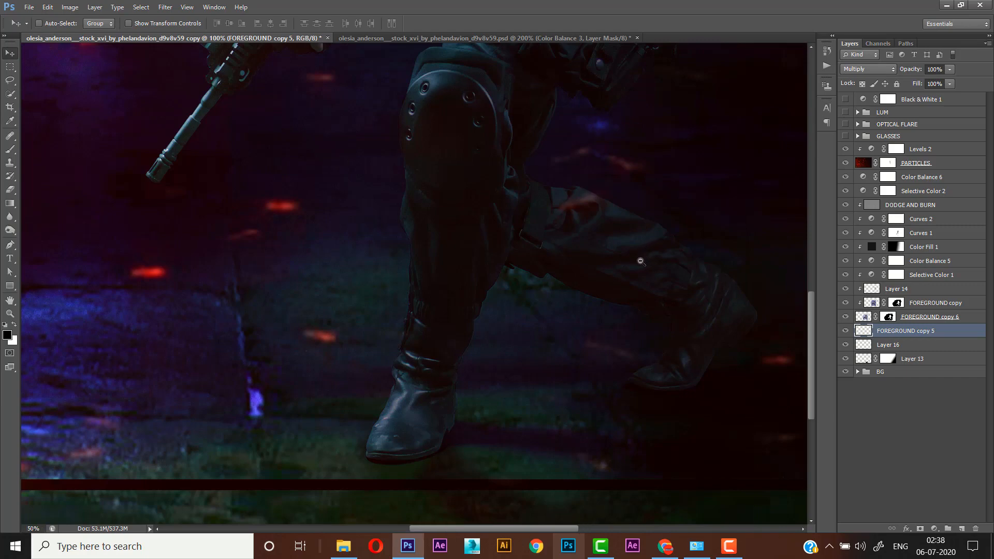
alt+click(640, 265)
alt+click(634, 272)
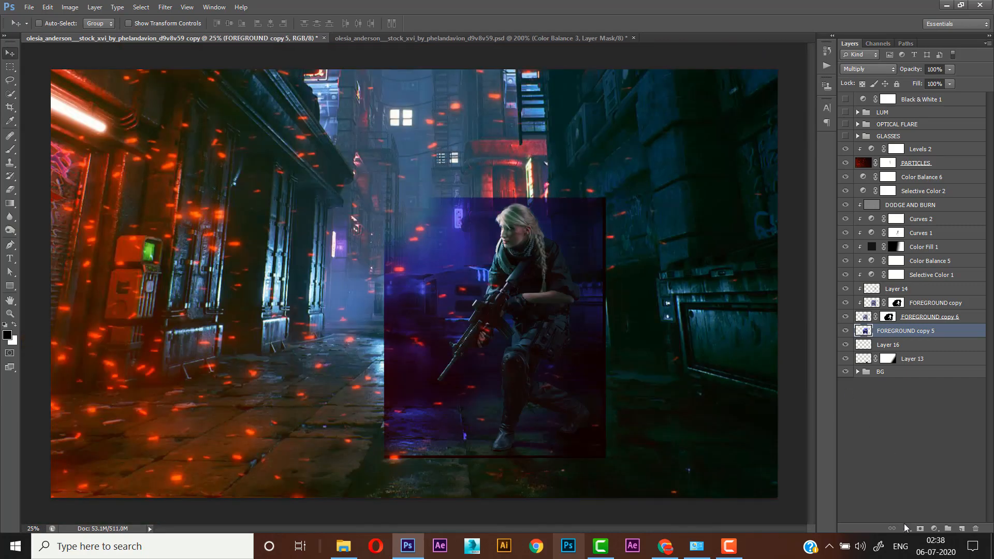
Add a layer mask to FOREGROUND copy 5 and prepare a much larger black brush at 100% opacity.
click(920, 529)
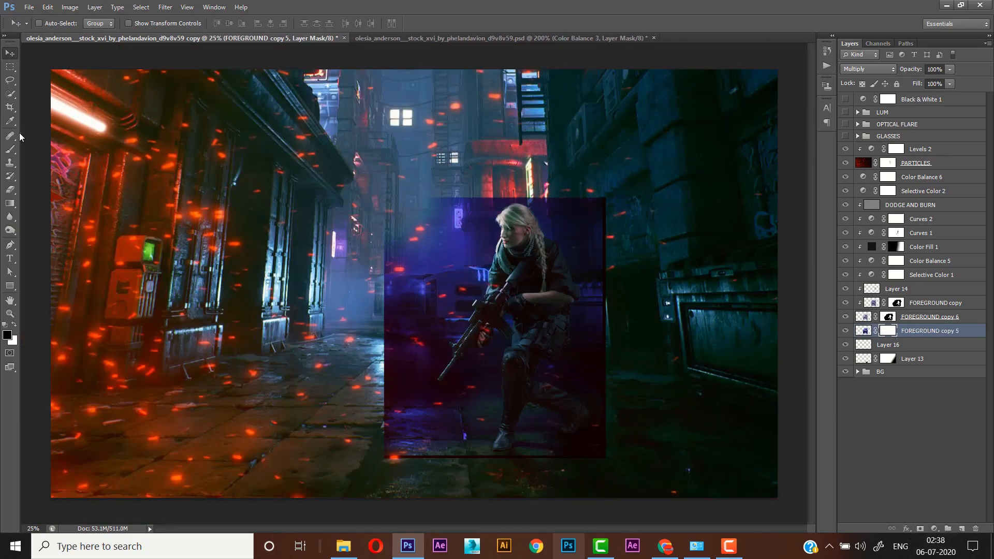
click(10, 149)
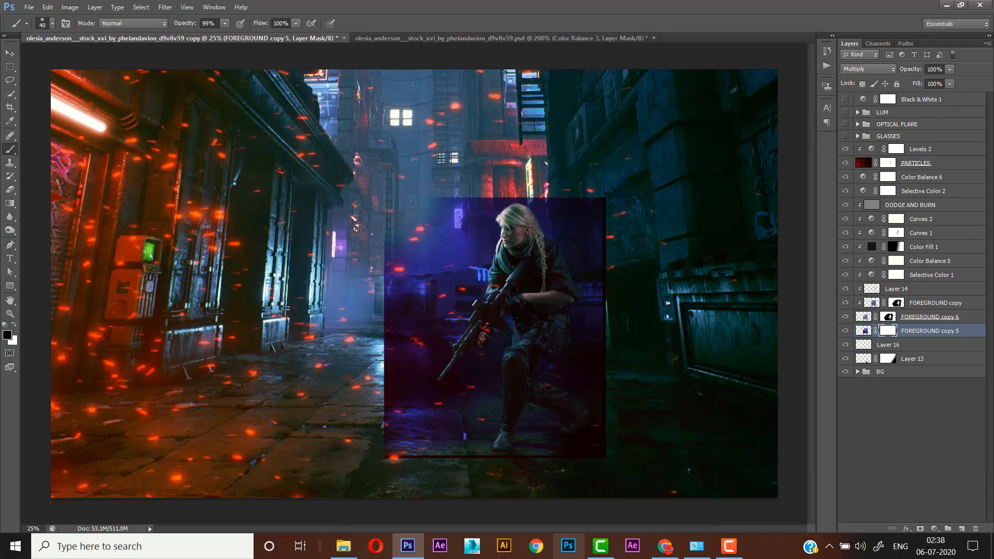
drag(184, 24, 264, 32)
key(bracketright)
key(bracketright)
key(bracketright)
key(bracketright)
key(bracketright)
key(bracketright)
key(bracketright)
key(bracketright)
key(bracketright)
key(bracketright)
key(bracketright)
key(bracketright)
key(bracketright)
key(bracketright)
key(bracketright)
key(bracketright)
key(bracketright)
key(bracketright)
Mask out the dark rectangle around the woman on FOREGROUND copy 5, reducing the brush to 300 for the edges near her boots.
mouse_move(400, 277)
mouse_down()
mouse_move(440, 277)
mouse_move(409, 303)
mouse_move(656, 199)
mouse_move(392, 303)
mouse_move(393, 355)
mouse_move(450, 365)
mouse_move(627, 326)
mouse_move(404, 363)
mouse_move(405, 476)
mouse_move(458, 476)
mouse_up()
key(bracketleft)
key(bracketleft)
key(bracketleft)
key(bracketleft)
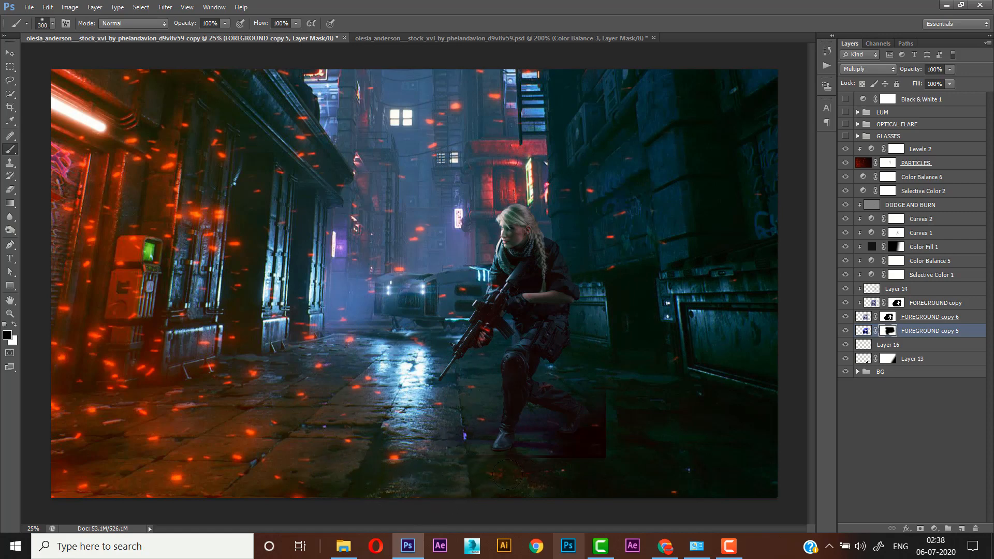
click(606, 460)
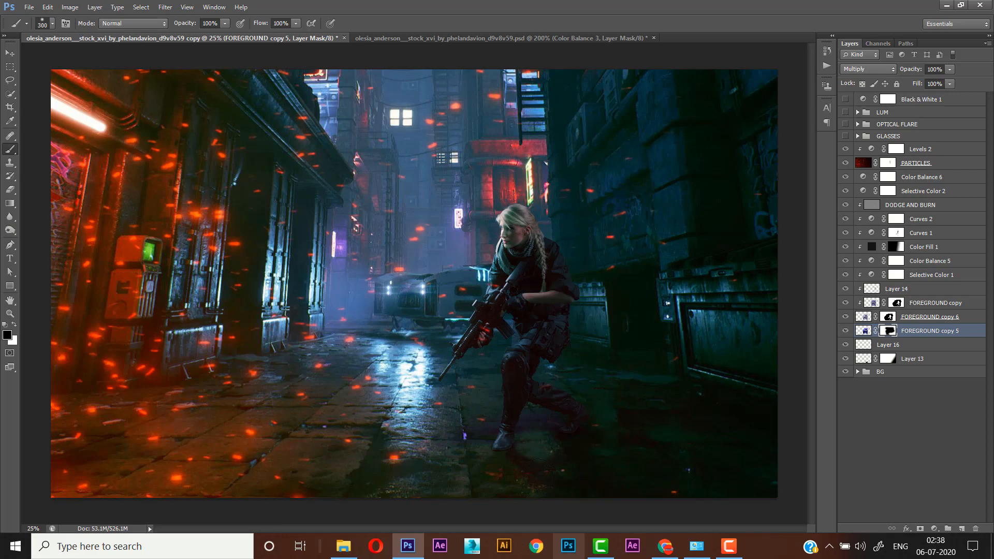
Refine the FOREGROUND copy 5 mask on the ground around the boots, finishing with a brush size of 175.
scroll(531, 444, up, 2)
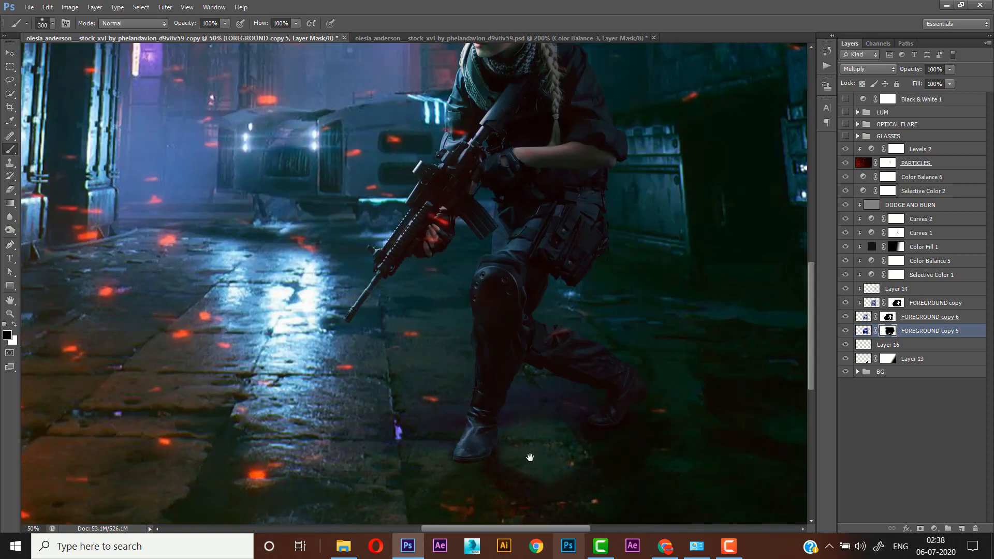
drag(506, 382, 536, 389)
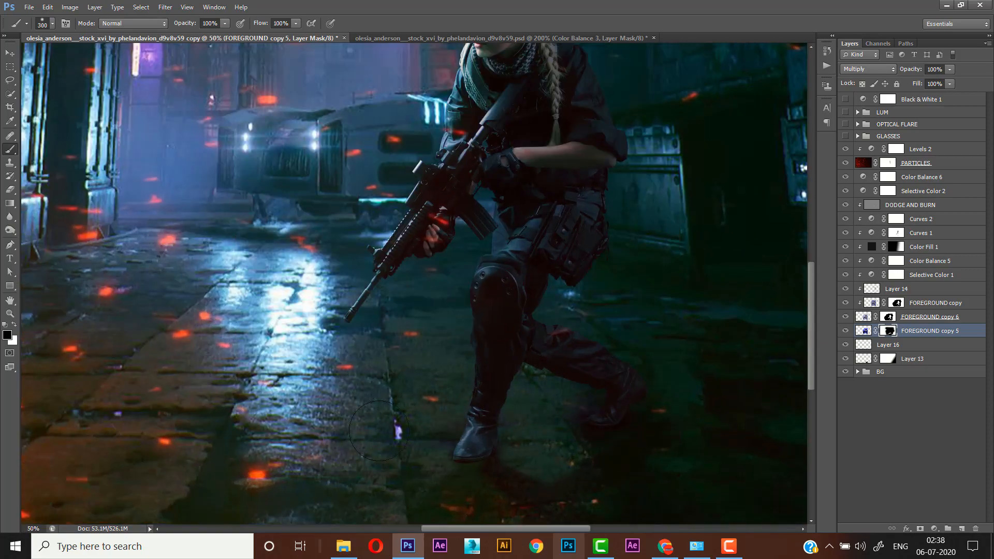
drag(573, 452, 575, 352)
scroll(551, 369, up, 1)
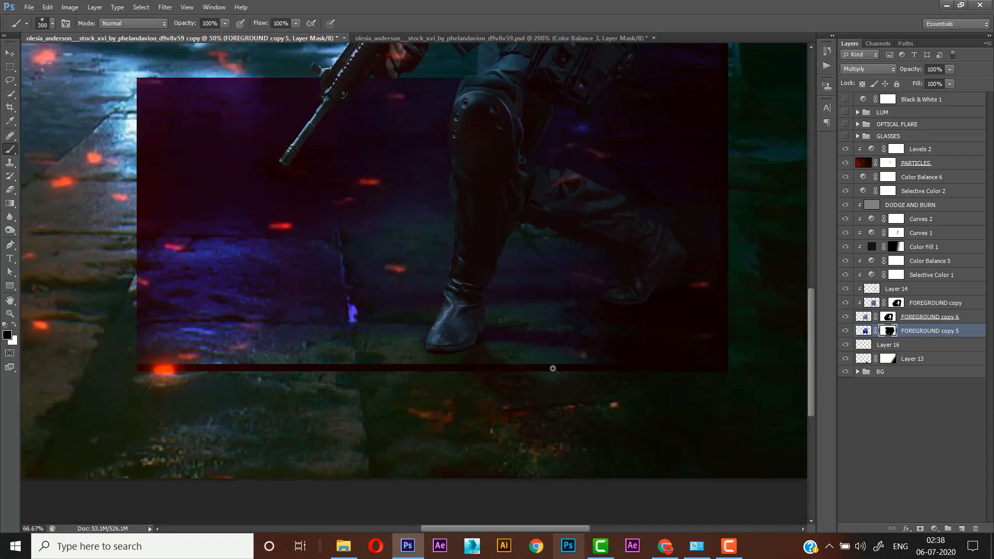
scroll(544, 398, up, 1)
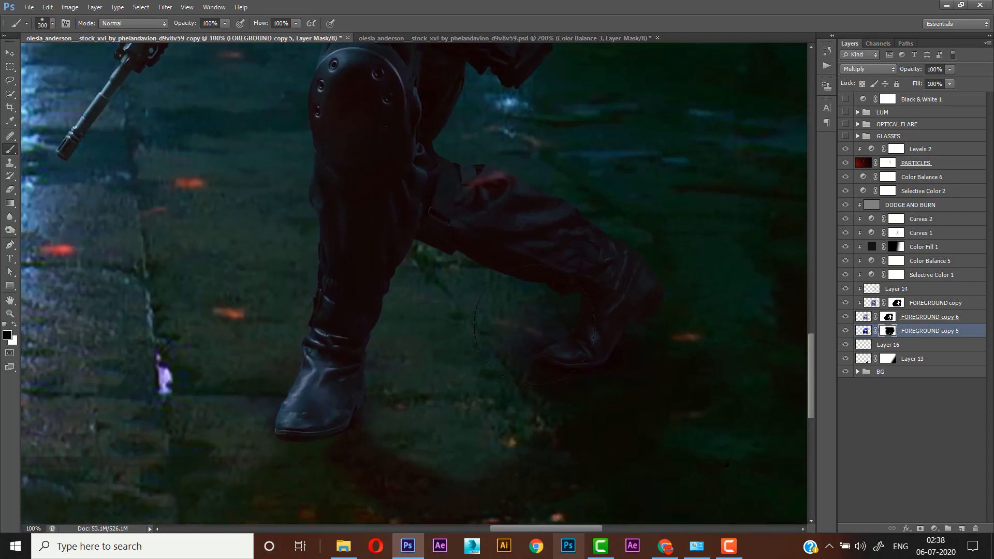
key(bracketleft)
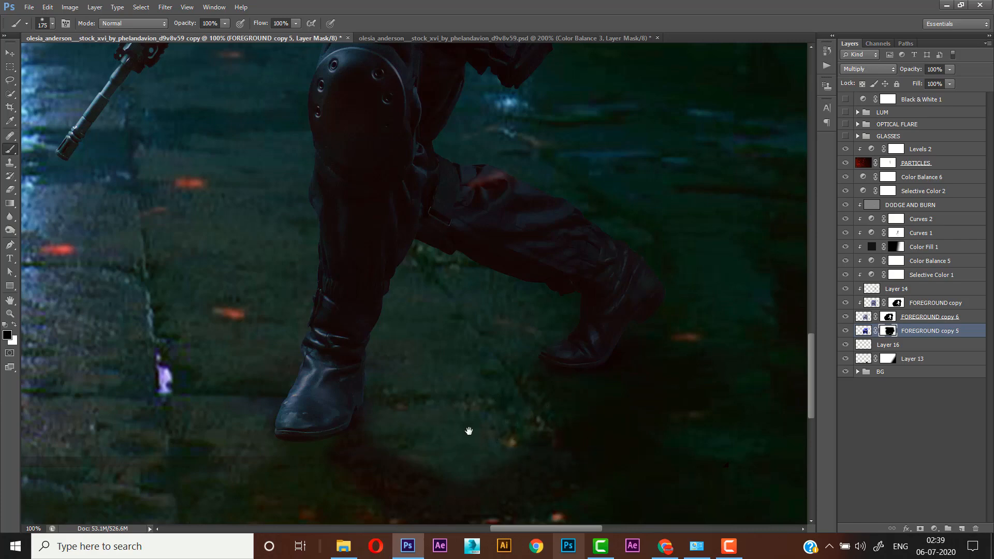
Set the opacity of the shadow on Layer 13 to 58%.
drag(469, 429, 479, 415)
click(863, 359)
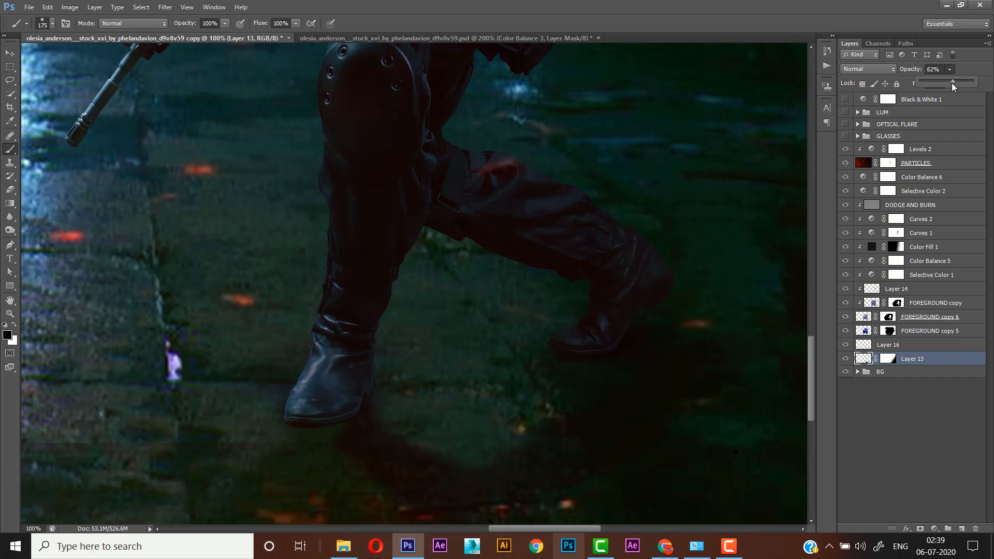
drag(495, 377, 517, 348)
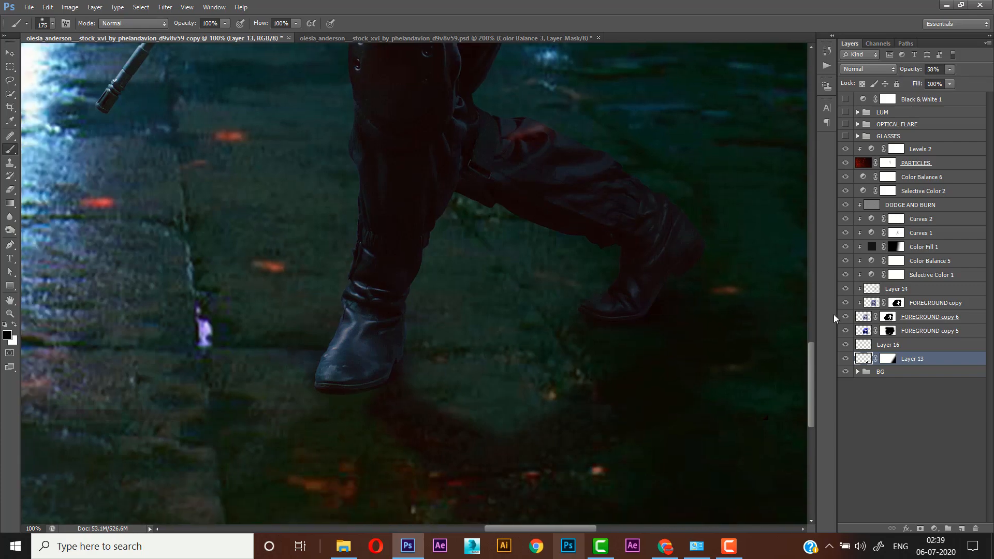
Hide Layer 16 to check its effect and delete it.
click(846, 345)
click(894, 346)
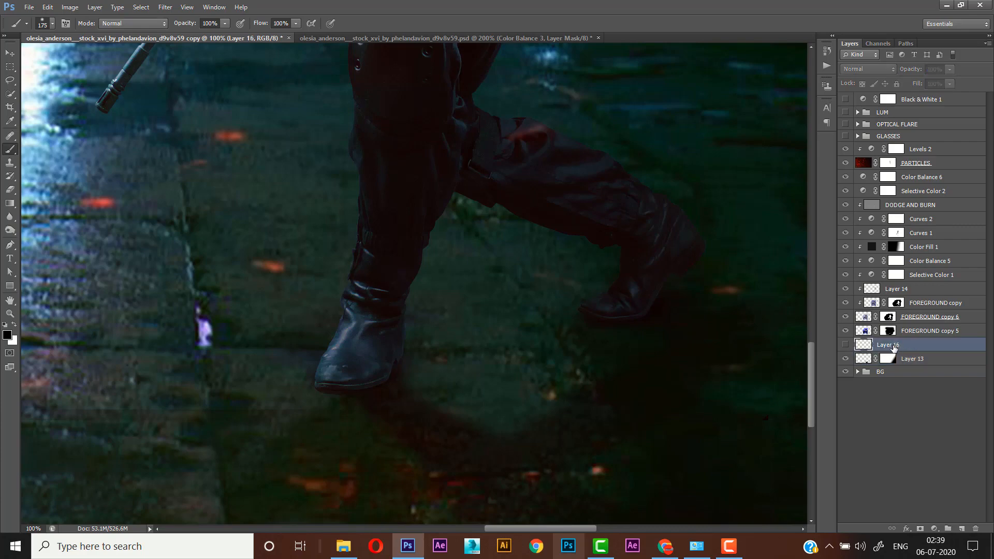
key(Delete)
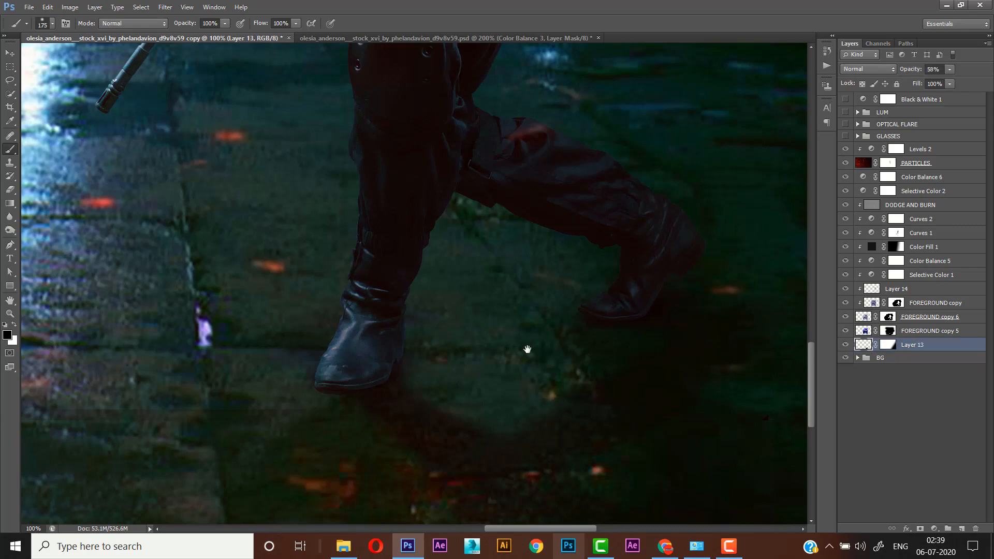
Set the opacity of Layer 13 to 53%.
drag(527, 350, 527, 421)
scroll(539, 377, down, 1)
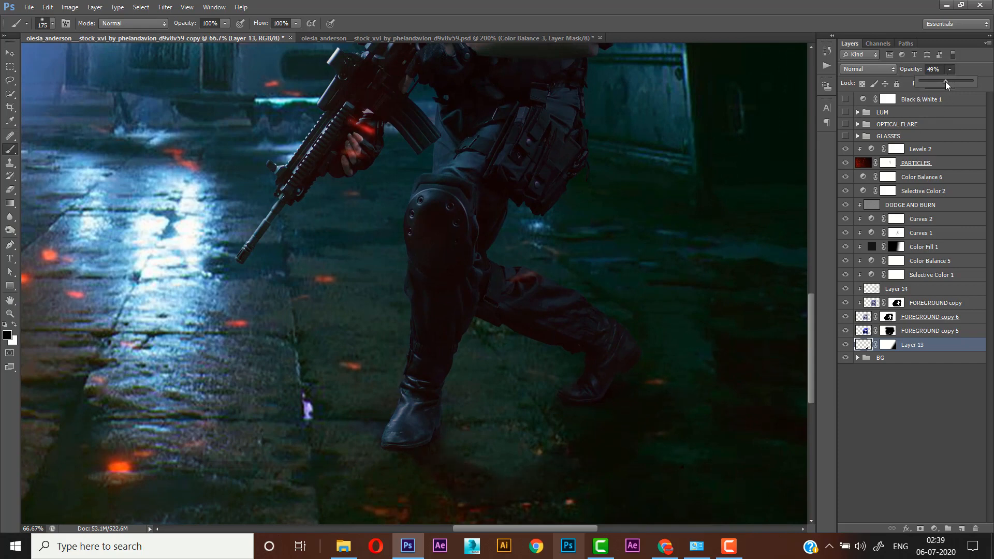
drag(948, 82, 948, 82)
drag(668, 315, 694, 311)
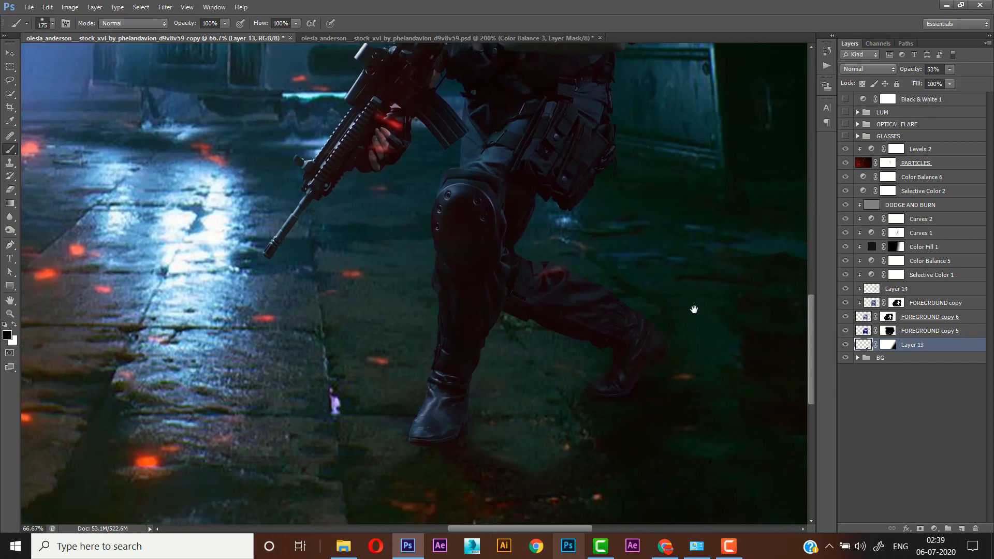
Add a clipped layer above Layer 14 and softly darken the boots with black at 28% brush opacity.
scroll(595, 344, up, 1)
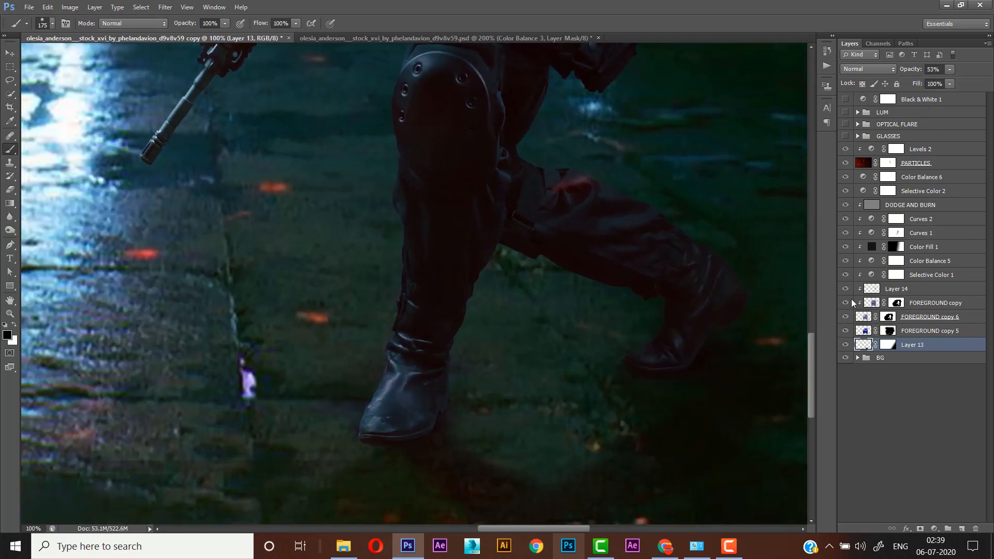
click(900, 289)
click(961, 529)
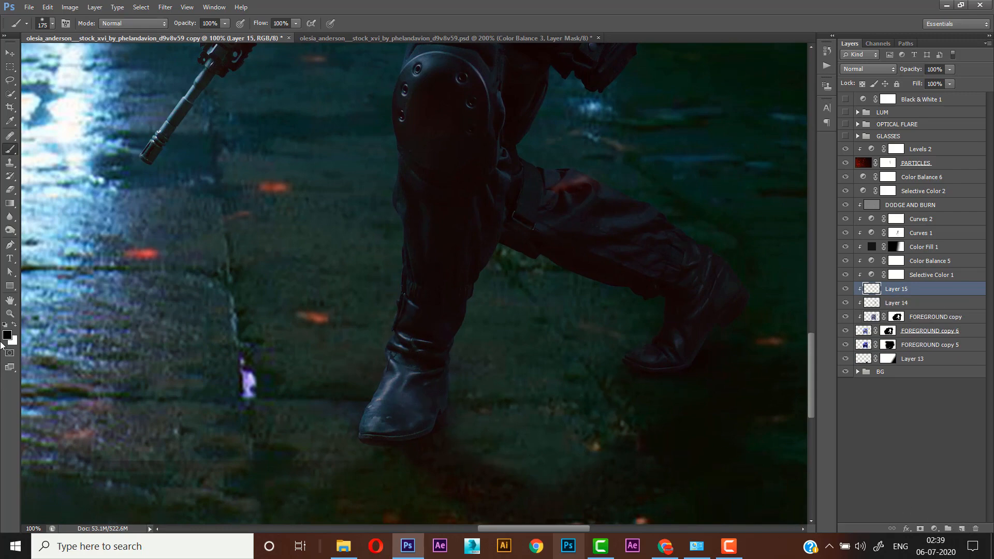
drag(190, 23, 149, 23)
drag(427, 451, 402, 462)
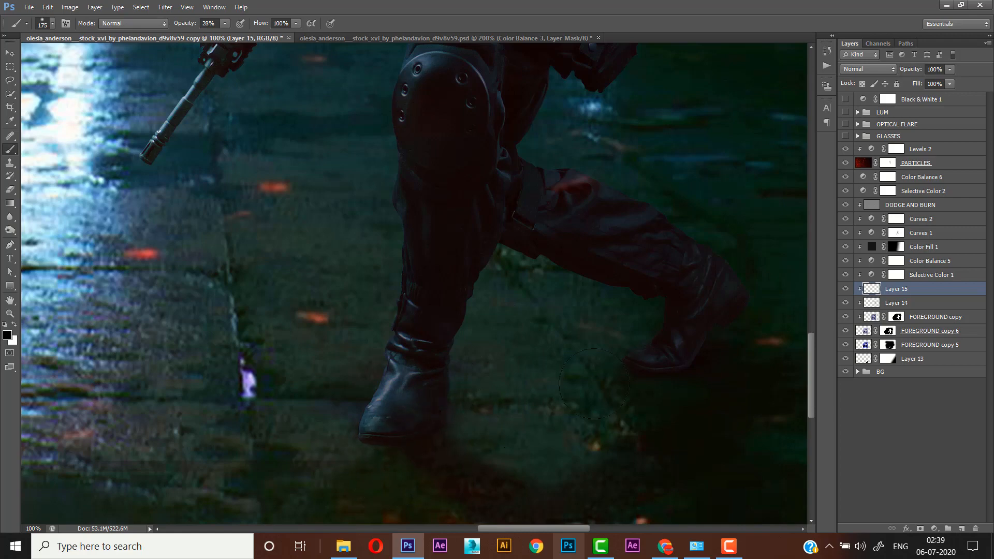
key(alt)
drag(424, 440, 77, 419)
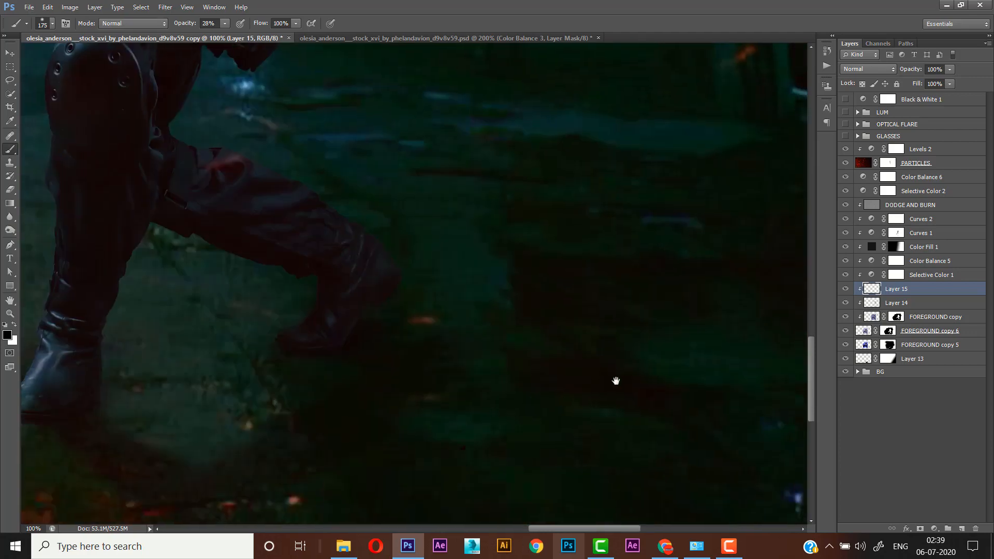
drag(529, 428, 676, 390)
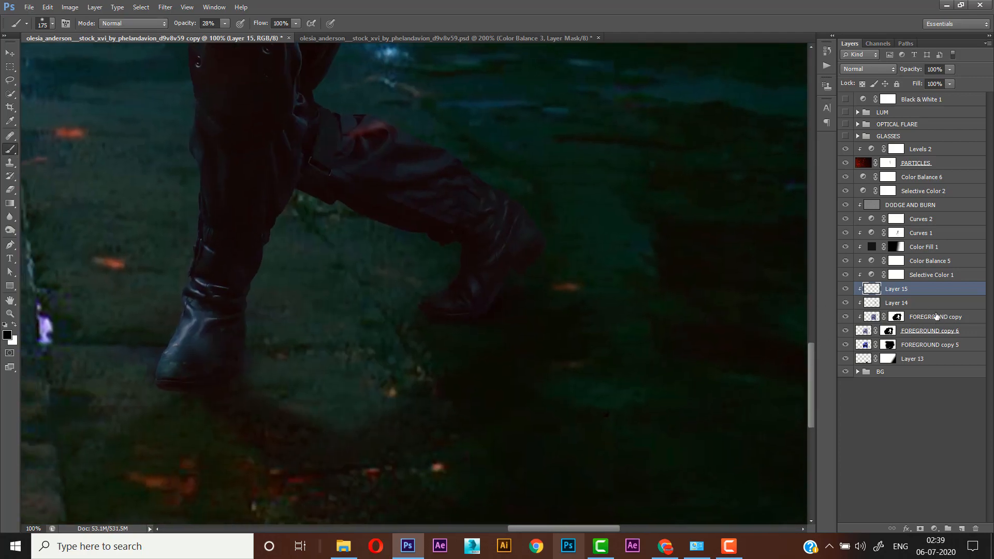
Add a new layer above Layer 13 and paint contact shadows under the boots with a size 45 black brush at 76% opacity.
click(929, 331)
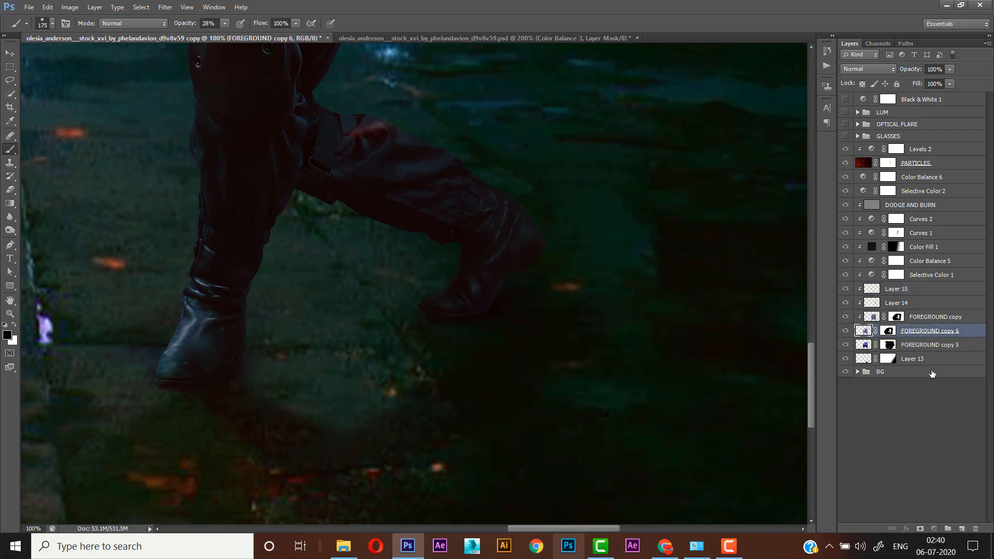
click(931, 359)
click(962, 530)
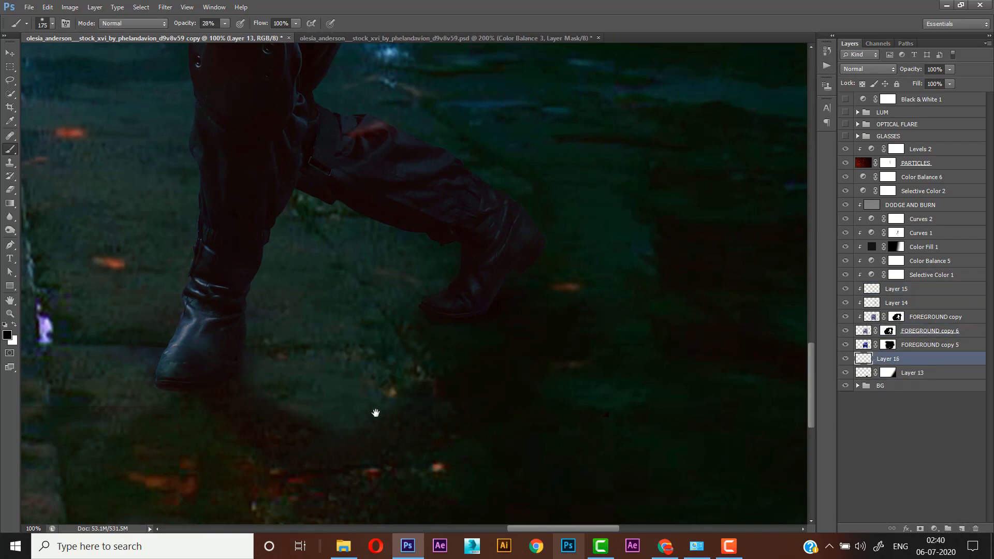
drag(377, 412, 439, 409)
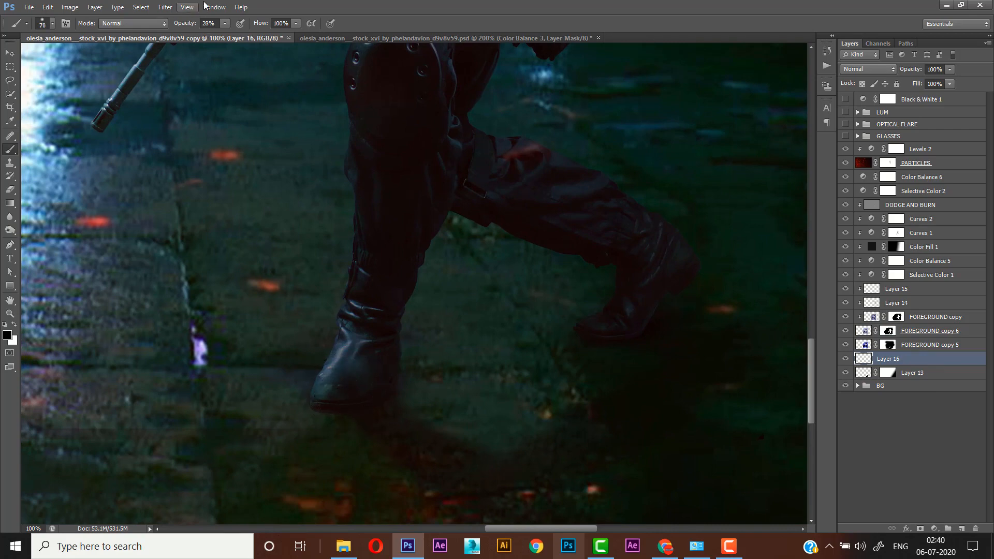
drag(185, 25, 210, 30)
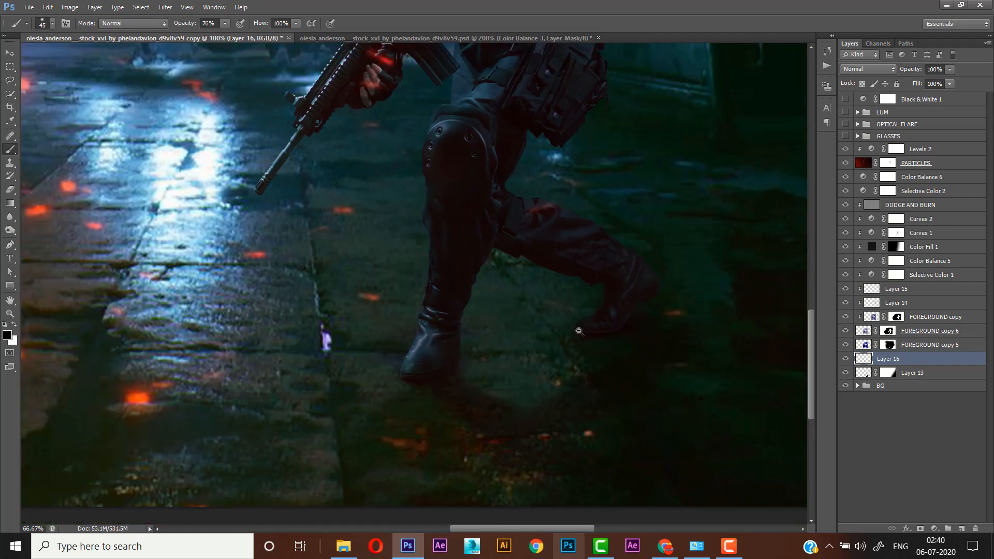
Lower the opacity of the contact shadow layer, Layer 16, to 31%.
alt+click(556, 375)
alt+click(561, 383)
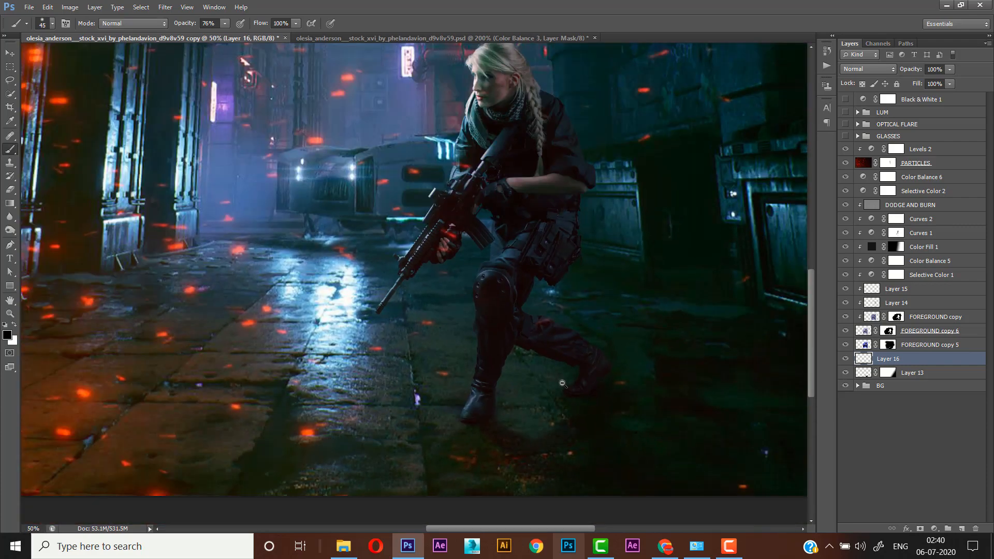
alt+click(563, 383)
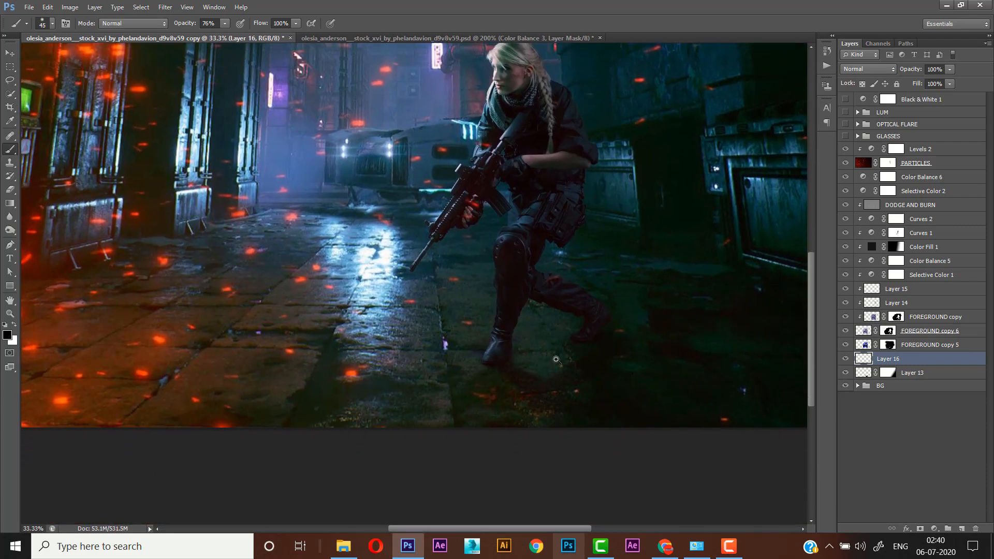
click(556, 359)
click(950, 83)
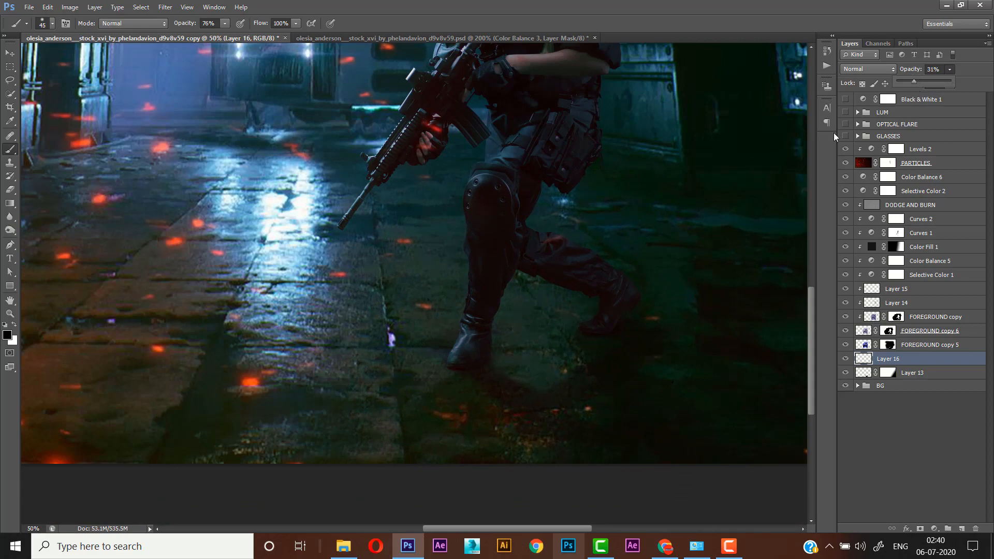
Reduce the boot-darkening Layer 15 to 55% opacity and fit the whole image in view.
click(902, 288)
click(903, 286)
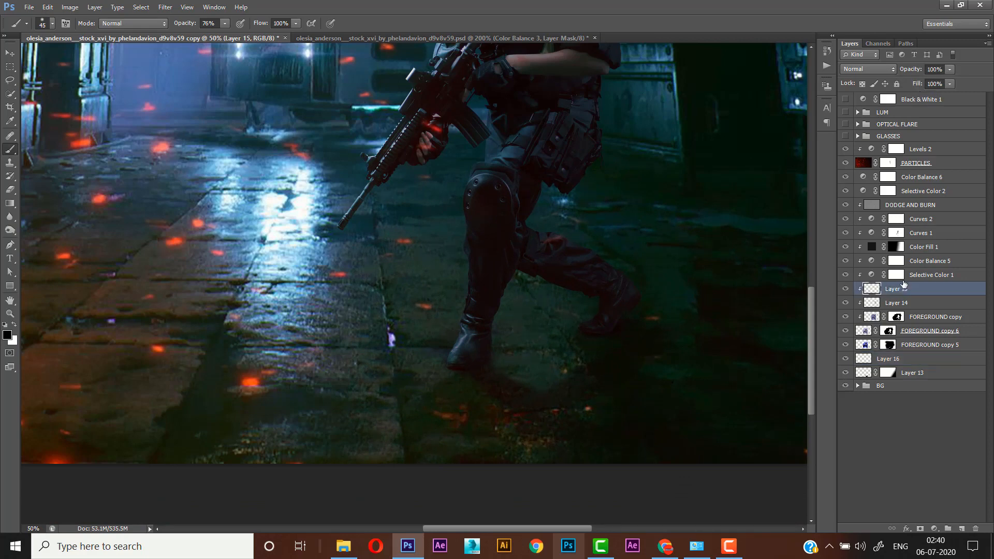
click(947, 70)
drag(607, 303, 608, 355)
alt+click(608, 327)
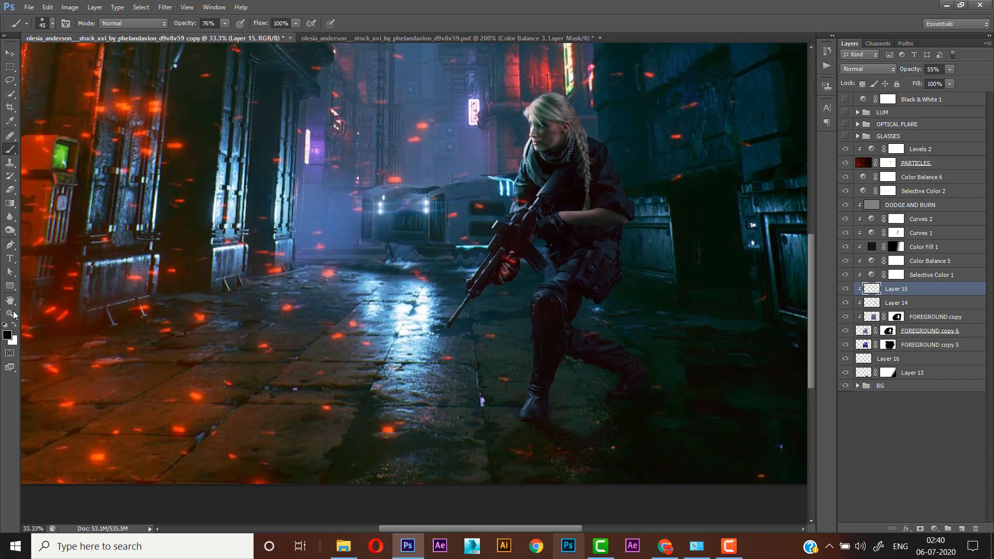
click(10, 314)
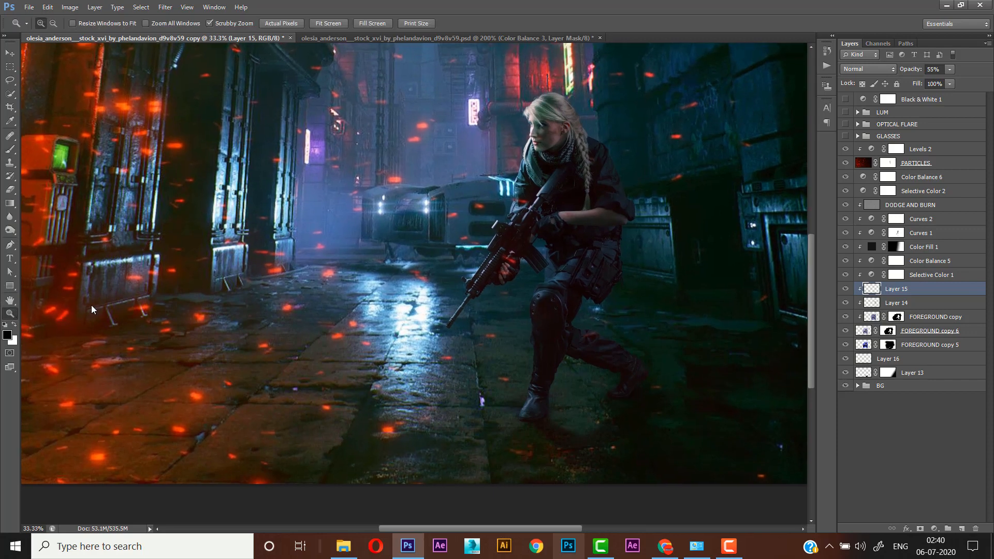
right_click(440, 228)
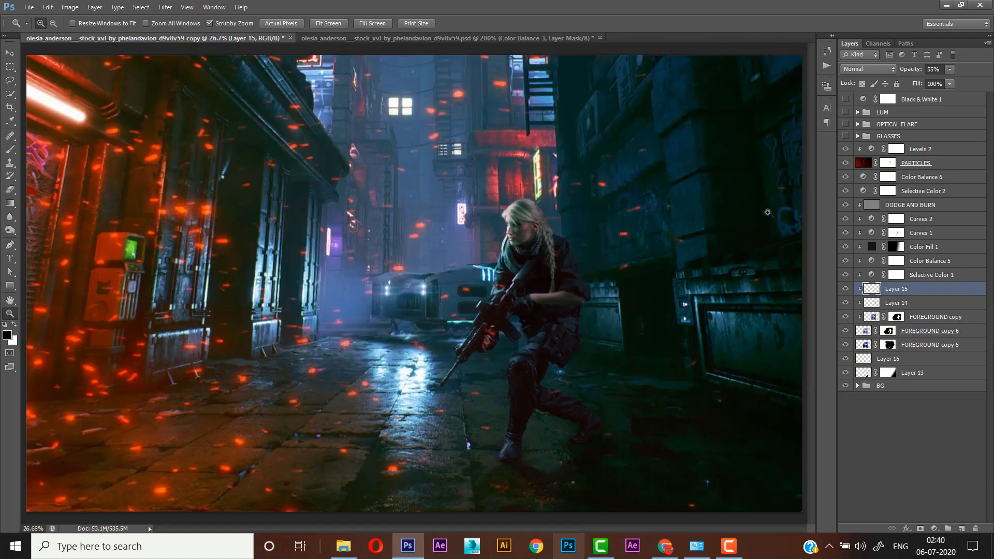
Add a layer above Levels 2, name it MIXER BRUSH and stamp all visible layers into it.
click(914, 164)
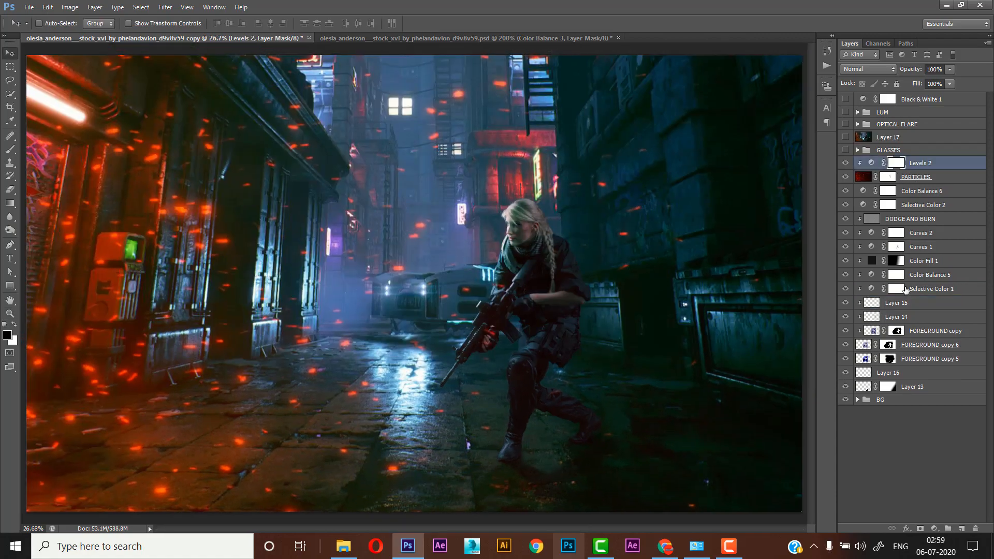
click(961, 528)
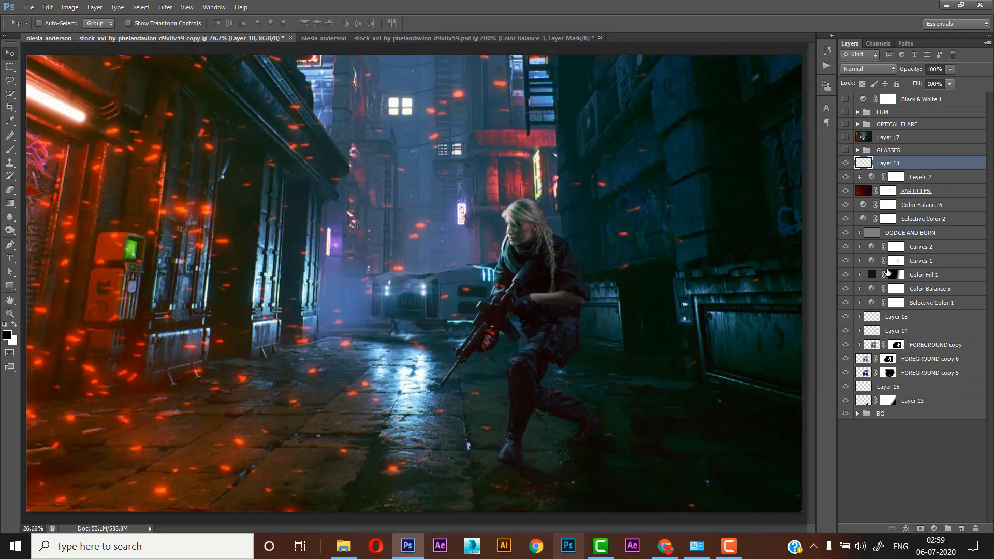
double_click(895, 164)
text(MIXER BRUSH)
key(Return)
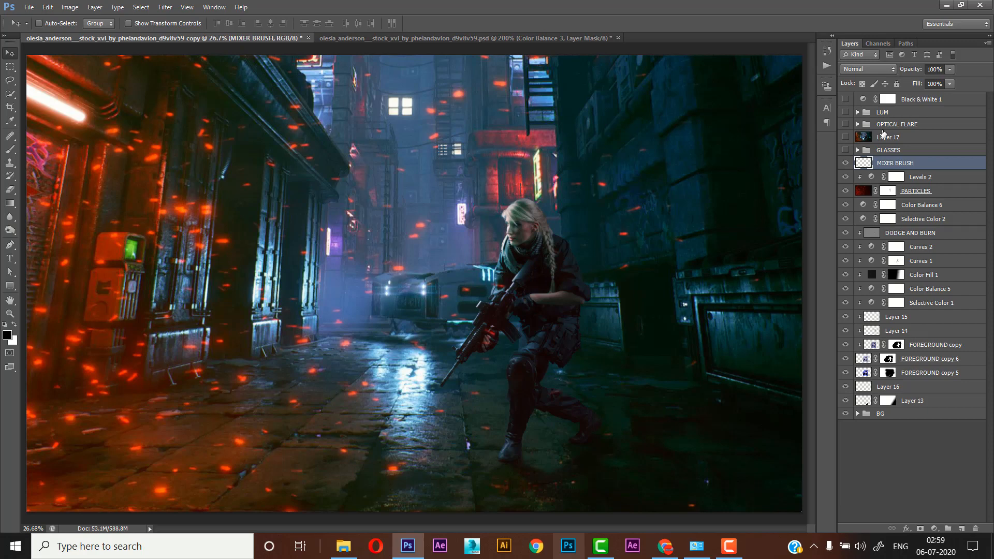
key(ctrl+shift+alt+e)
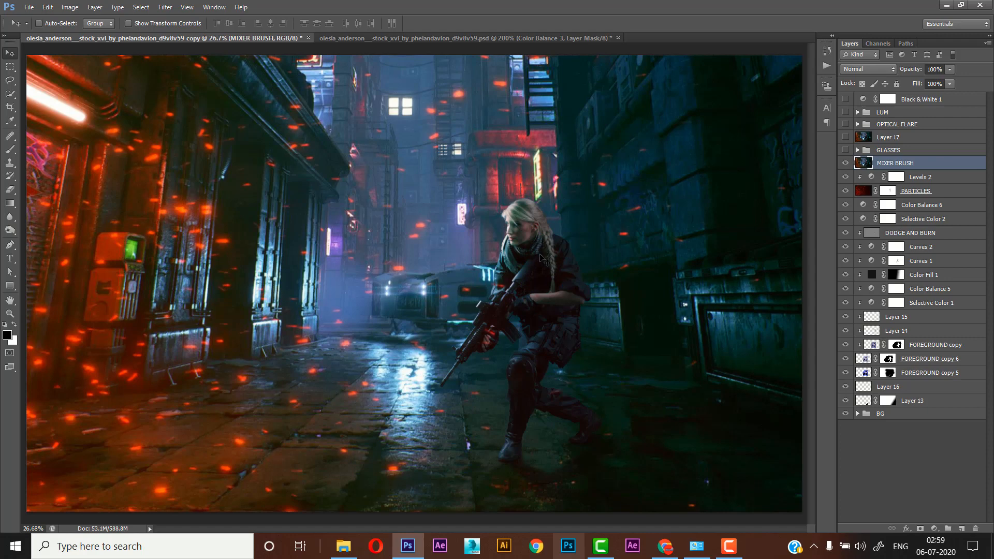
Set up the Mixer Brush at size 30 for retouching the woman's face on the MIXER BRUSH layer.
drag(9, 149, 56, 179)
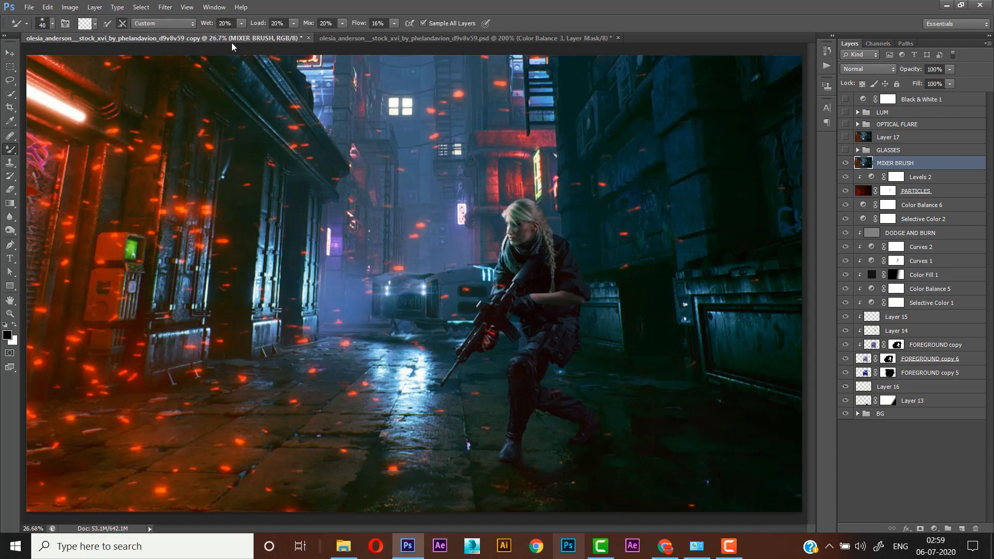
click(11, 53)
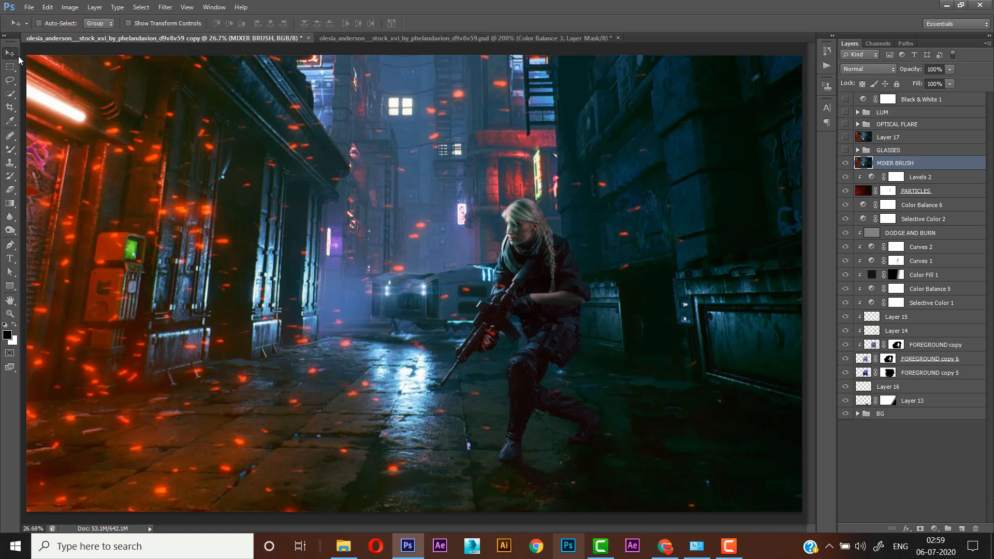
scroll(534, 227, up, 1)
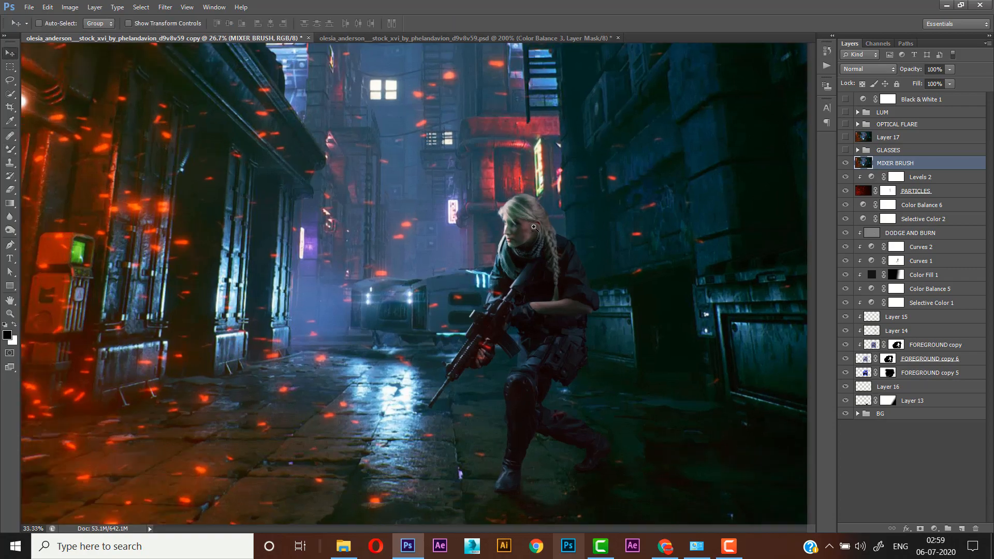
scroll(534, 227, up, 3)
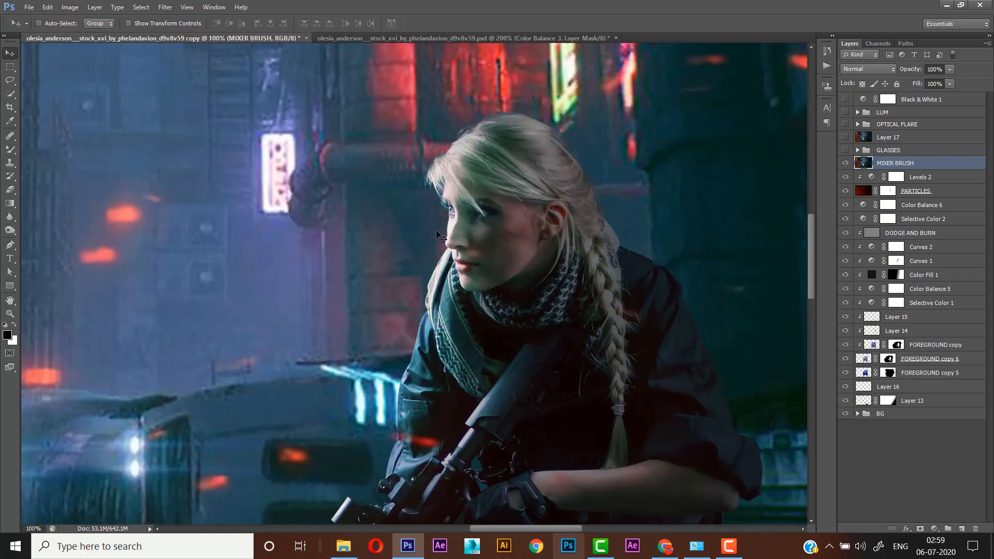
click(10, 149)
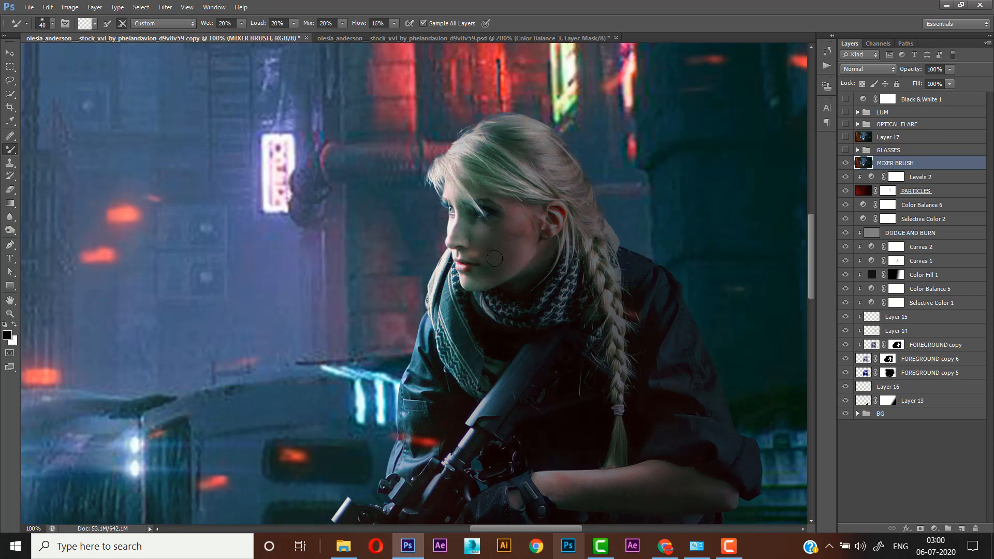
key(bracketleft)
key(bracketleft)
drag(510, 285, 507, 212)
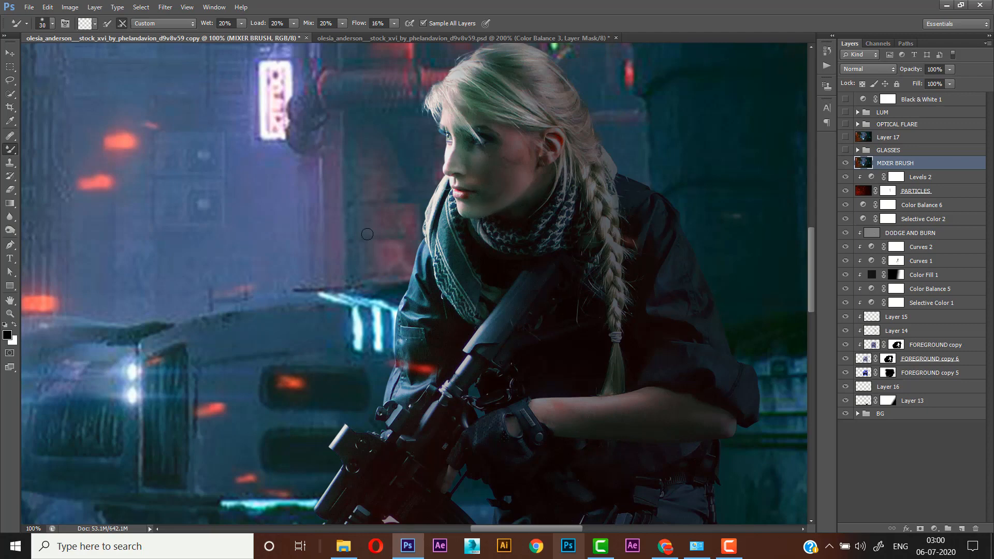
Compare the woman with the MIXER BRUSH layer hidden and shown, and view the whole image again.
click(10, 313)
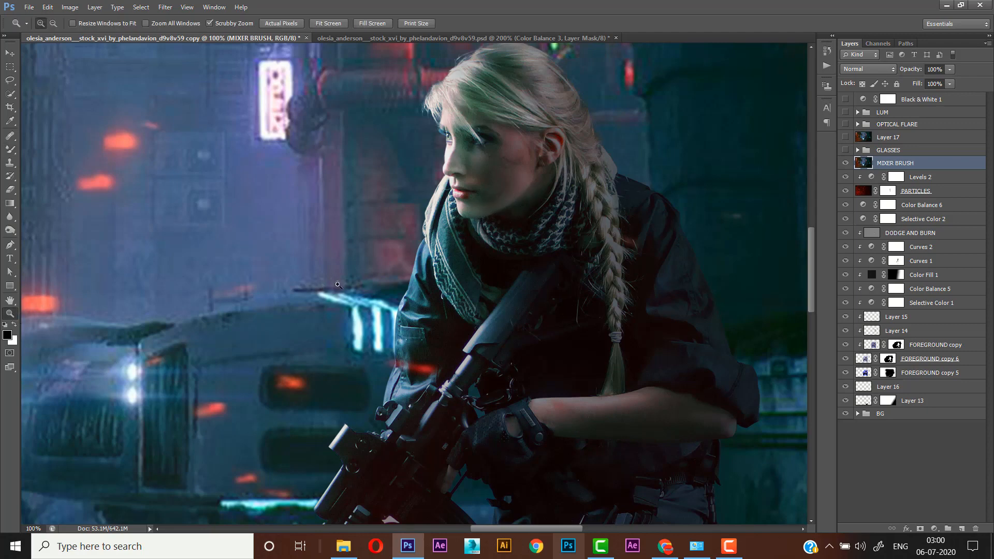
click(846, 163)
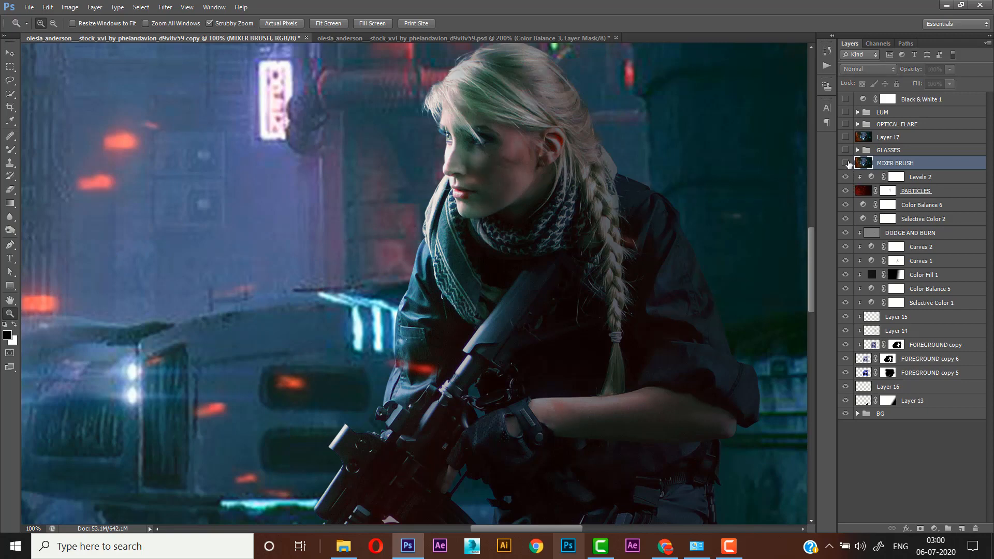
click(846, 163)
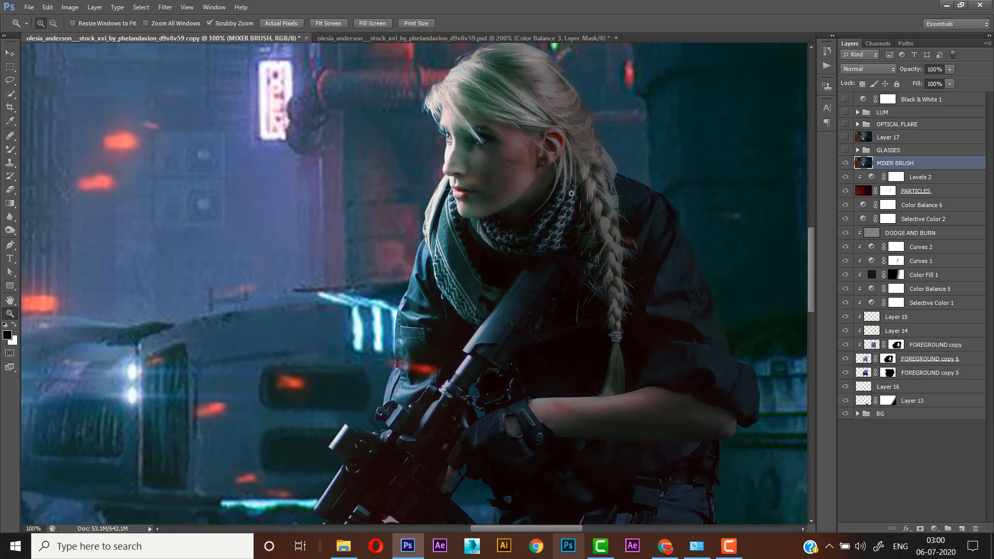
right_click(575, 199)
click(598, 205)
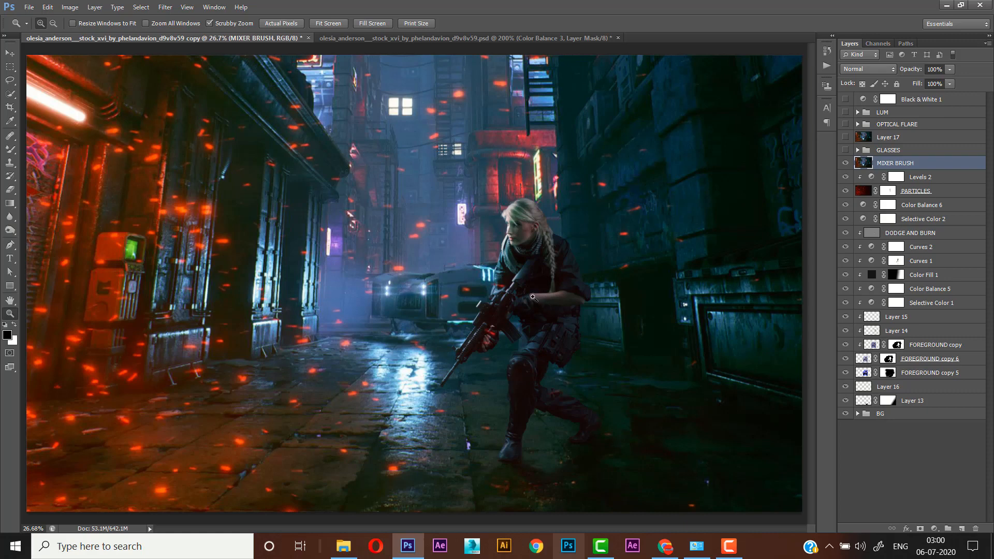
click(729, 546)
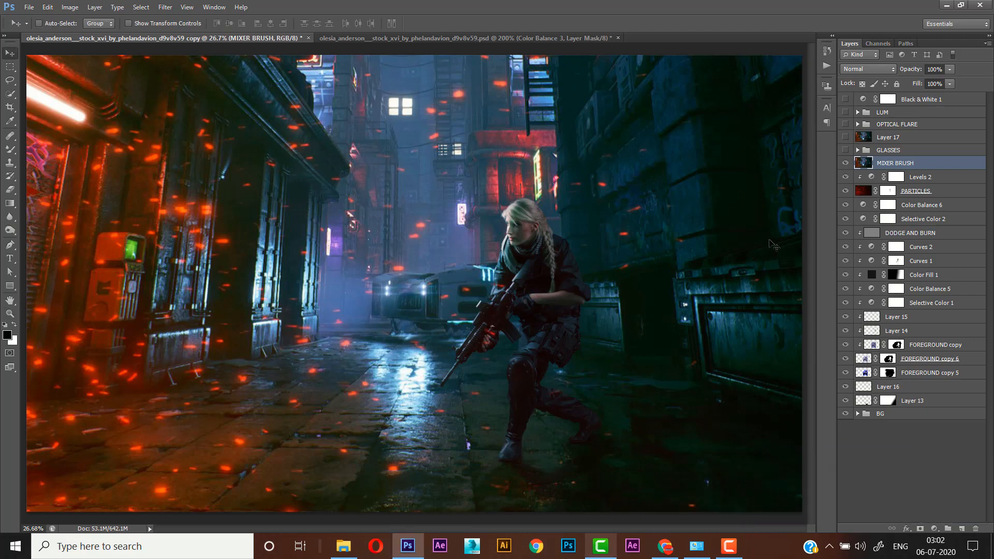
Show the GLASSES group and stamp all visible layers into a new layer above it.
click(888, 150)
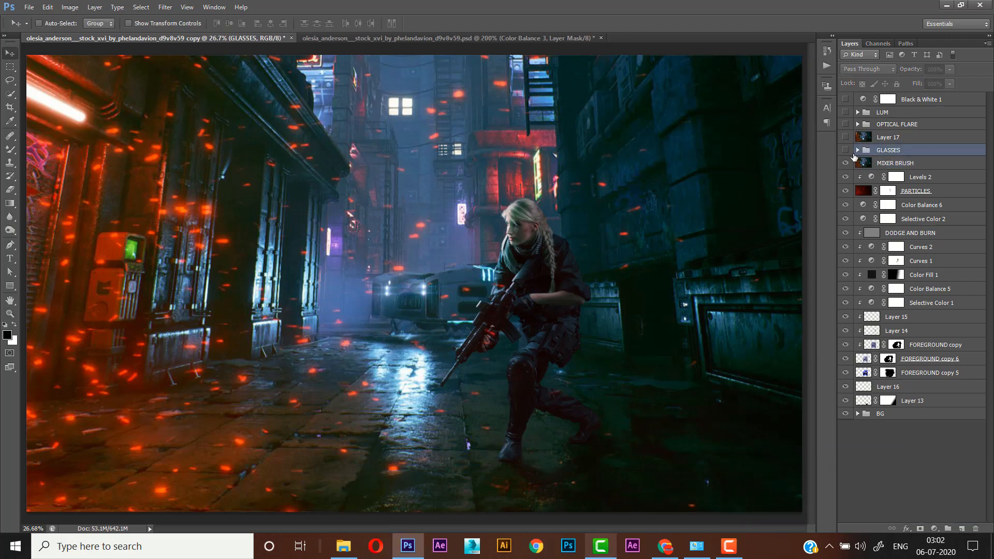
click(846, 151)
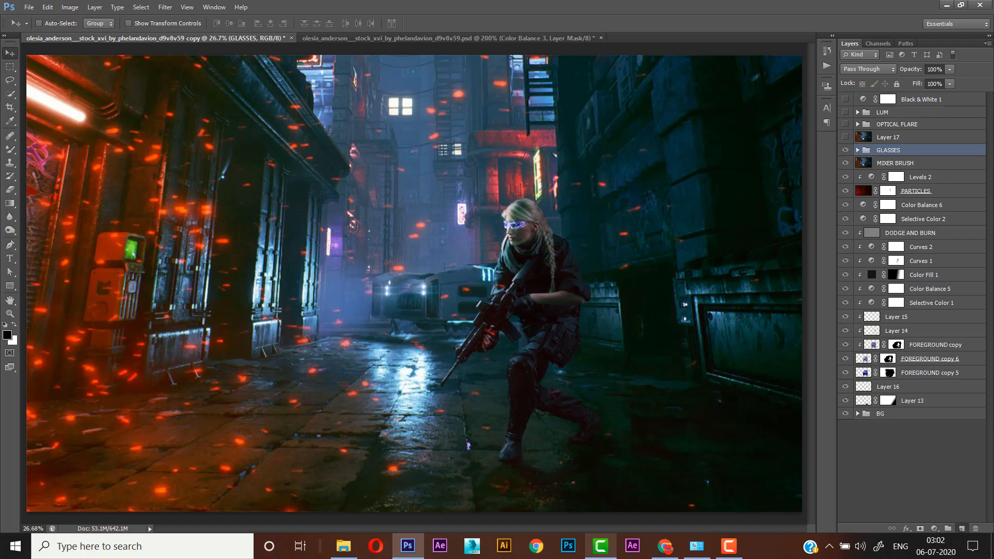
click(961, 529)
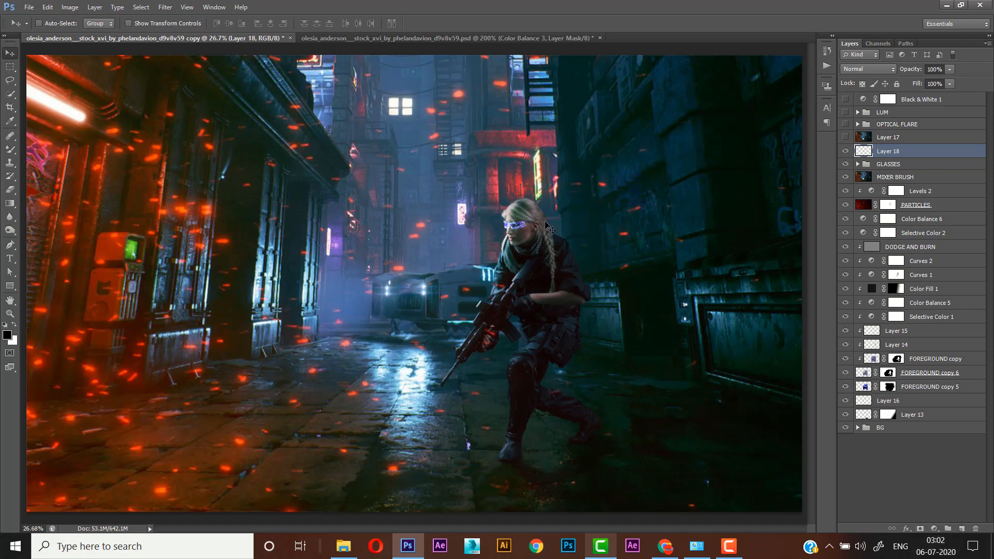
key(ctrl+shift+alt+e)
Flip the stamped composite layer horizontally and apply the transformation.
key(ctrl+t)
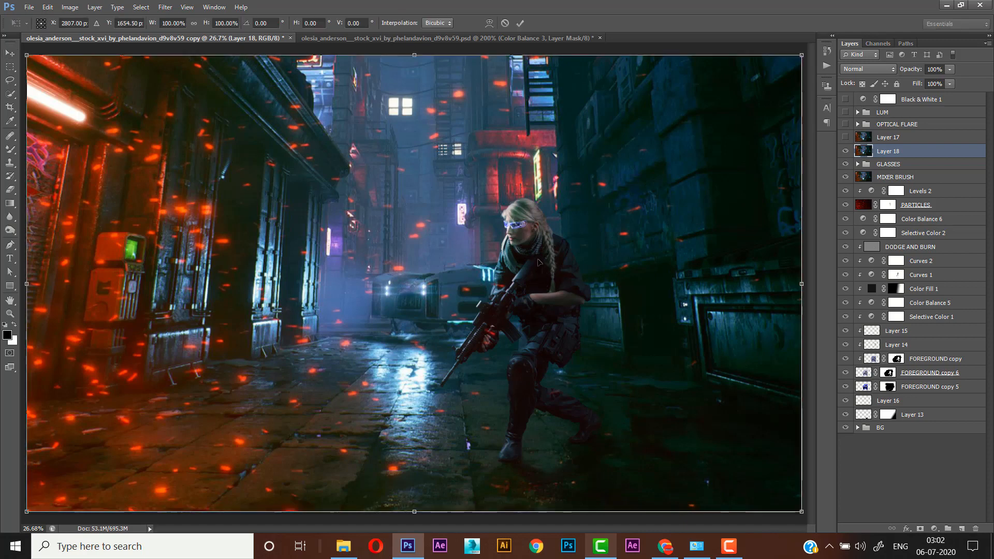
right_click(530, 282)
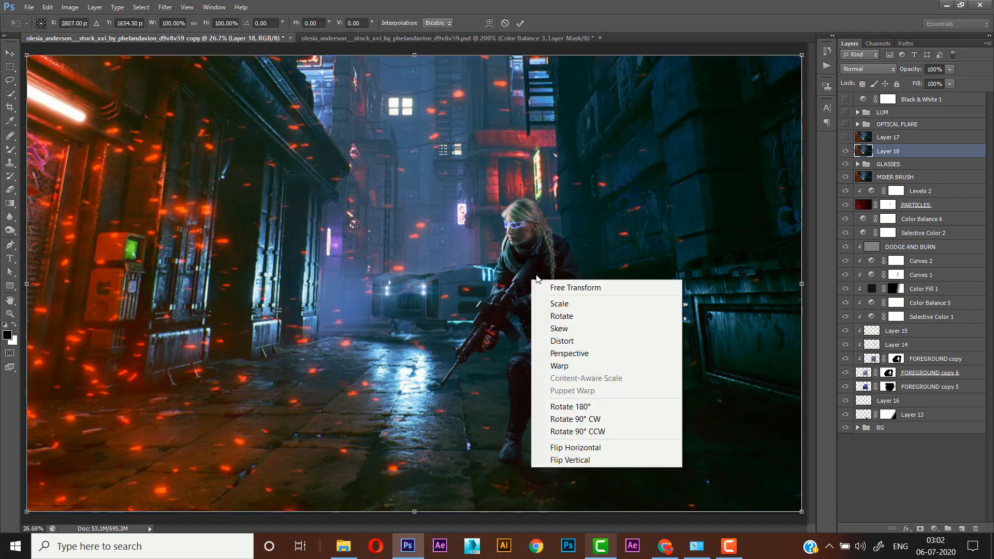
click(589, 449)
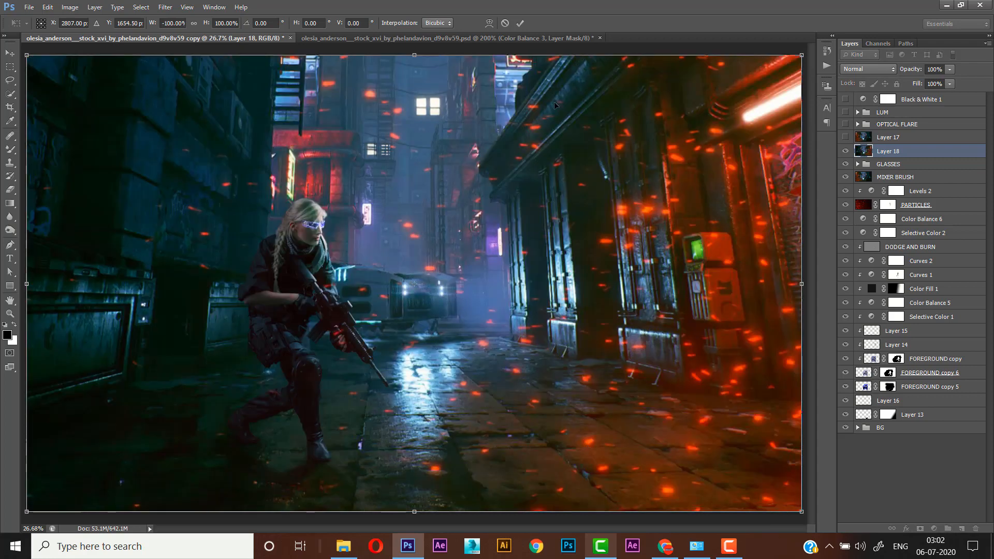
right_click(478, 238)
click(535, 406)
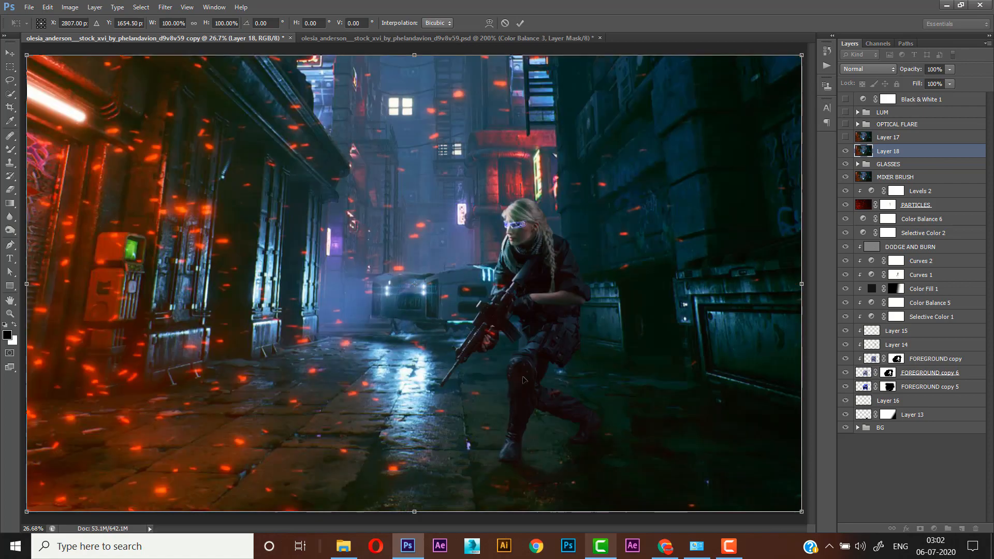
right_click(530, 392)
click(549, 369)
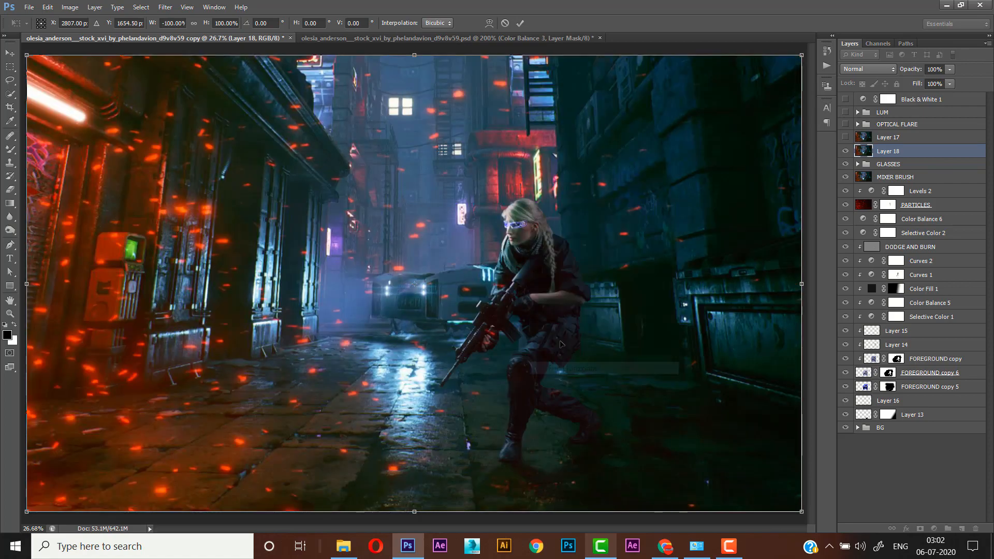
click(520, 24)
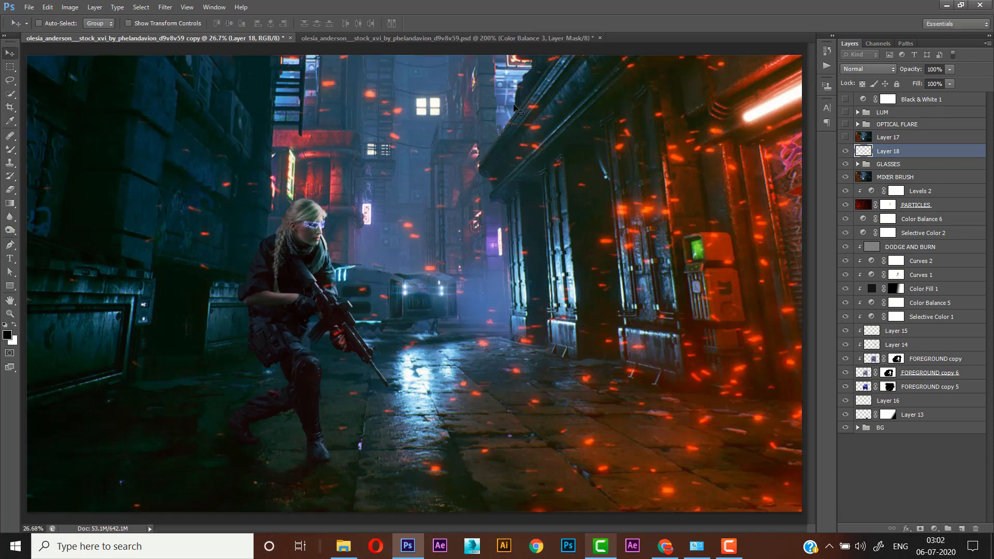